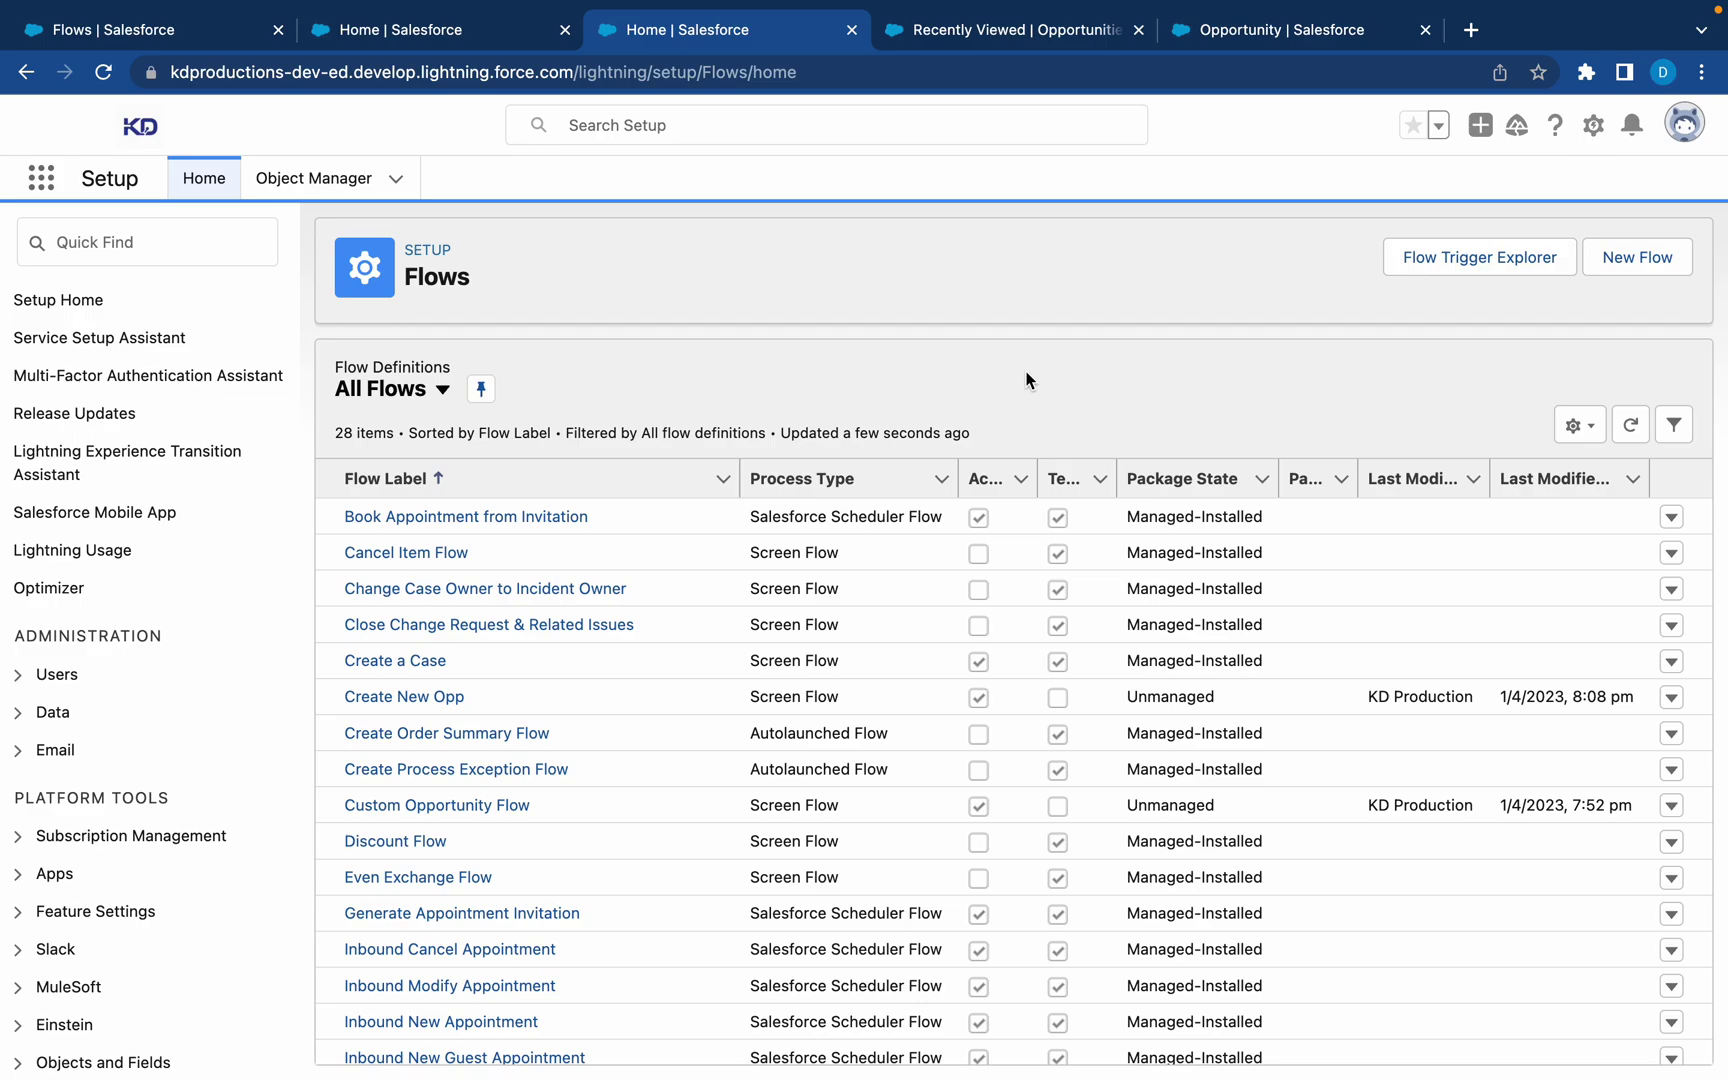
- Create a new Screen Flow and switch its canvas to Free-Form layout
{"action": "left_click", "coordinate": [1621, 266]}
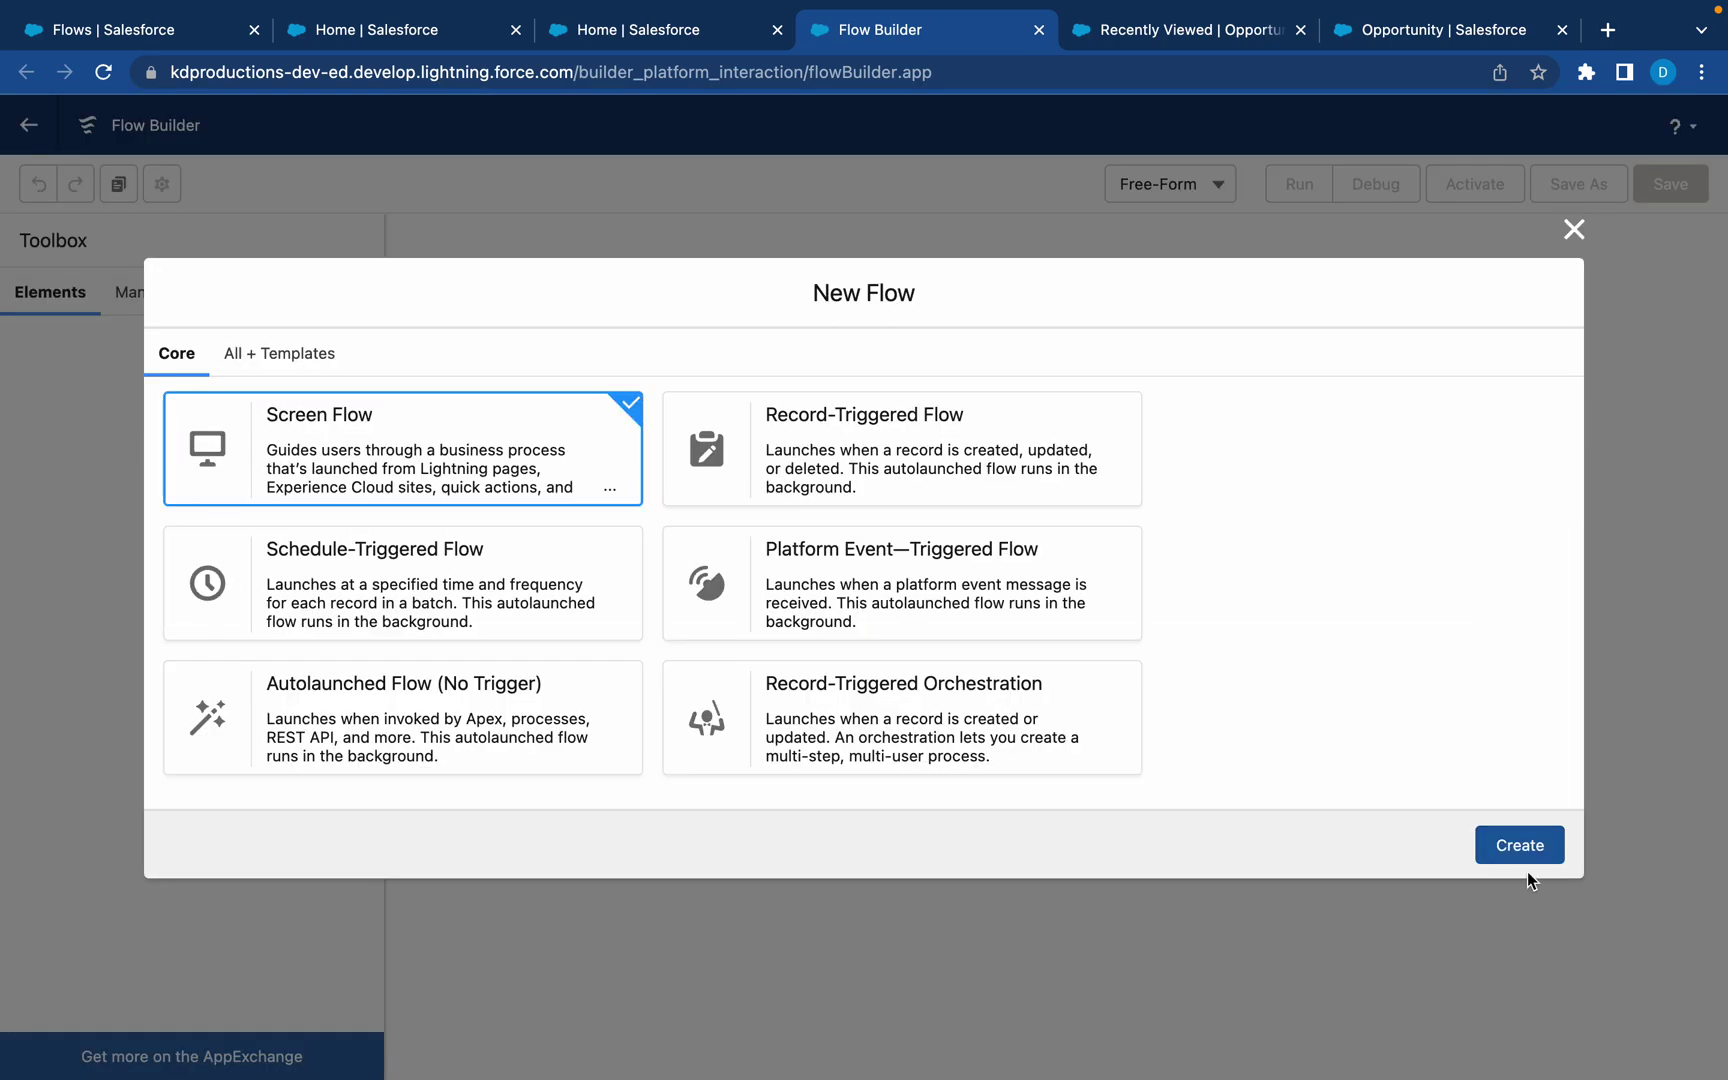
{"action": "left_click", "coordinate": [1520, 846]}
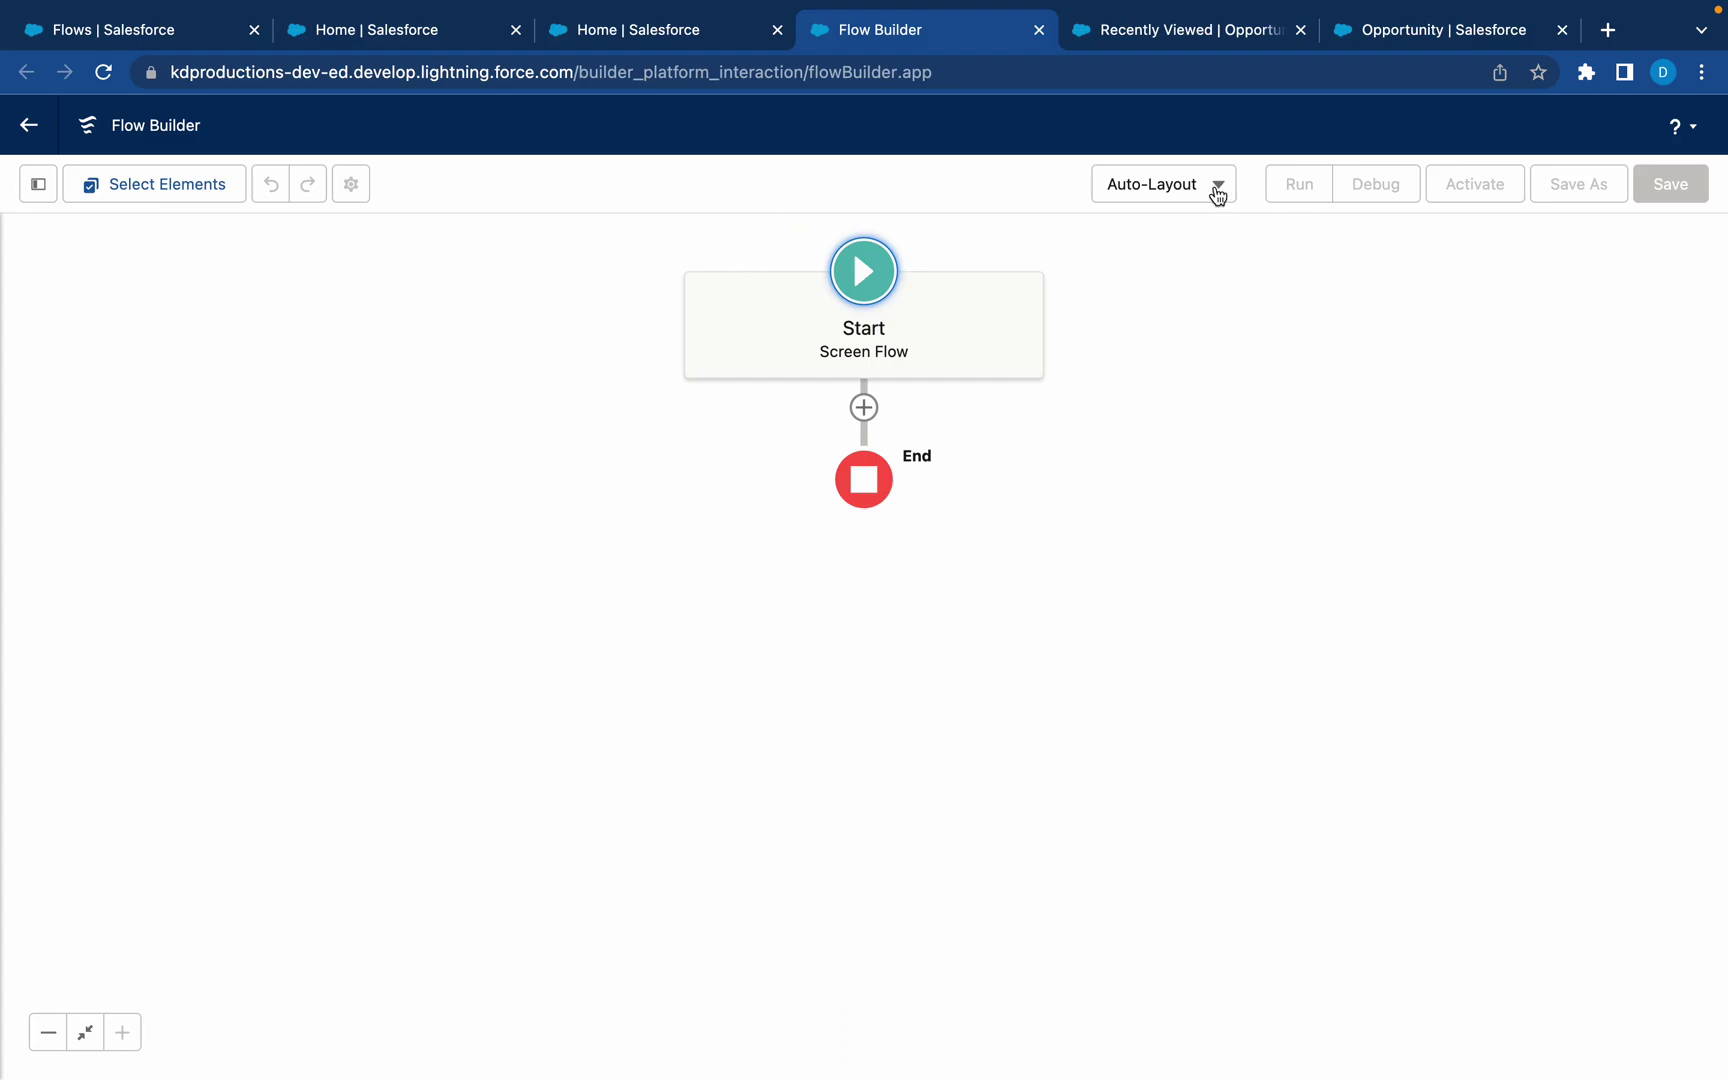
{"action": "left_click", "coordinate": [1215, 190]}
{"action": "left_click", "coordinate": [1207, 276]}
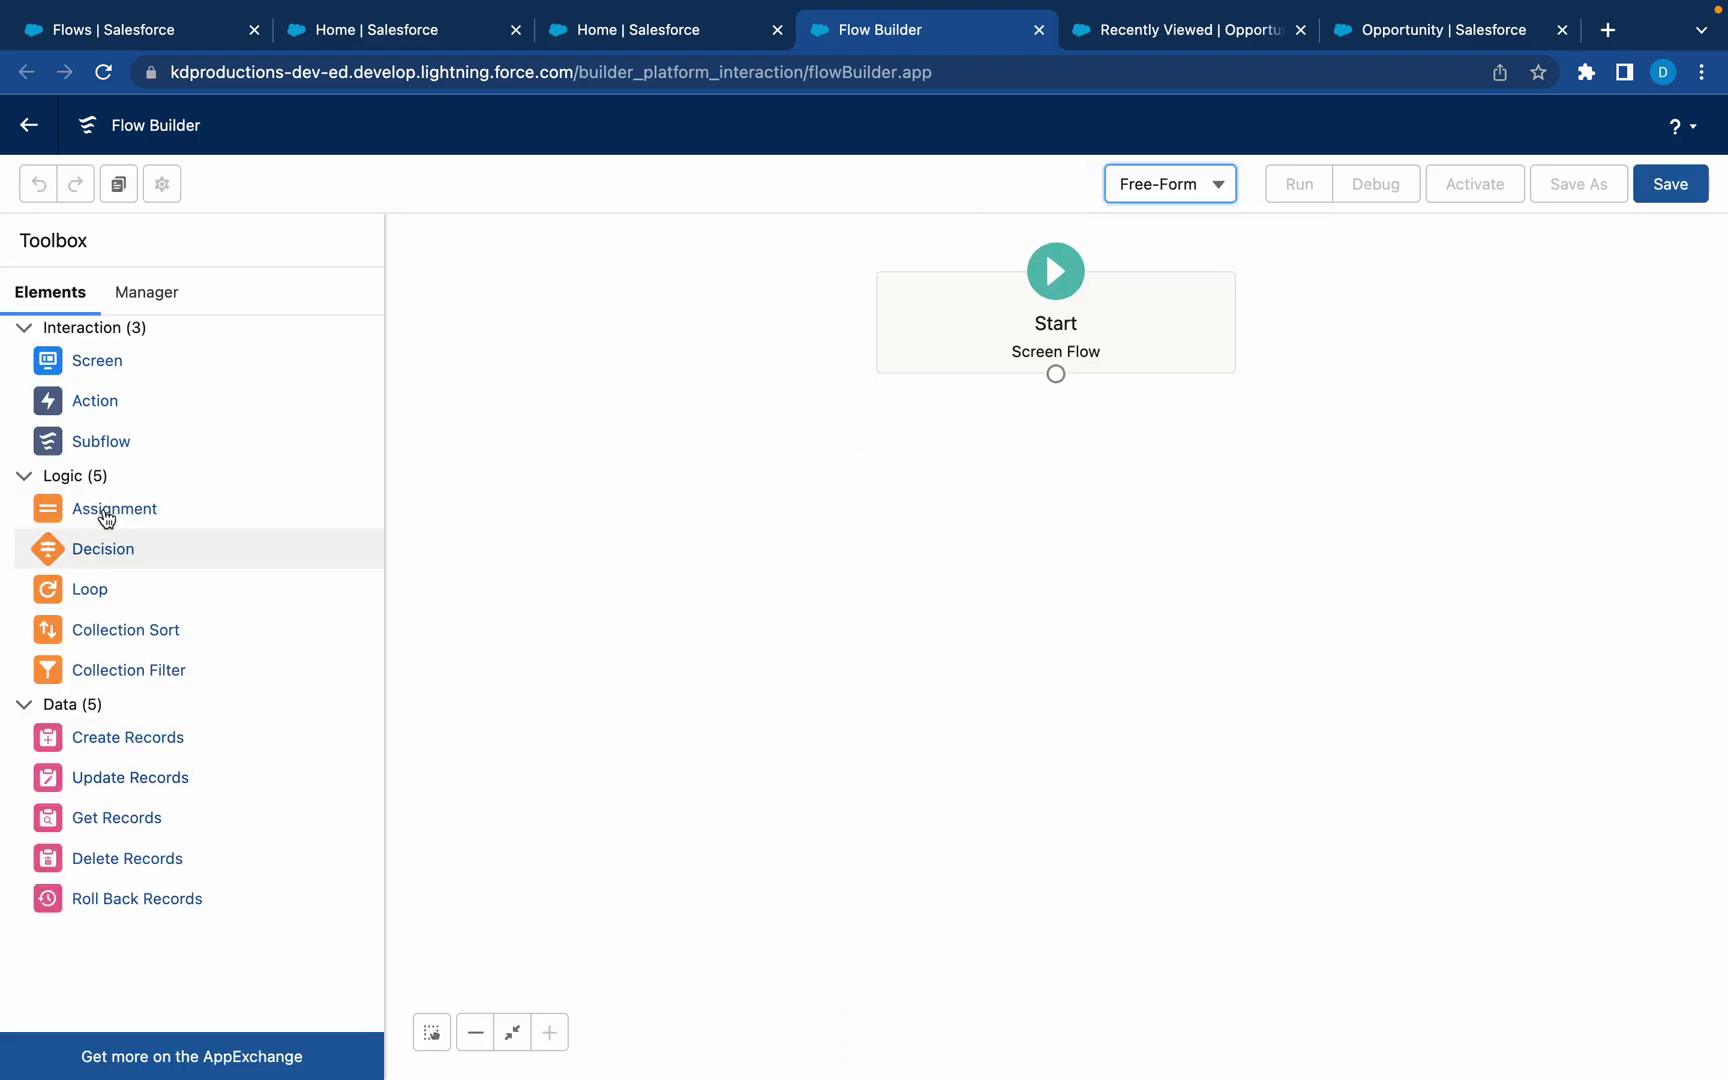
- Place a Screen element below Start and label it Test
{"action": "left_click_drag", "start_coordinate": [100, 362], "coordinate": [1108, 472]}
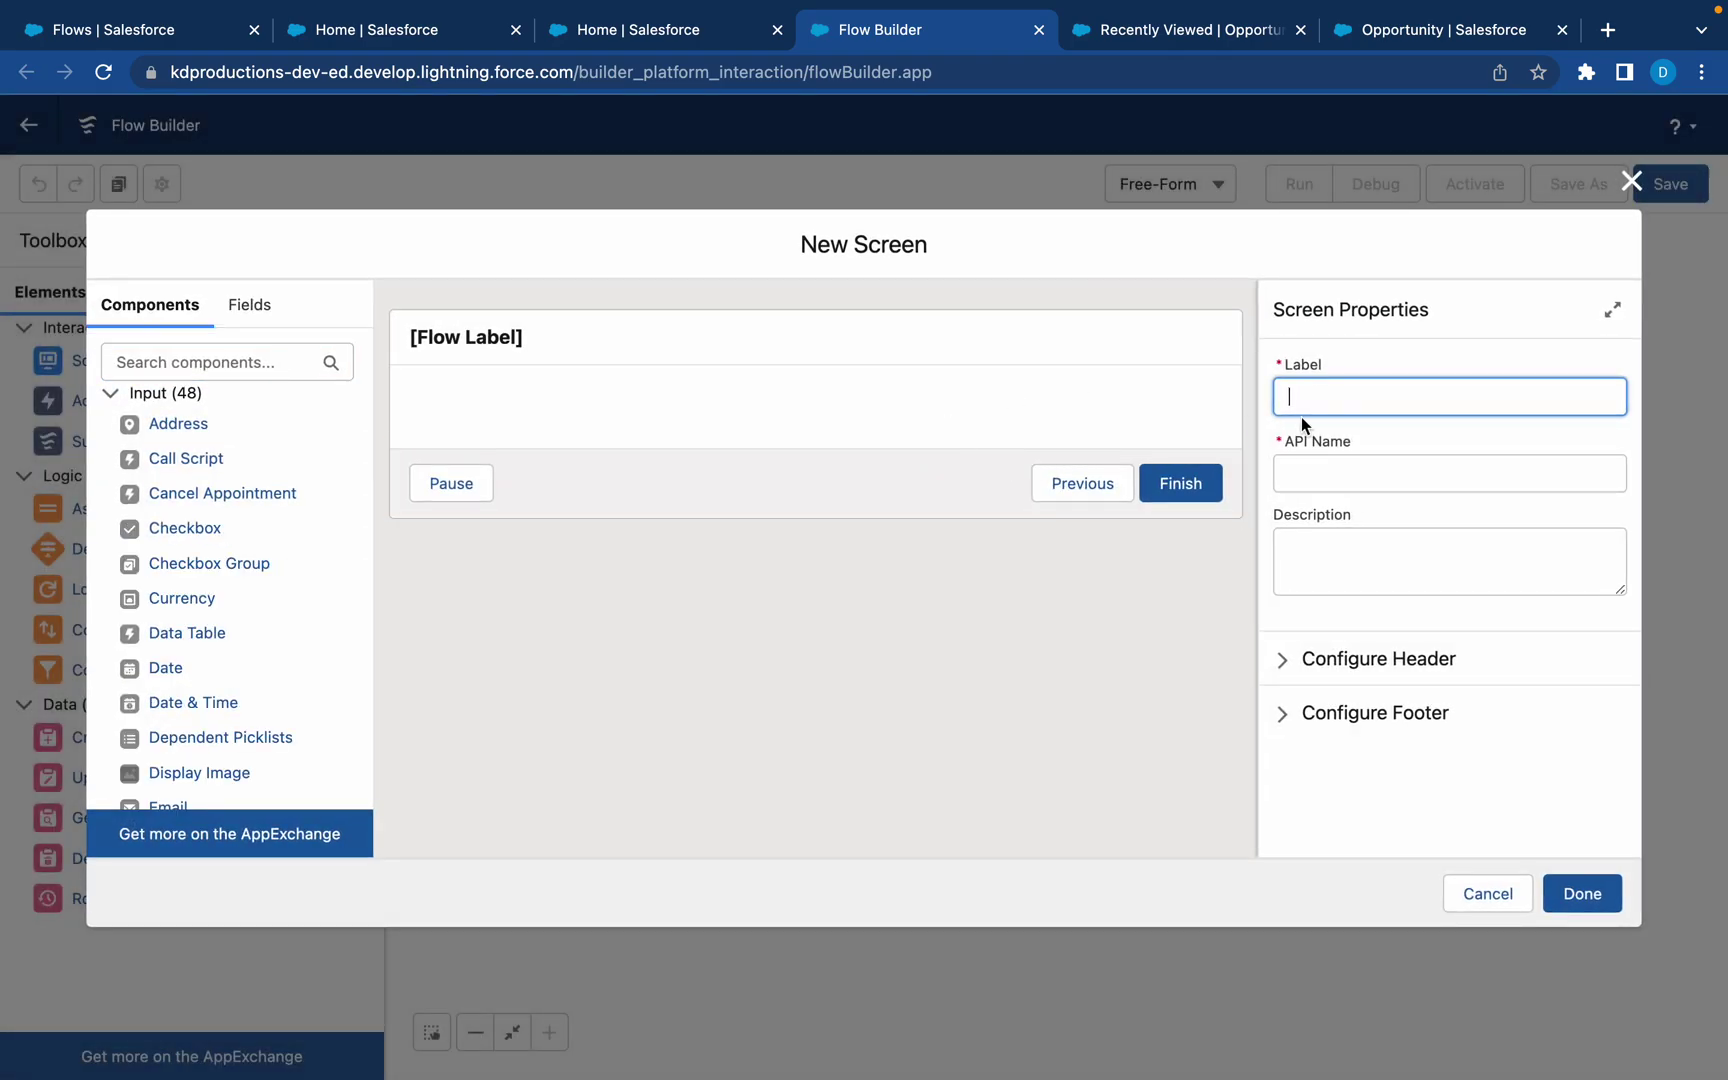
{"action": "type", "text": "Test"}
{"action": "left_click", "coordinate": [1415, 530]}
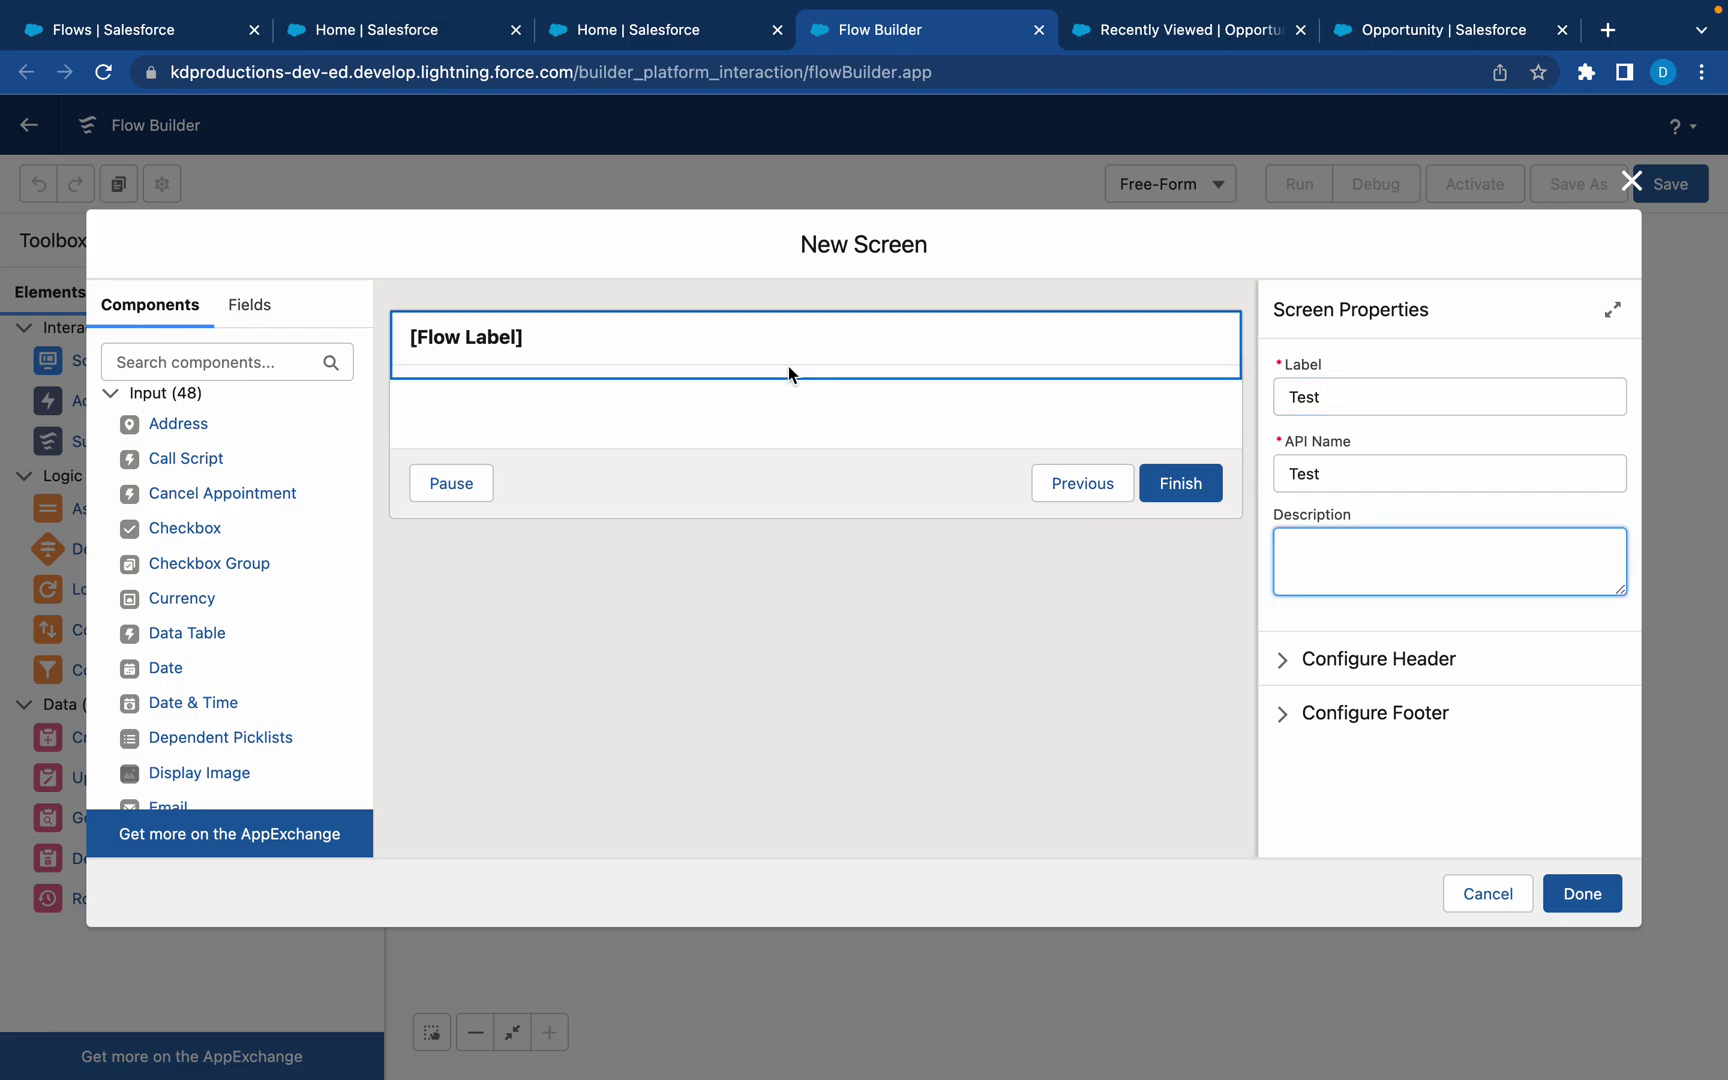
- Add a Picklist component labelled 'Normal Picklist' to the Test screen
{"action": "left_click", "coordinate": [282, 364]}
{"action": "type", "text": "pi"}
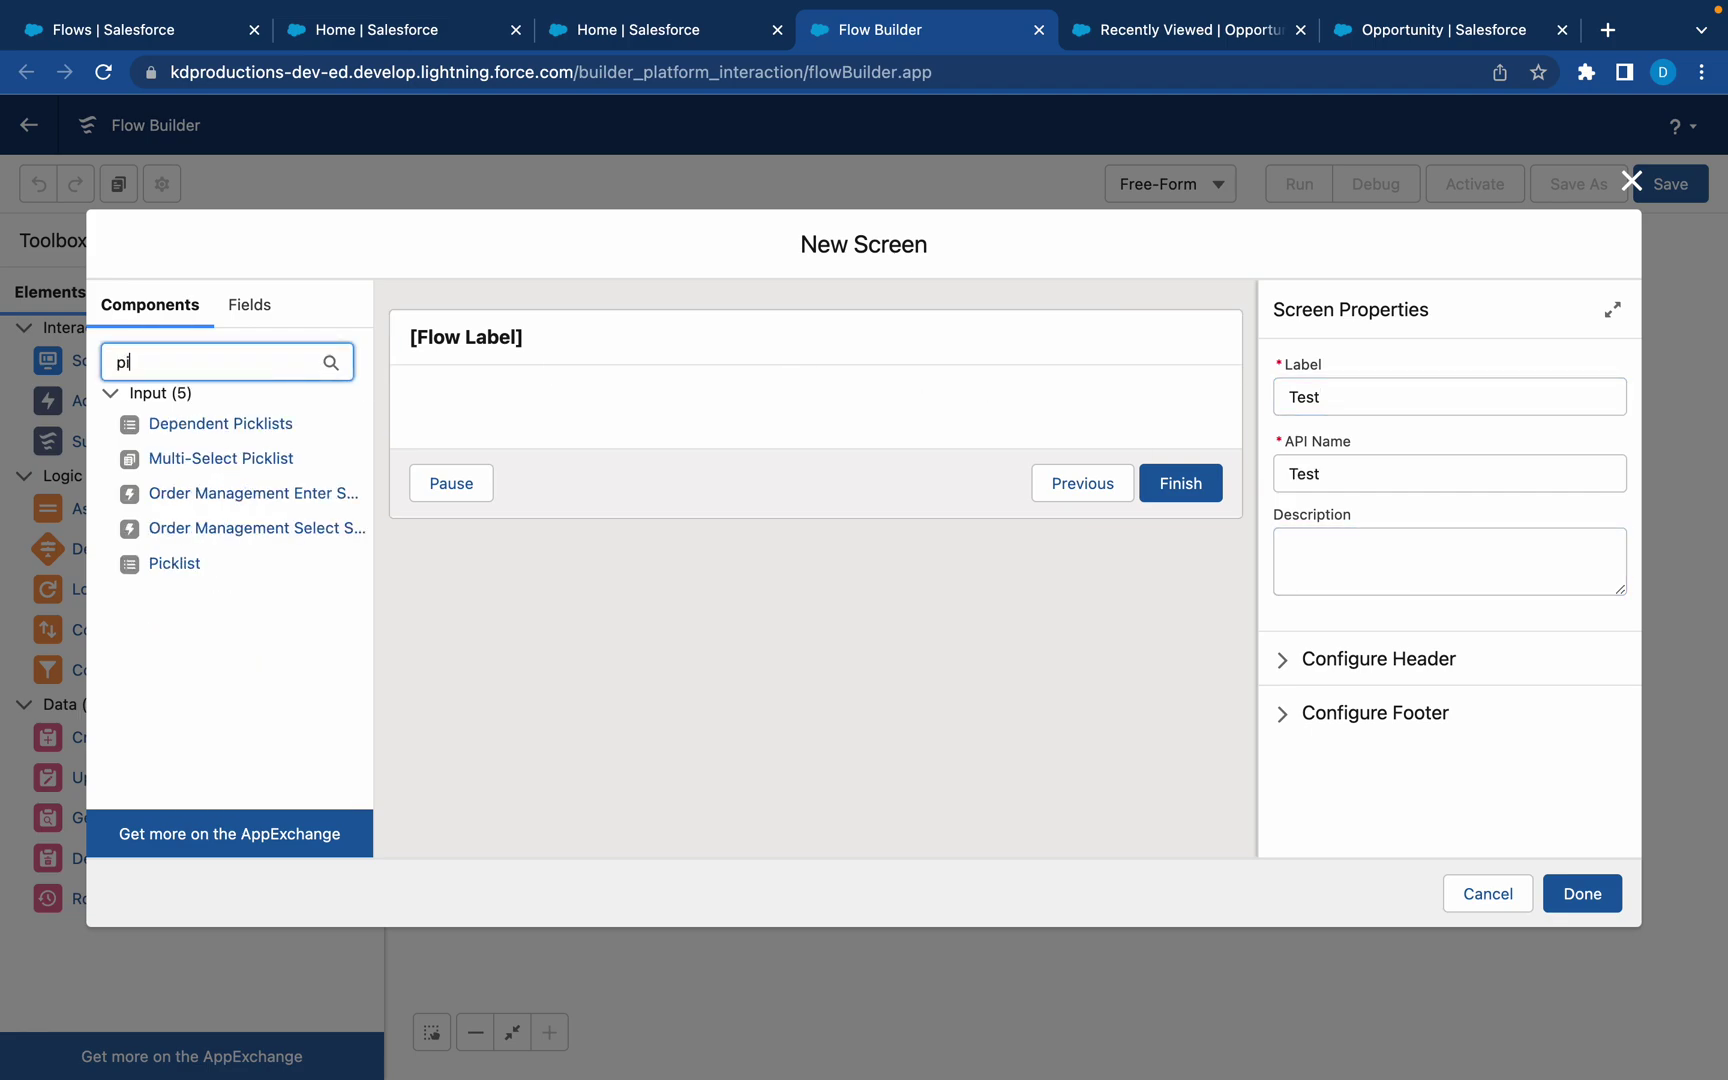
{"action": "type", "text": "ck"}
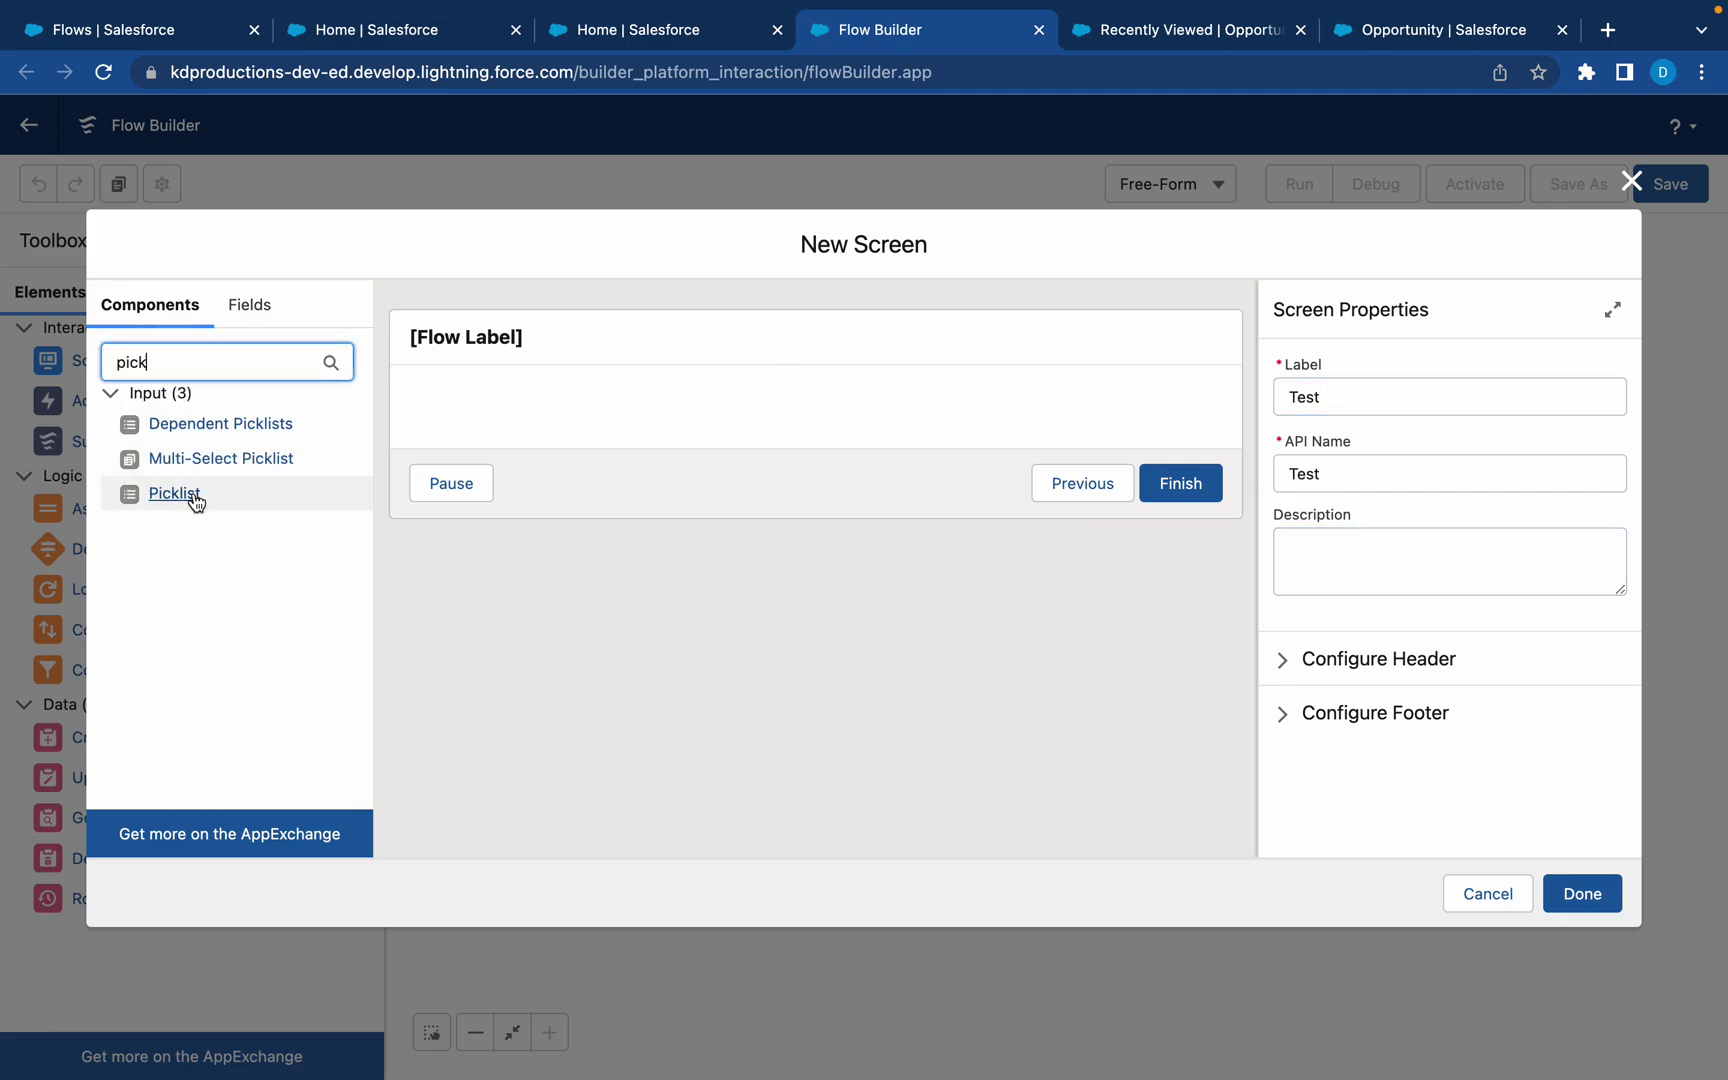
{"action": "left_click_drag", "start_coordinate": [190, 495], "coordinate": [491, 420]}
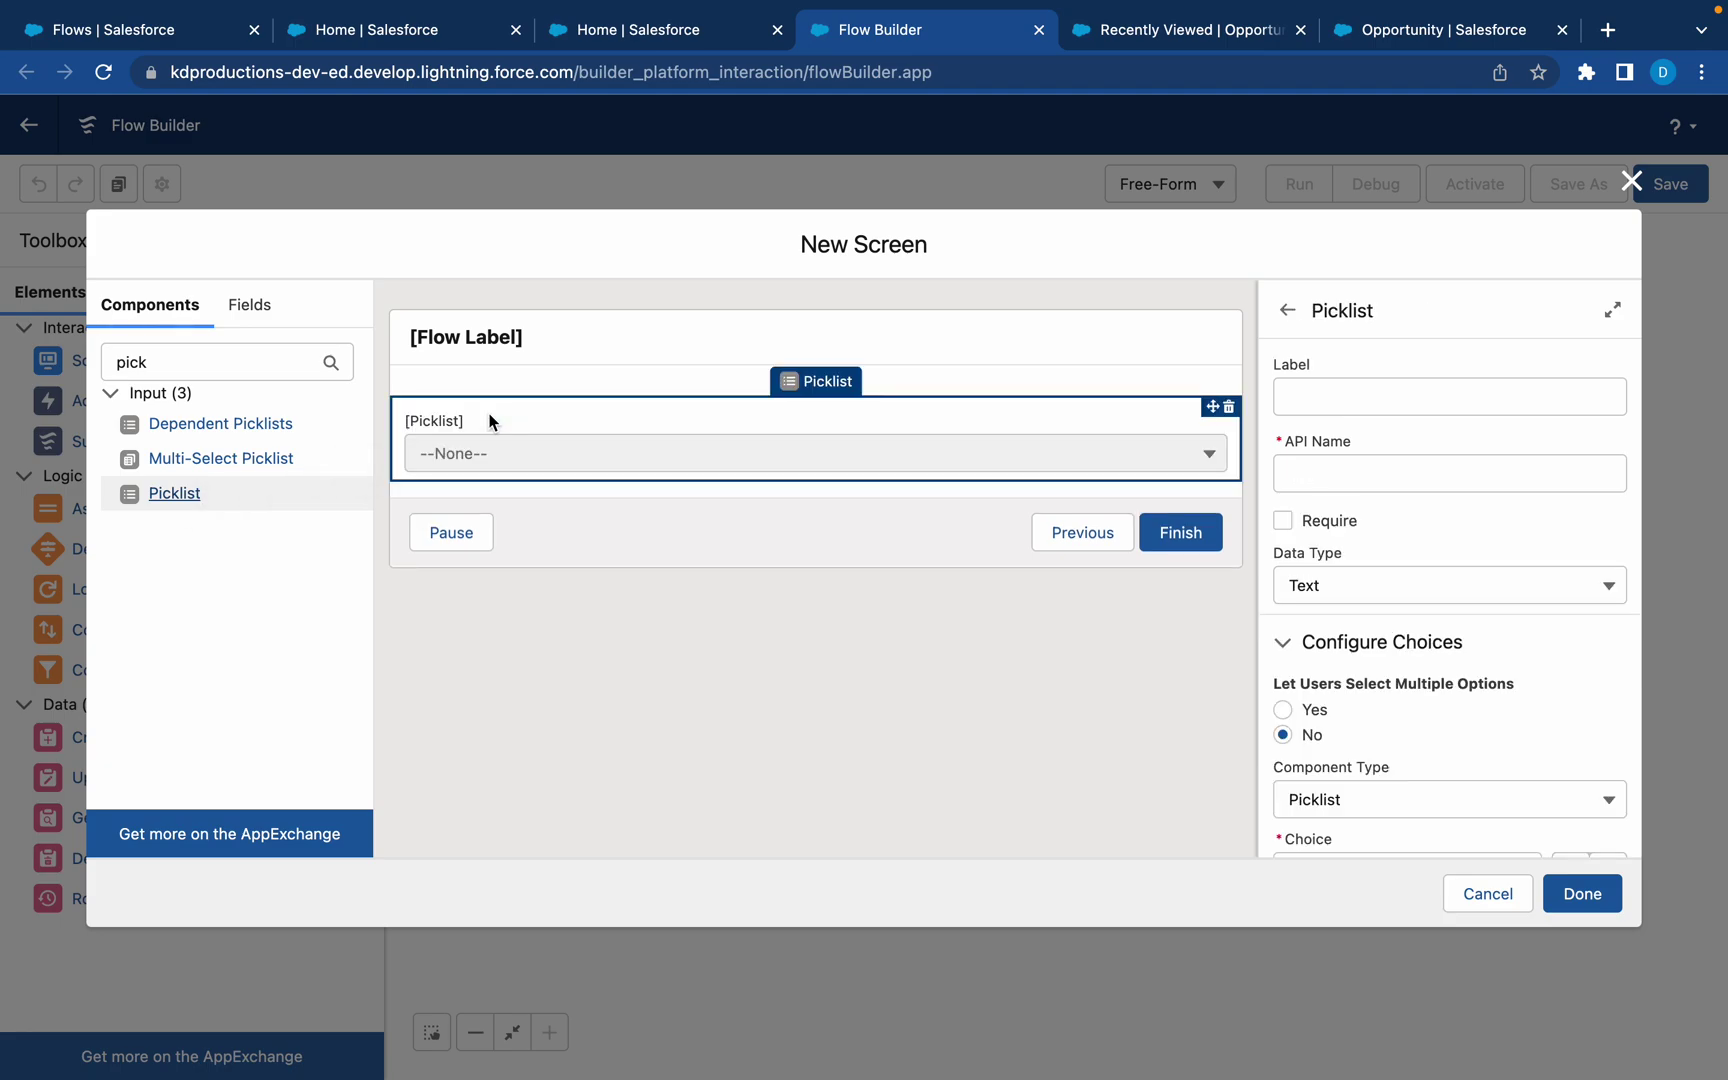
{"action": "left_click", "coordinate": [1362, 401]}
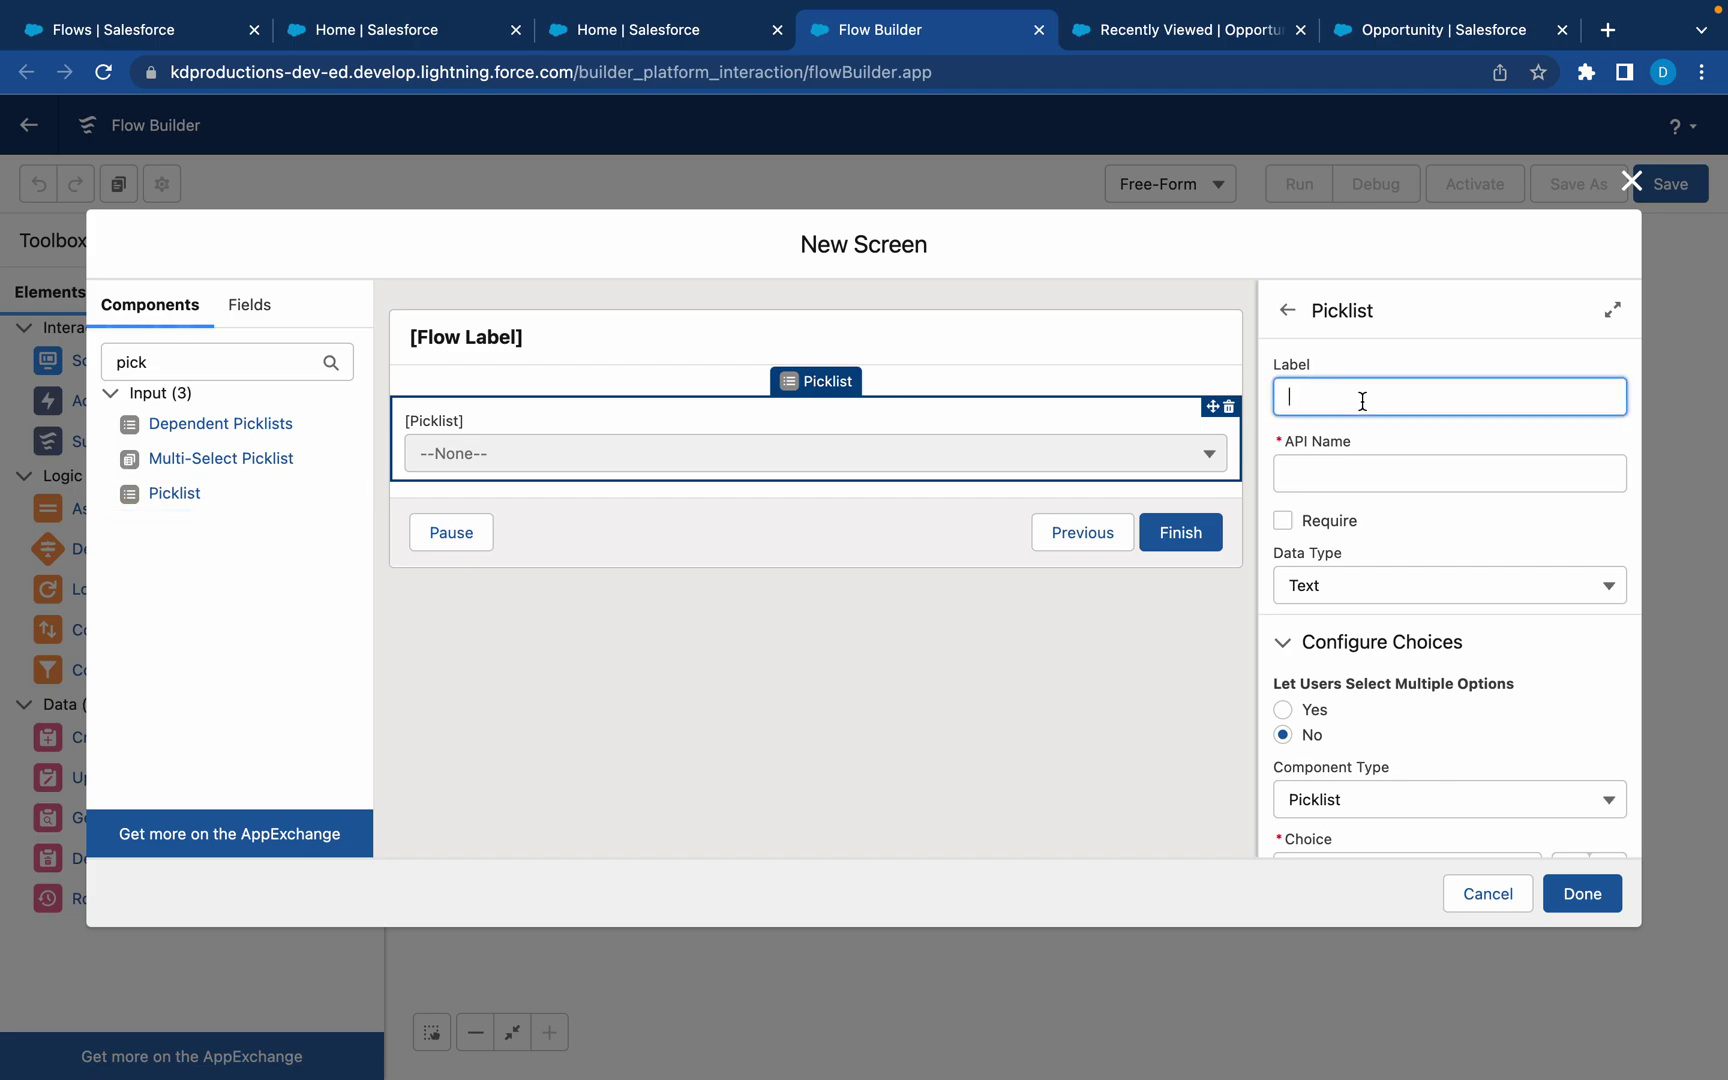
{"action": "type", "text": "Normal Picklist"}
{"action": "left_click", "coordinate": [1421, 447]}
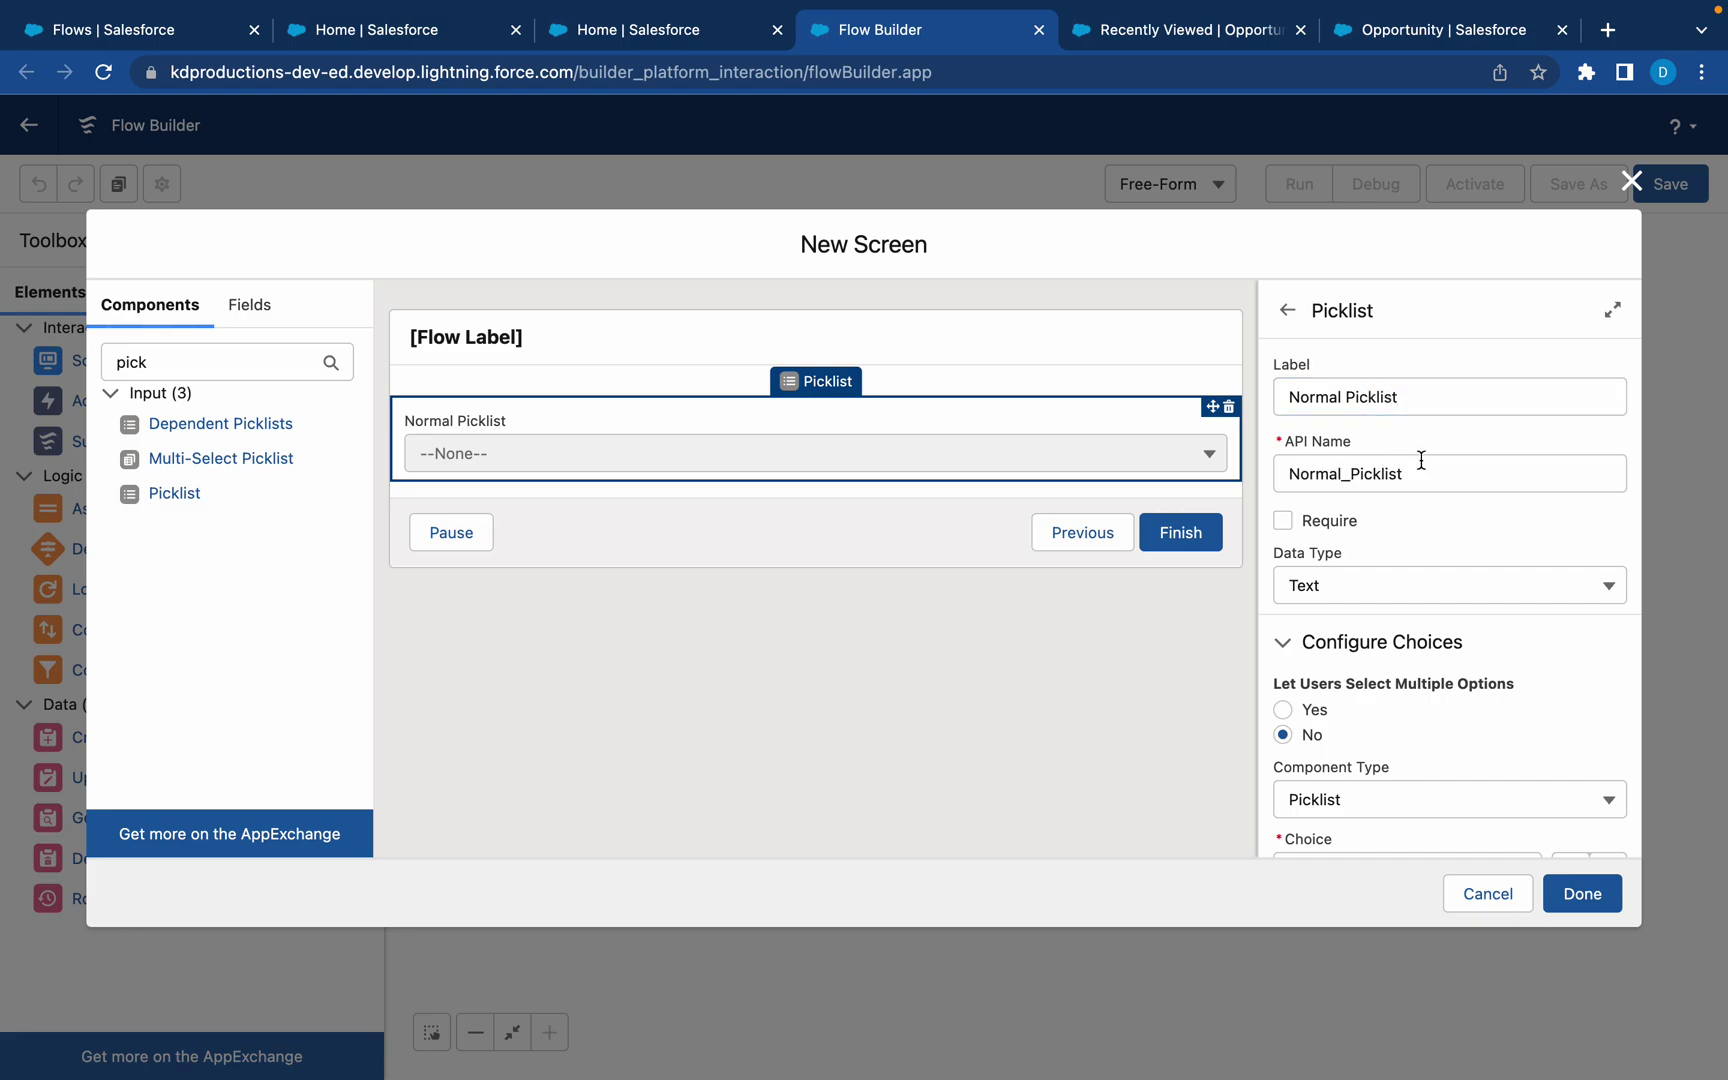
{"action": "scroll", "coordinate": [1410, 600], "scroll_direction": "down", "scroll_amount": 1}
{"action": "scroll", "coordinate": [1430, 575], "scroll_direction": "down", "scroll_amount": 2}
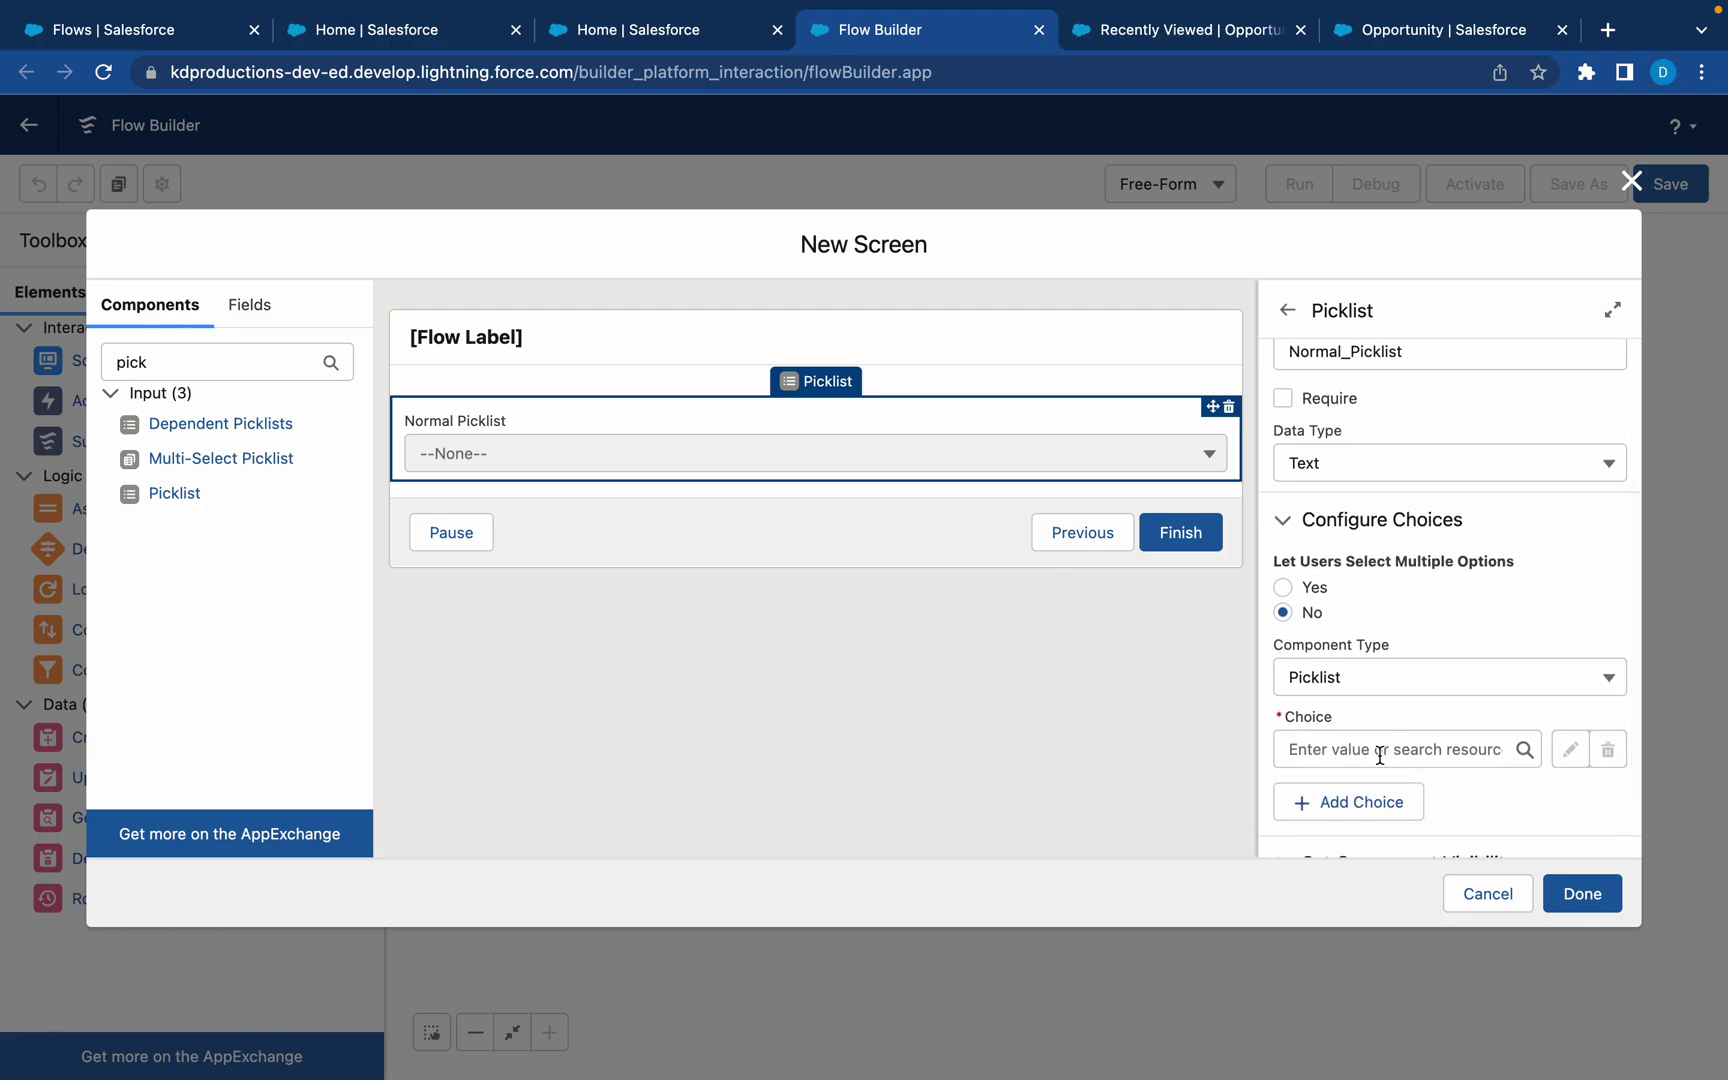
{"action": "left_click", "coordinate": [1380, 750]}
{"action": "left_click", "coordinate": [1380, 793]}
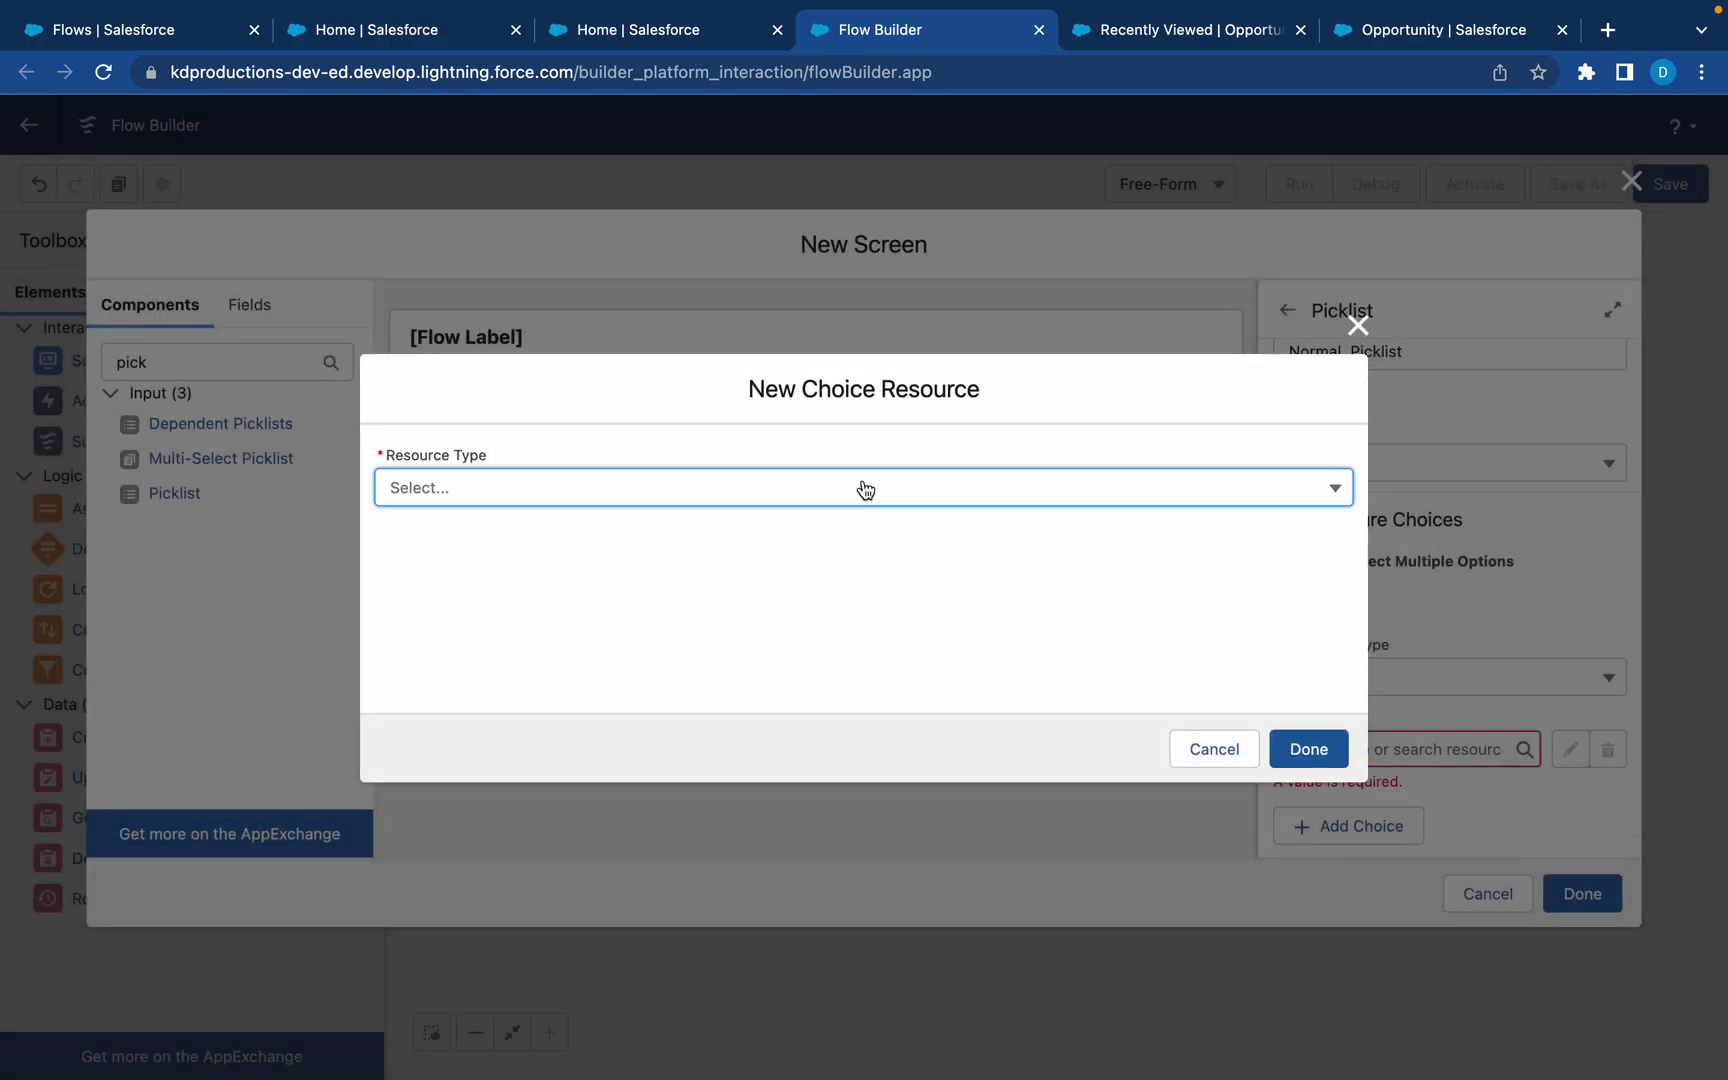
{"action": "left_click", "coordinate": [784, 475]}
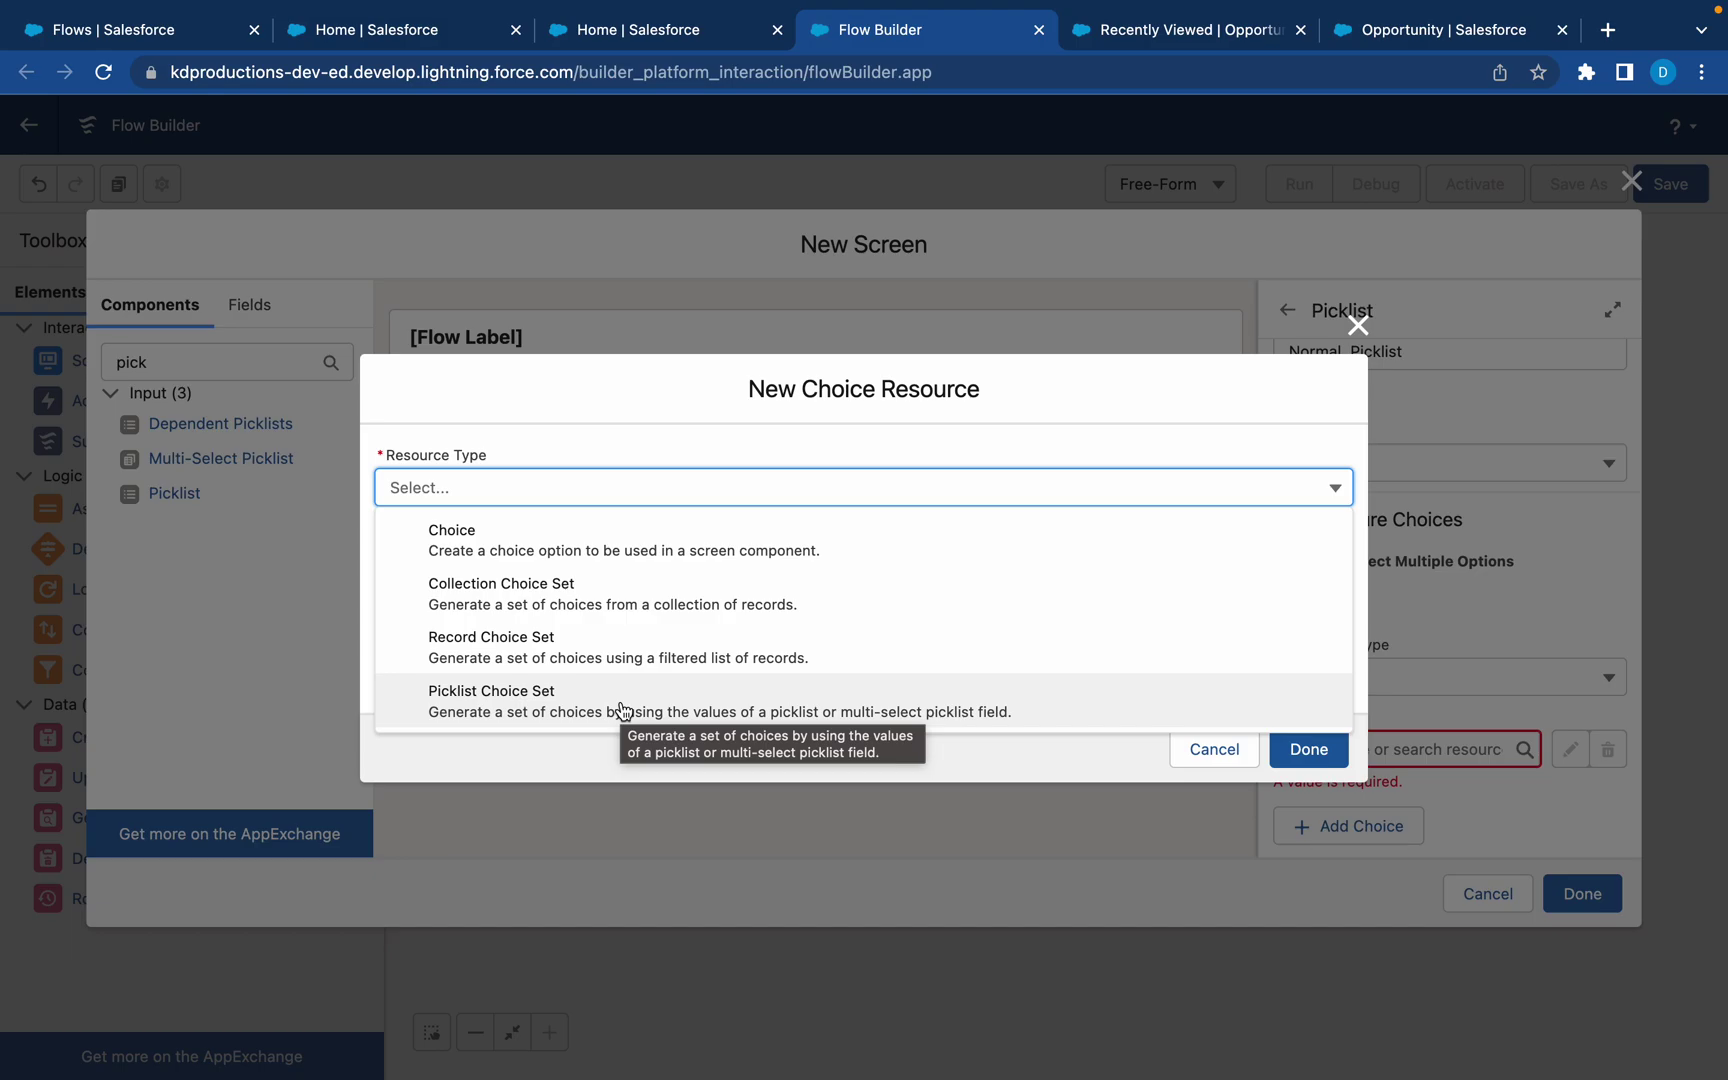
{"action": "left_click", "coordinate": [735, 546]}
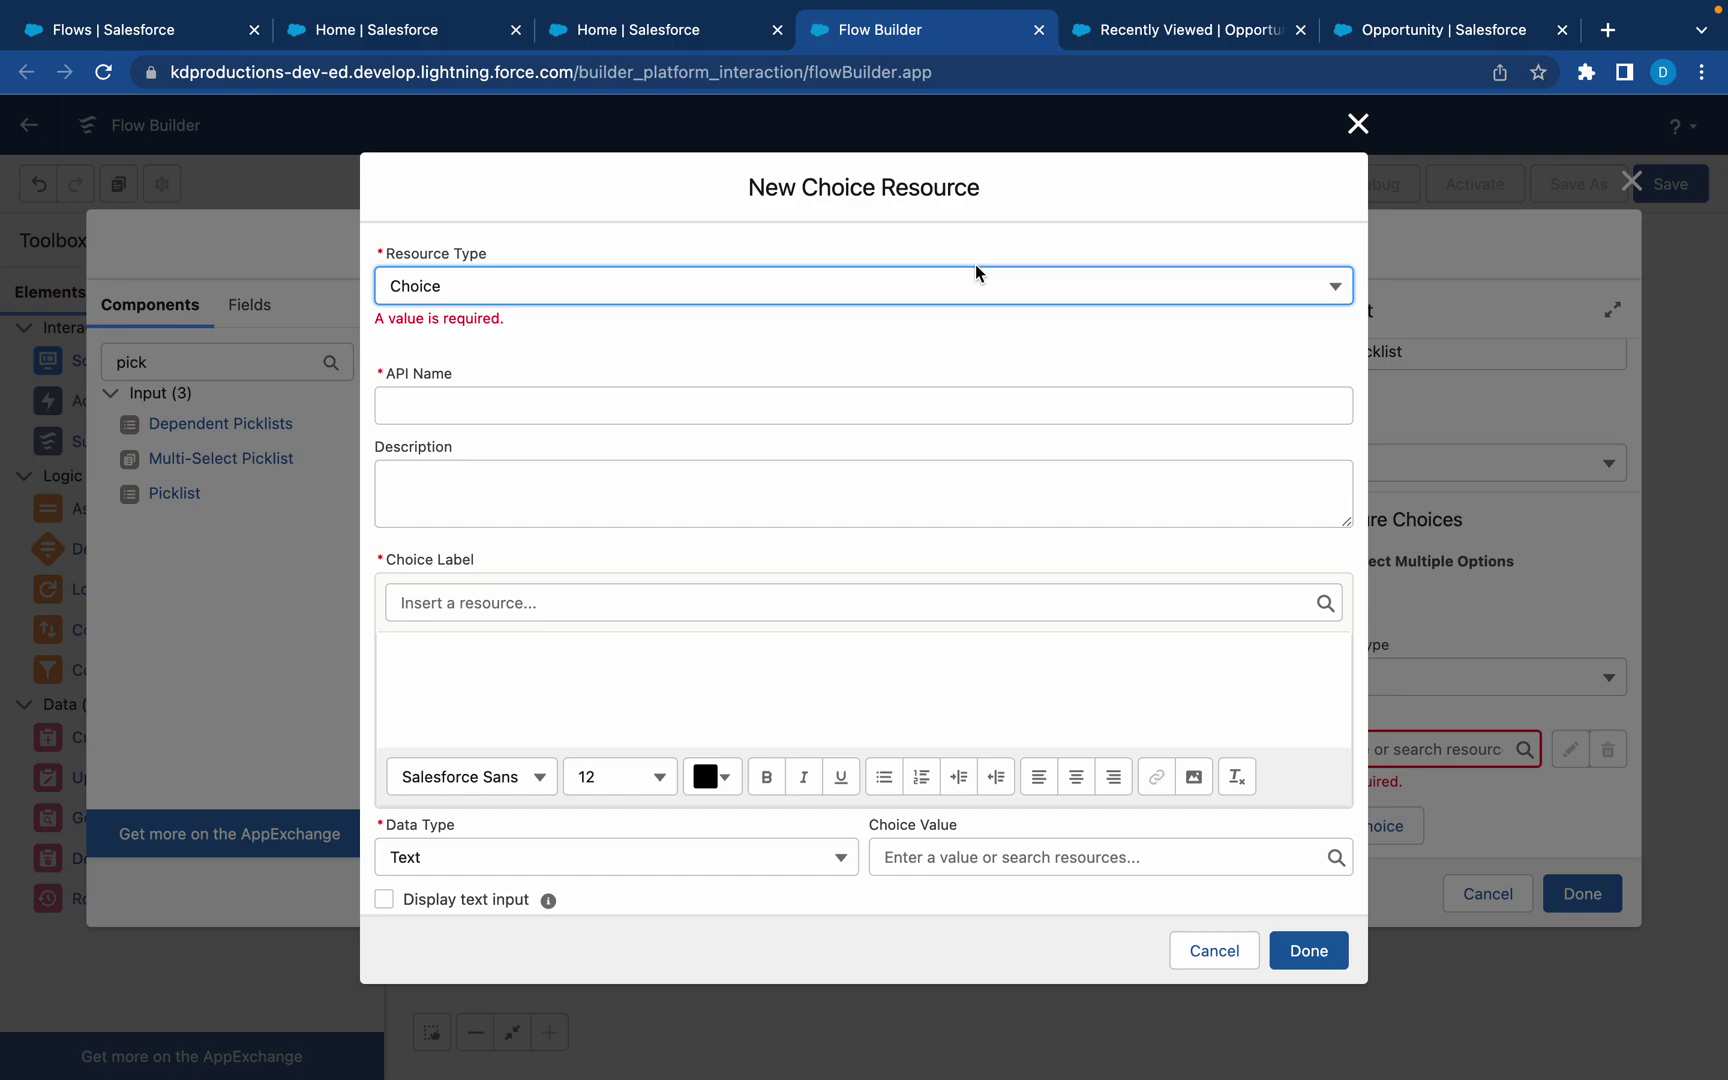
- Discard the new choice resource and give Normal Picklist Green and Yellow choices
{"action": "left_click", "coordinate": [1356, 125]}
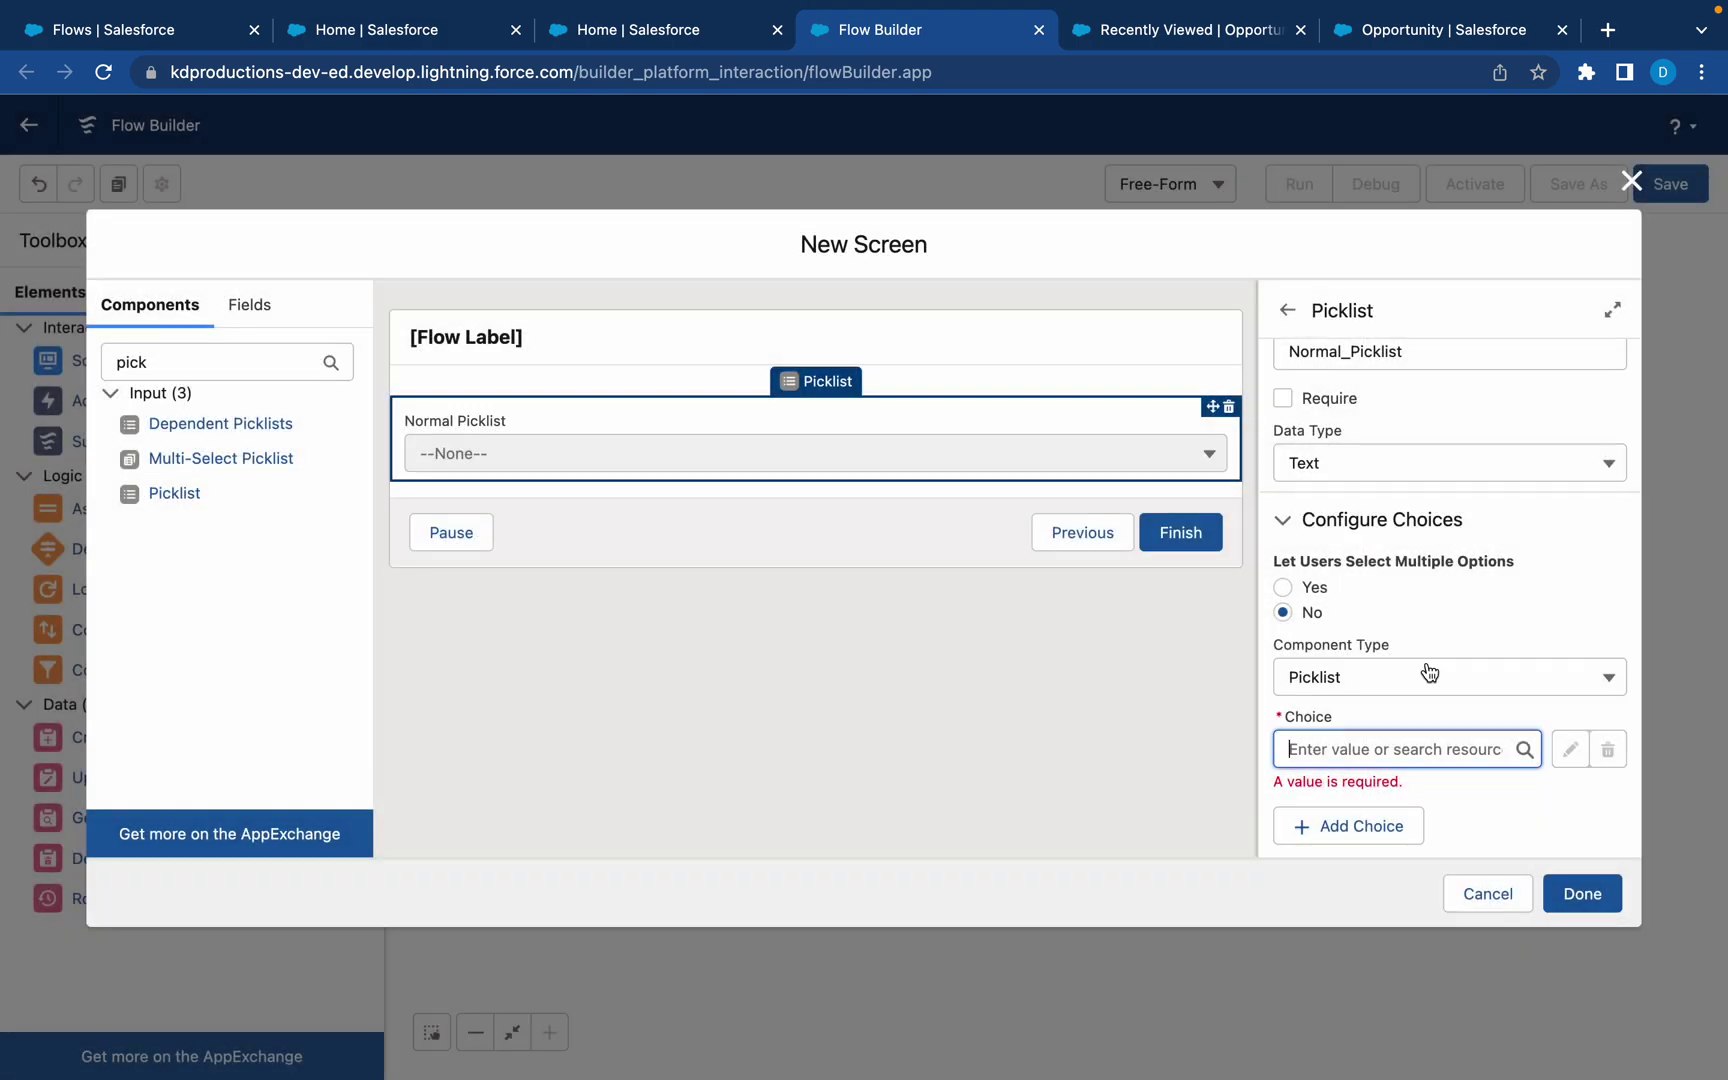
{"action": "left_click", "coordinate": [1395, 748]}
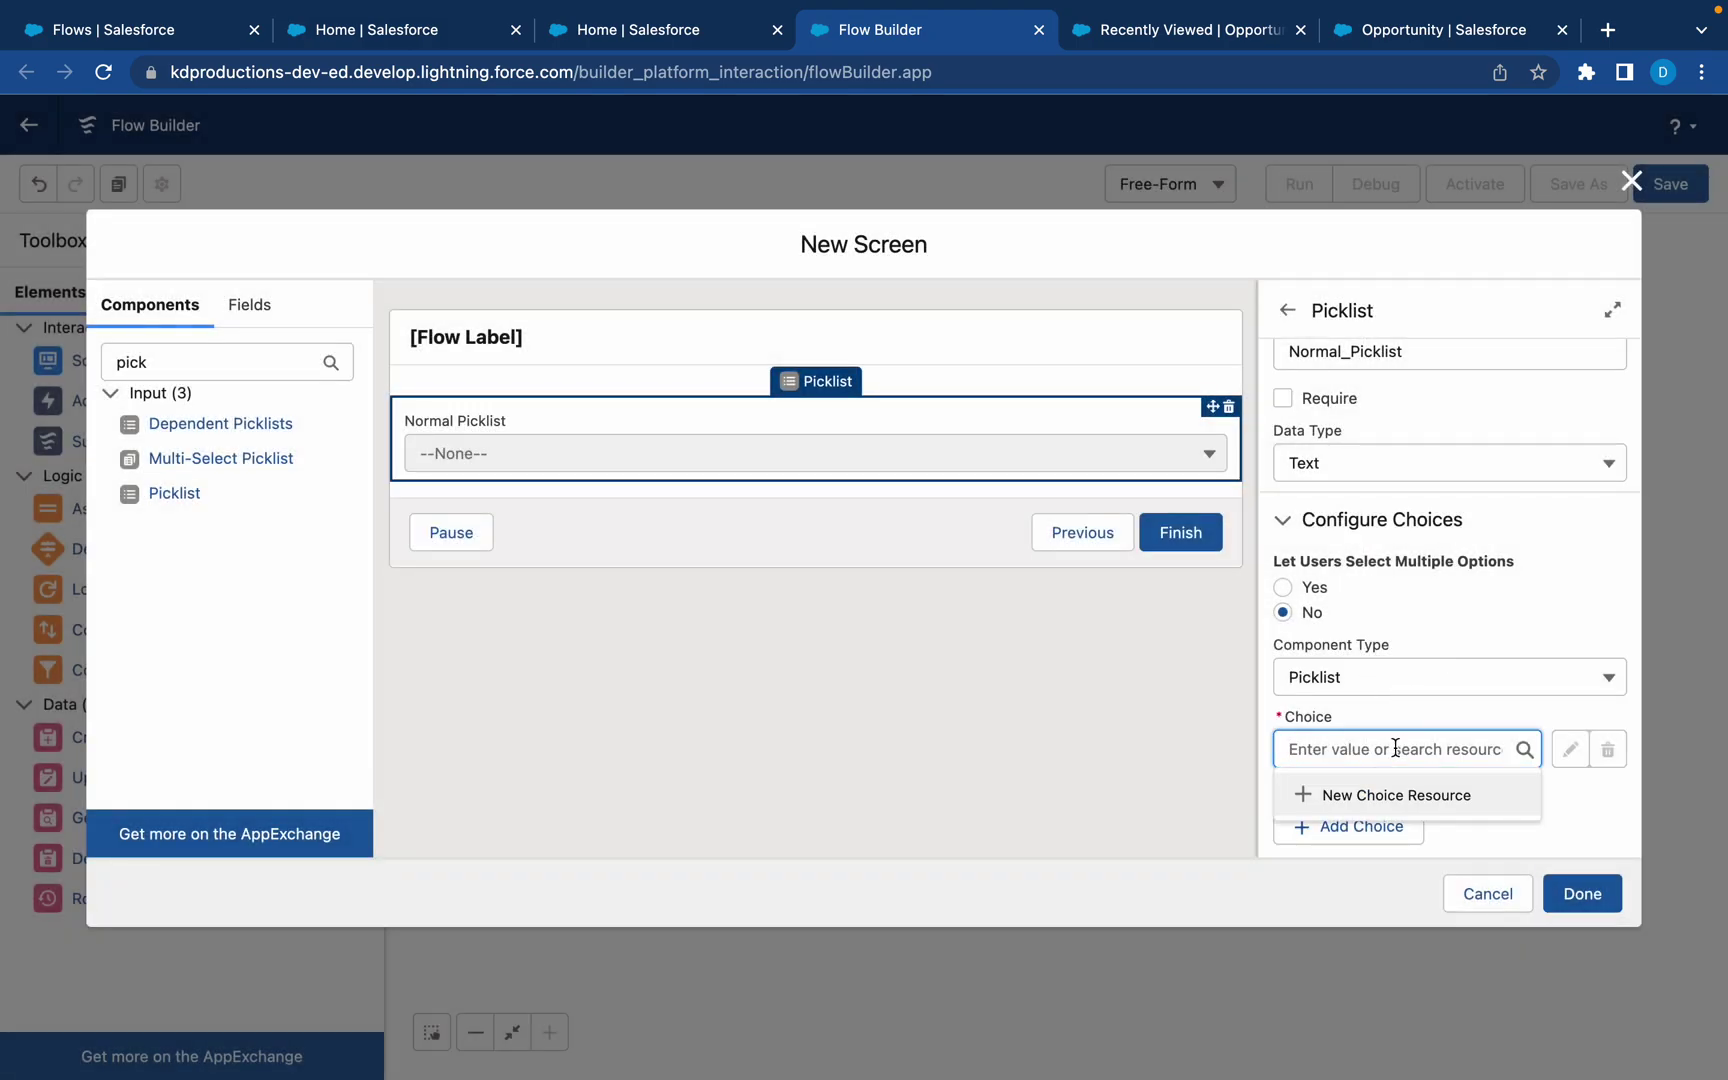
{"action": "type", "text": "Green"}
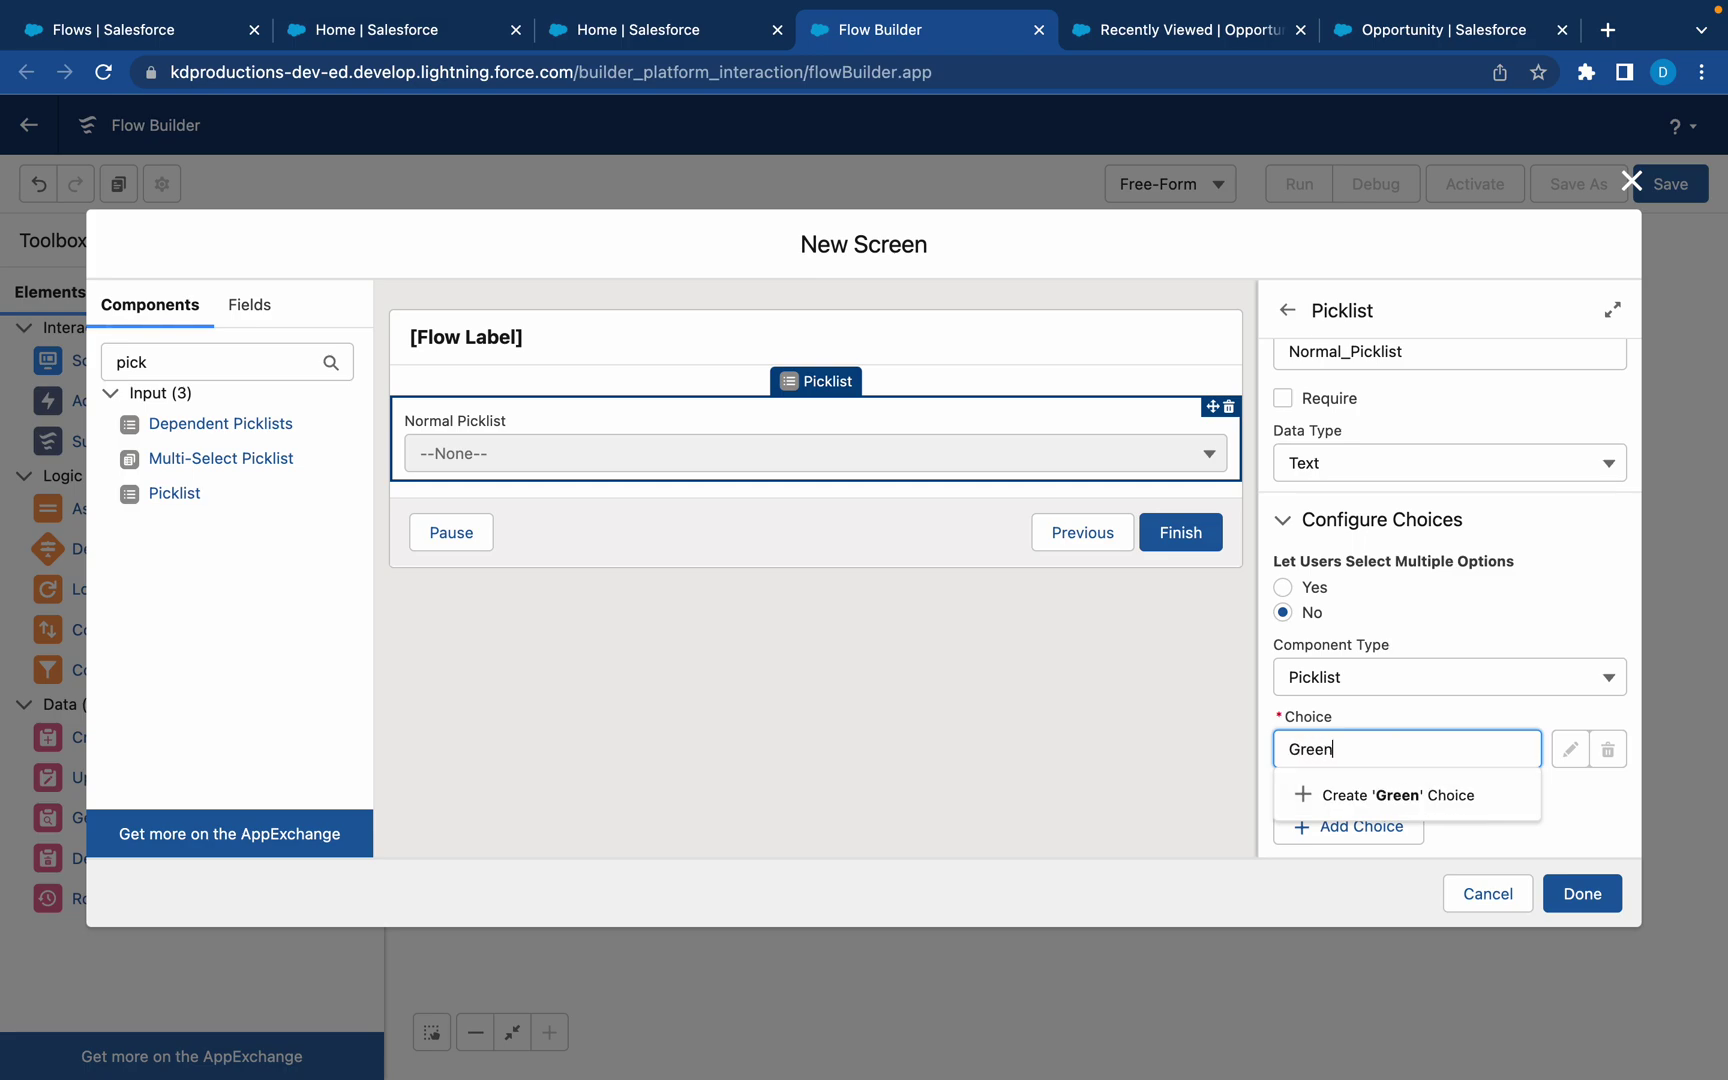
{"action": "left_click", "coordinate": [1400, 794]}
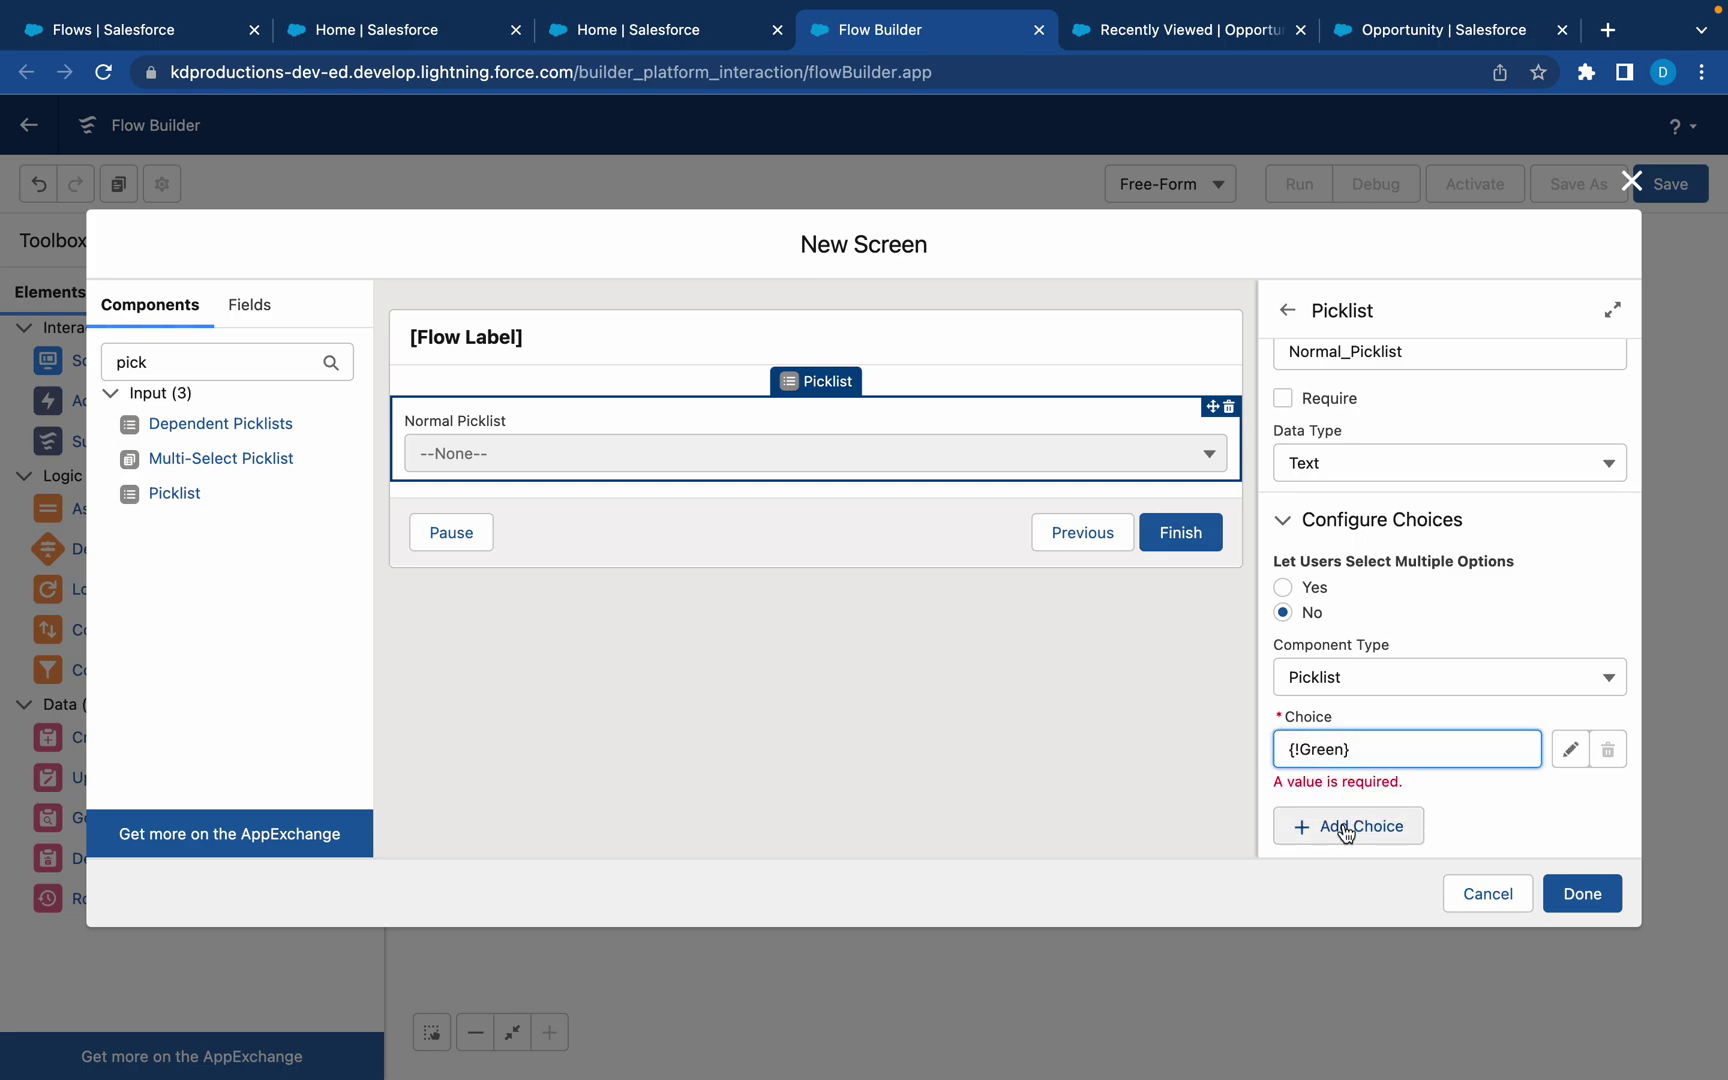
{"action": "left_click", "coordinate": [1348, 826]}
{"action": "scroll", "coordinate": [1380, 790], "scroll_direction": "down", "scroll_amount": 1}
{"action": "left_click", "coordinate": [1395, 774]}
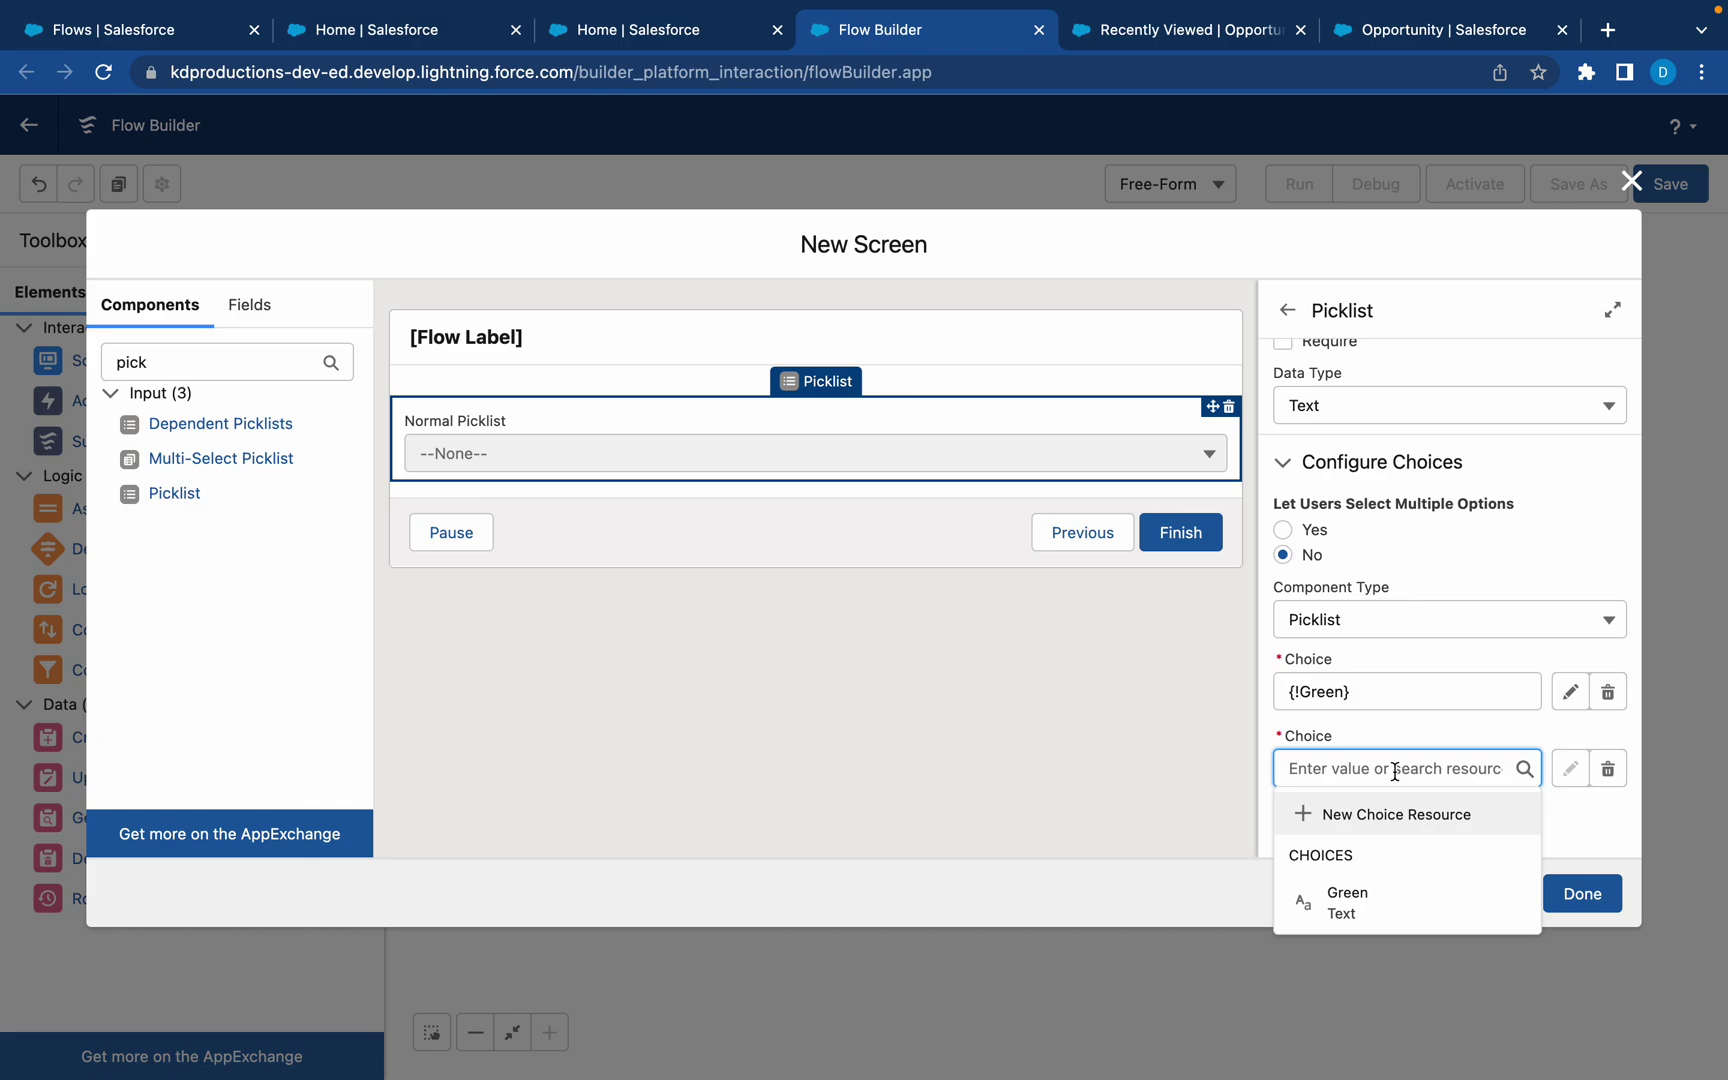
{"action": "type", "text": "Yellow"}
{"action": "left_click", "coordinate": [1436, 814]}
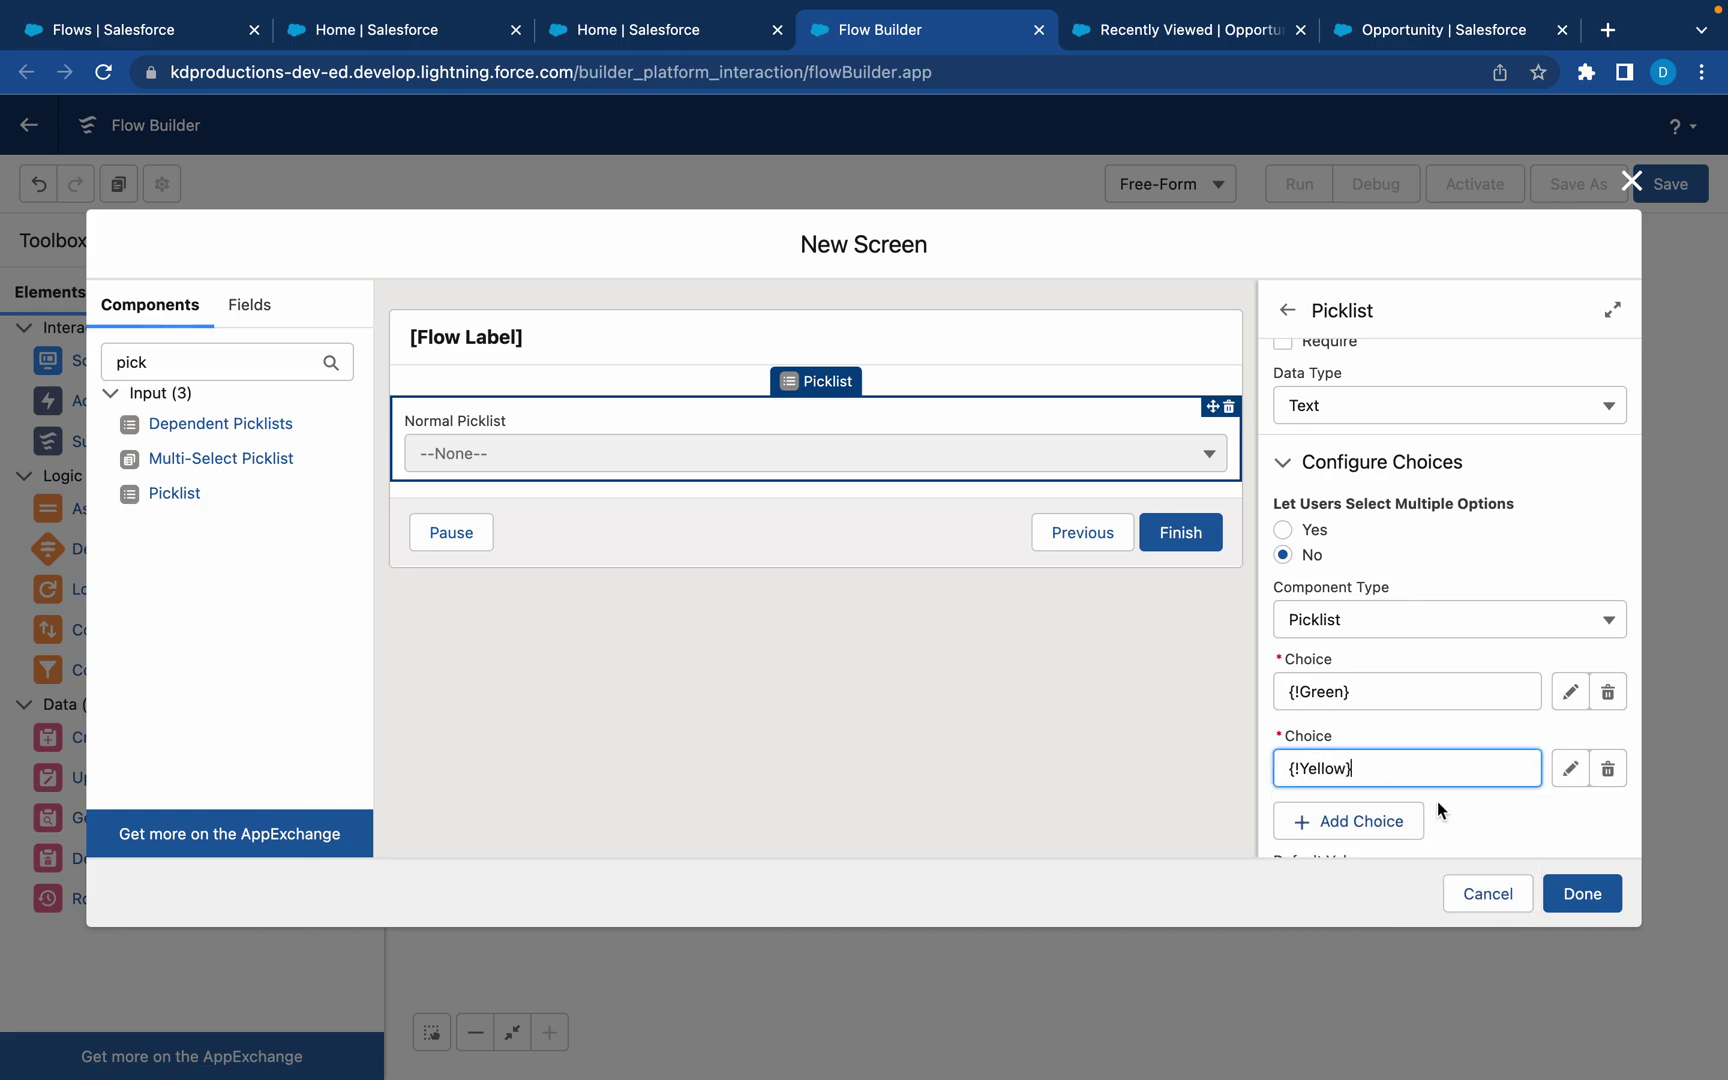
- Add Blue as Normal Picklist's third choice
{"action": "scroll", "coordinate": [1422, 757], "scroll_direction": "down", "scroll_amount": 1}
{"action": "left_click", "coordinate": [1380, 762]}
{"action": "left_click", "coordinate": [1366, 787]}
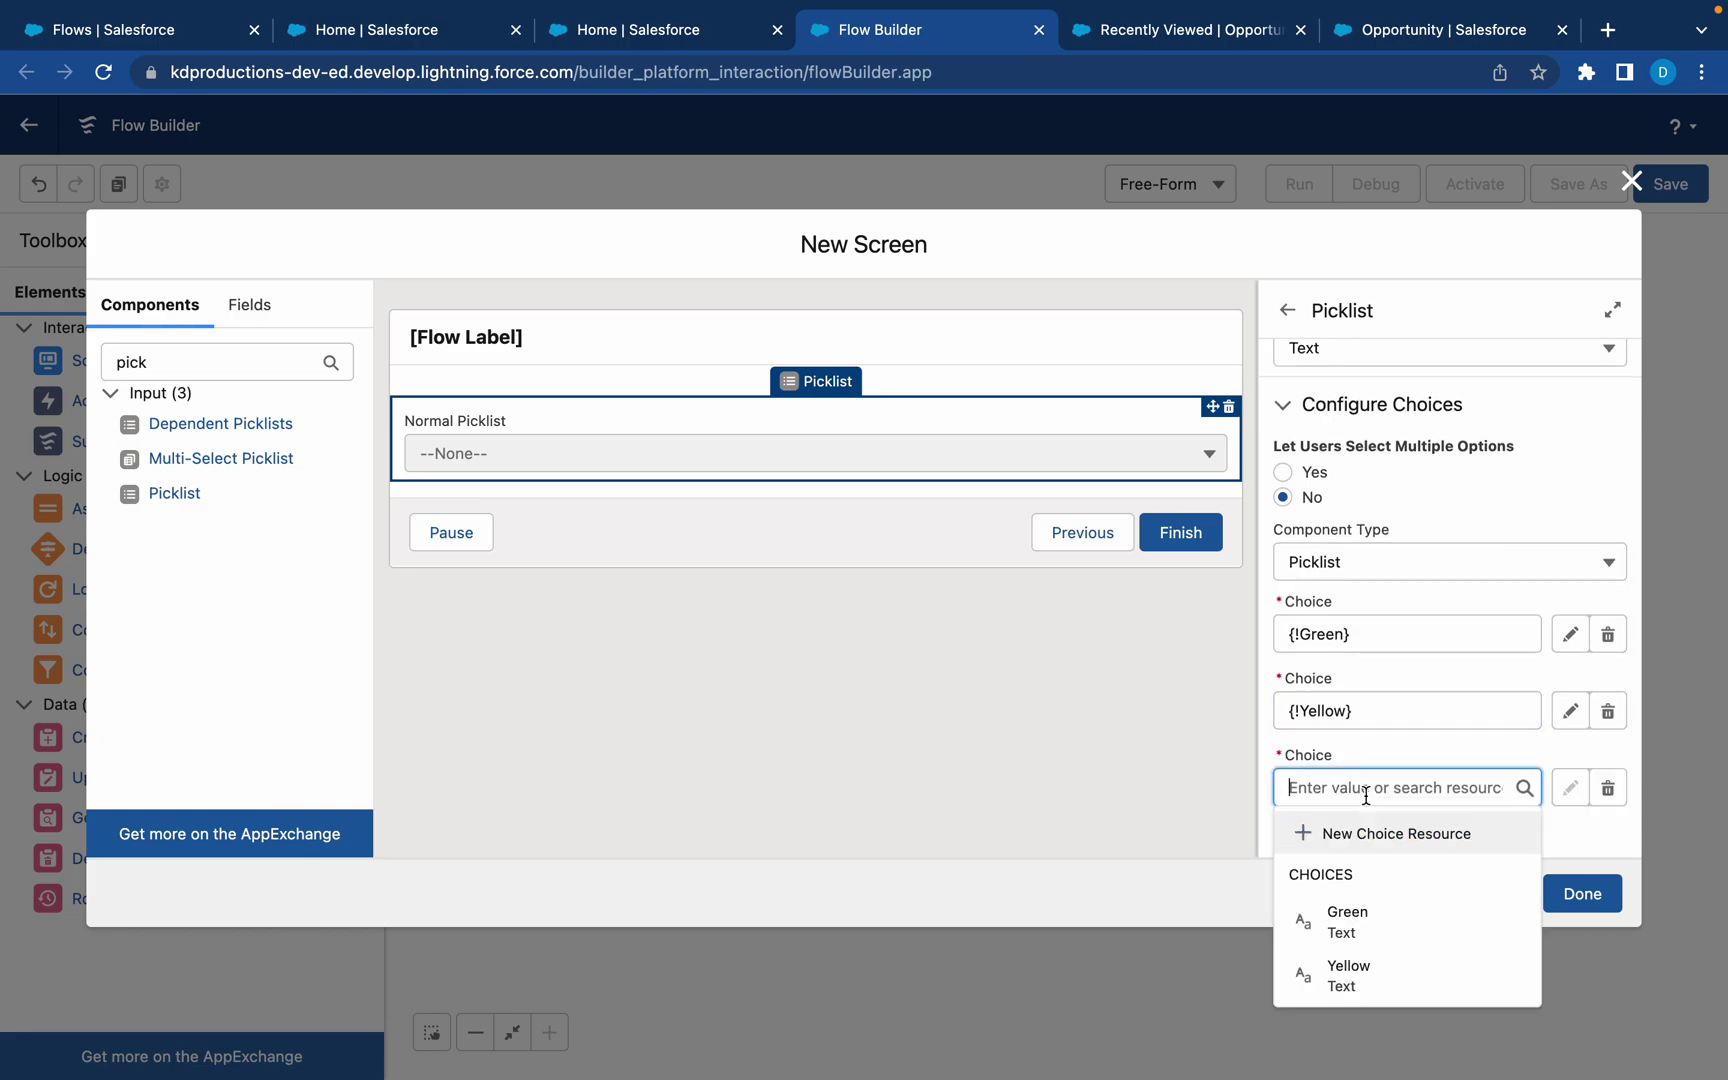
{"action": "type", "text": "Blue"}
{"action": "left_click", "coordinate": [1380, 834]}
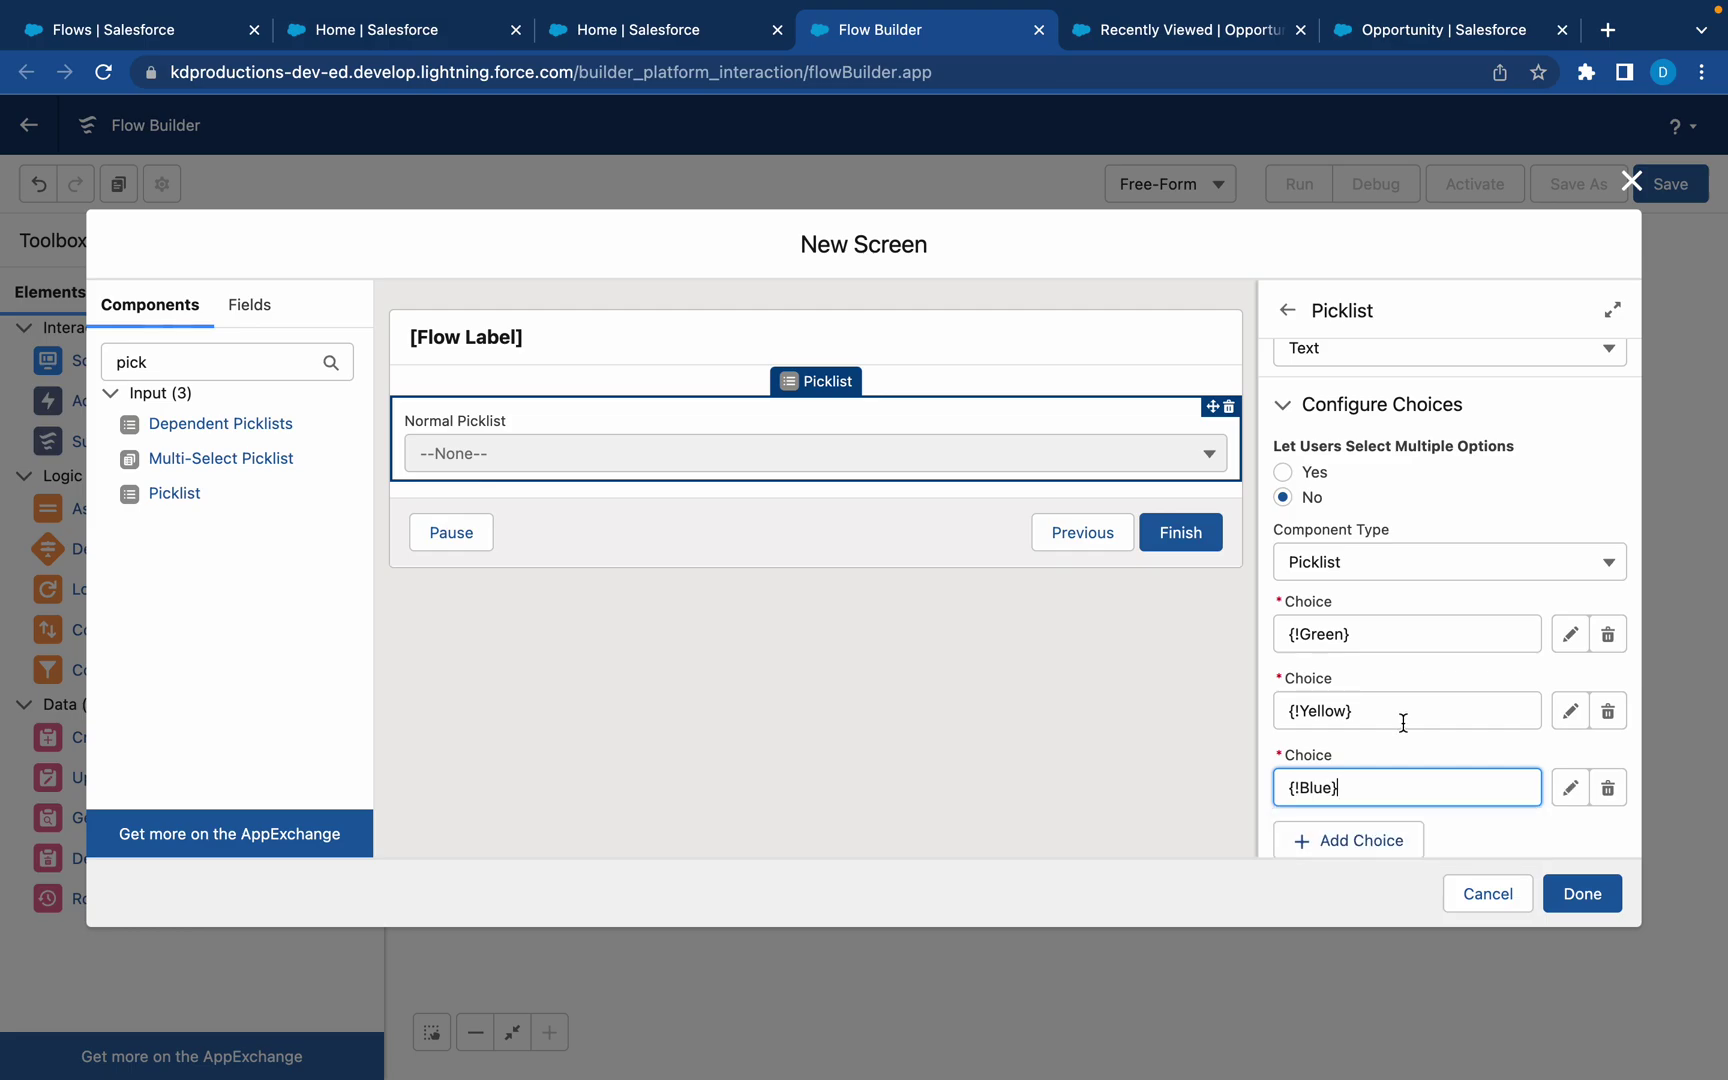
{"action": "scroll", "coordinate": [1403, 722], "scroll_direction": "down", "scroll_amount": 1}
{"action": "scroll", "coordinate": [1531, 644], "scroll_direction": "down", "scroll_amount": 1}
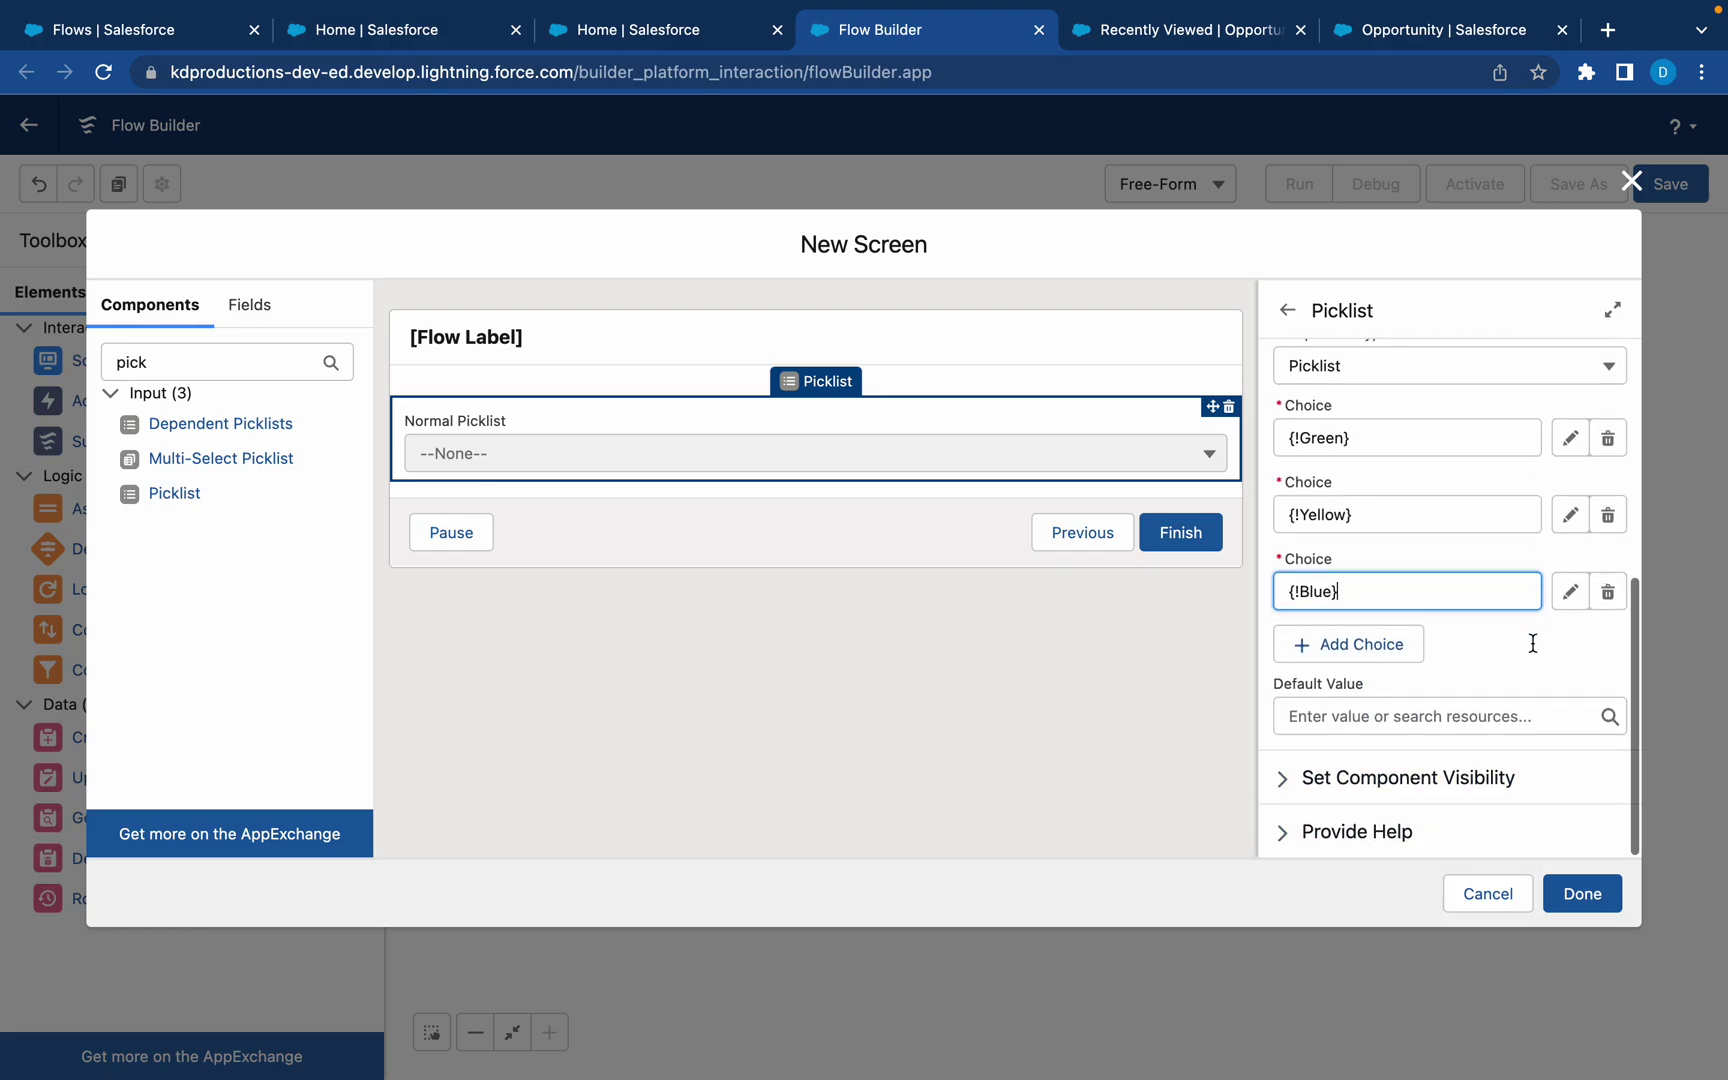
- Finish and reopen the Test screen, then add a Multi-Select Picklist below Normal Picklist
{"action": "left_click", "coordinate": [1580, 893]}
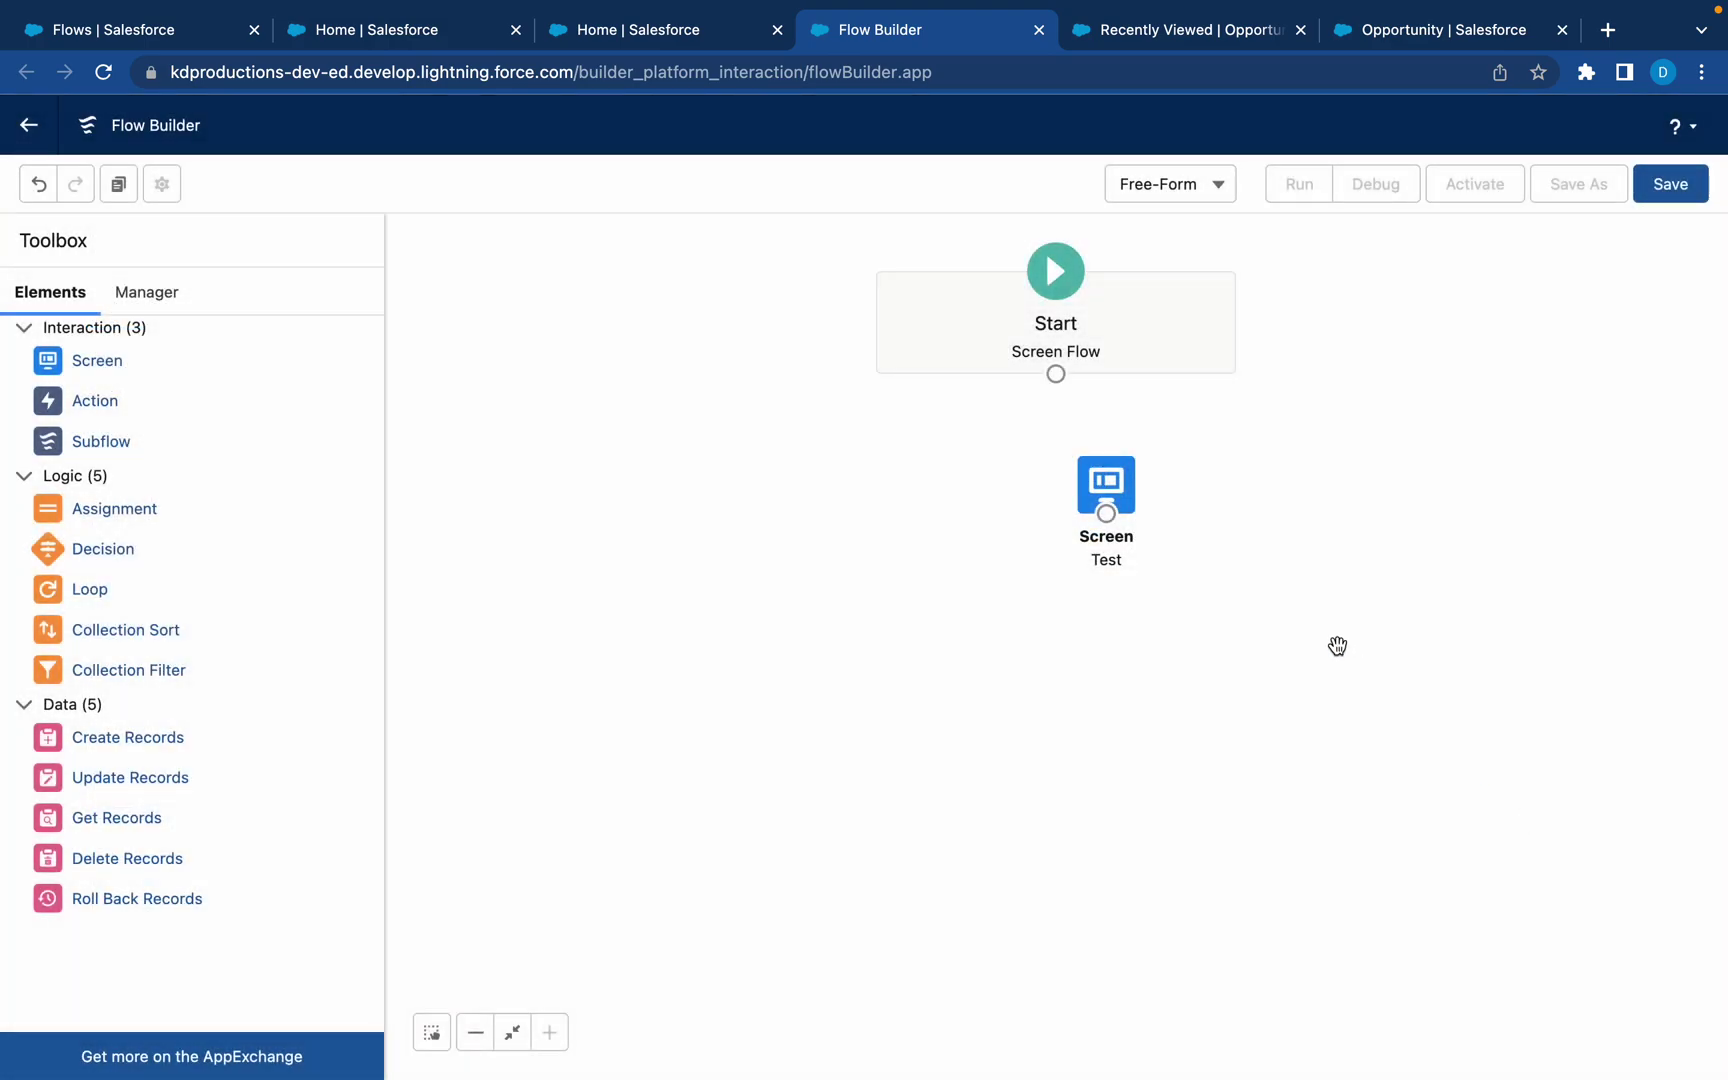
{"action": "double_click", "coordinate": [1118, 504]}
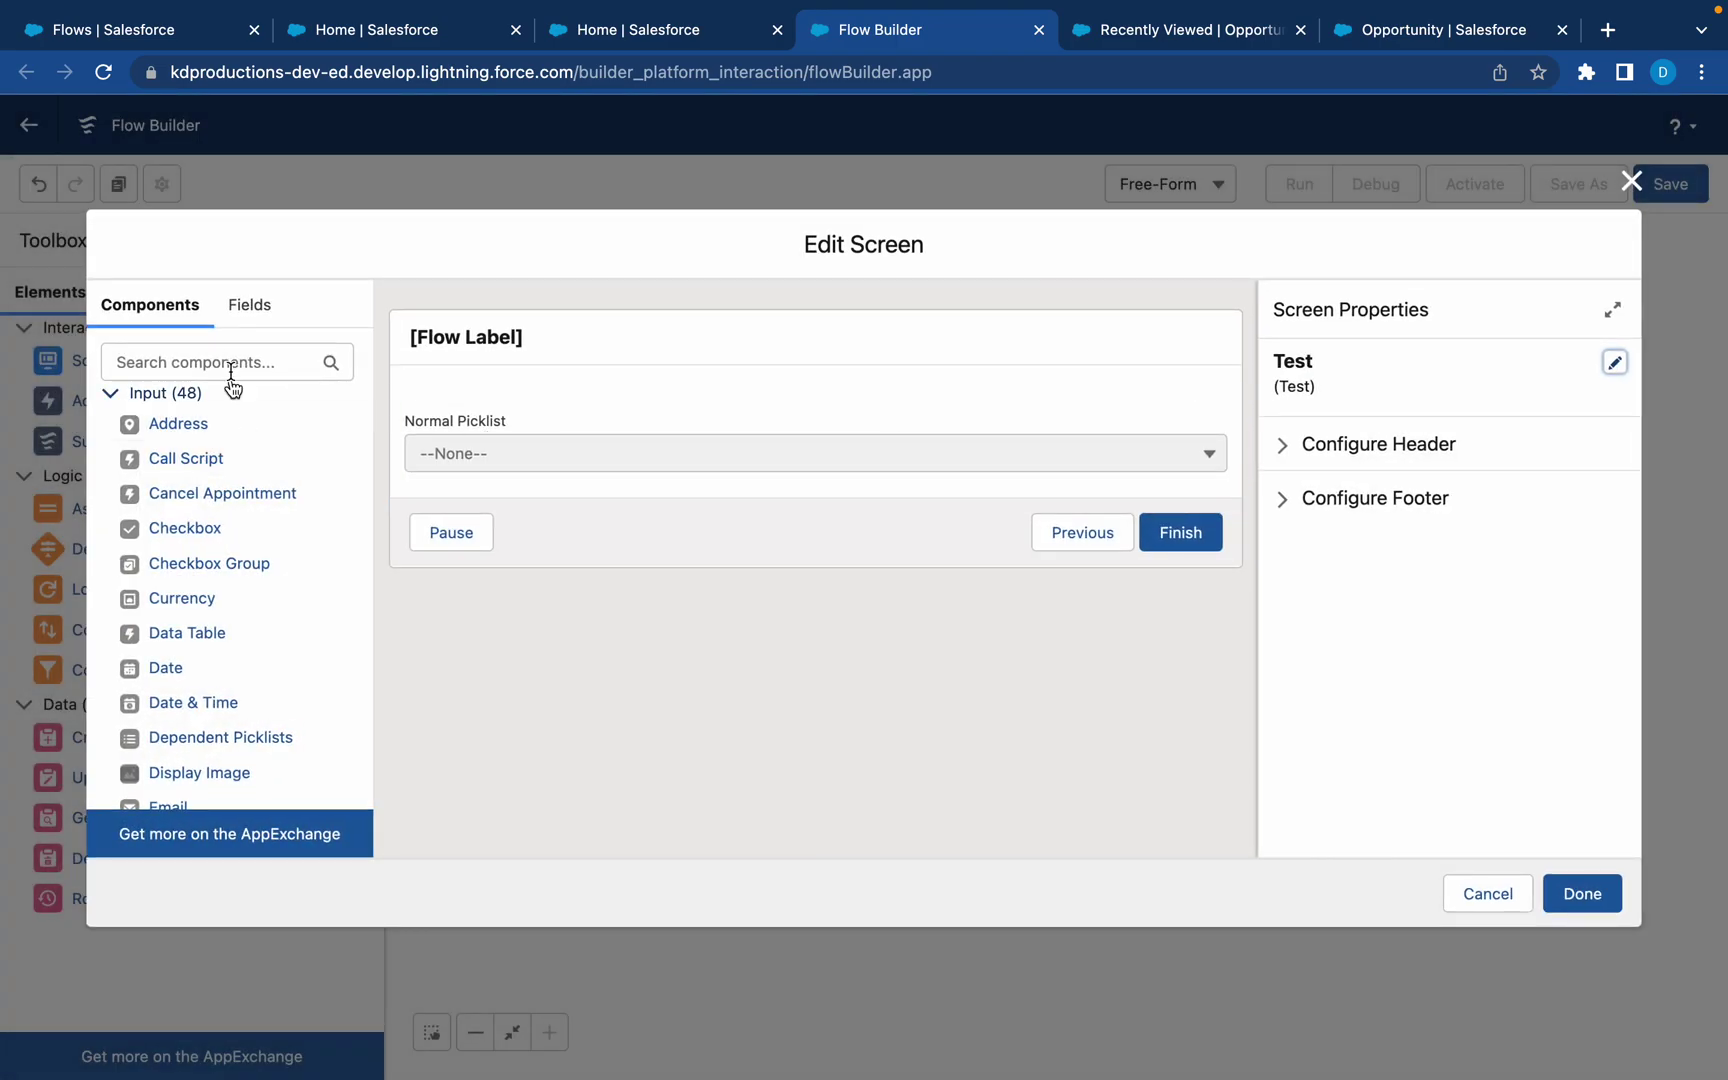
{"action": "left_click", "coordinate": [229, 360]}
{"action": "type", "text": "pick"}
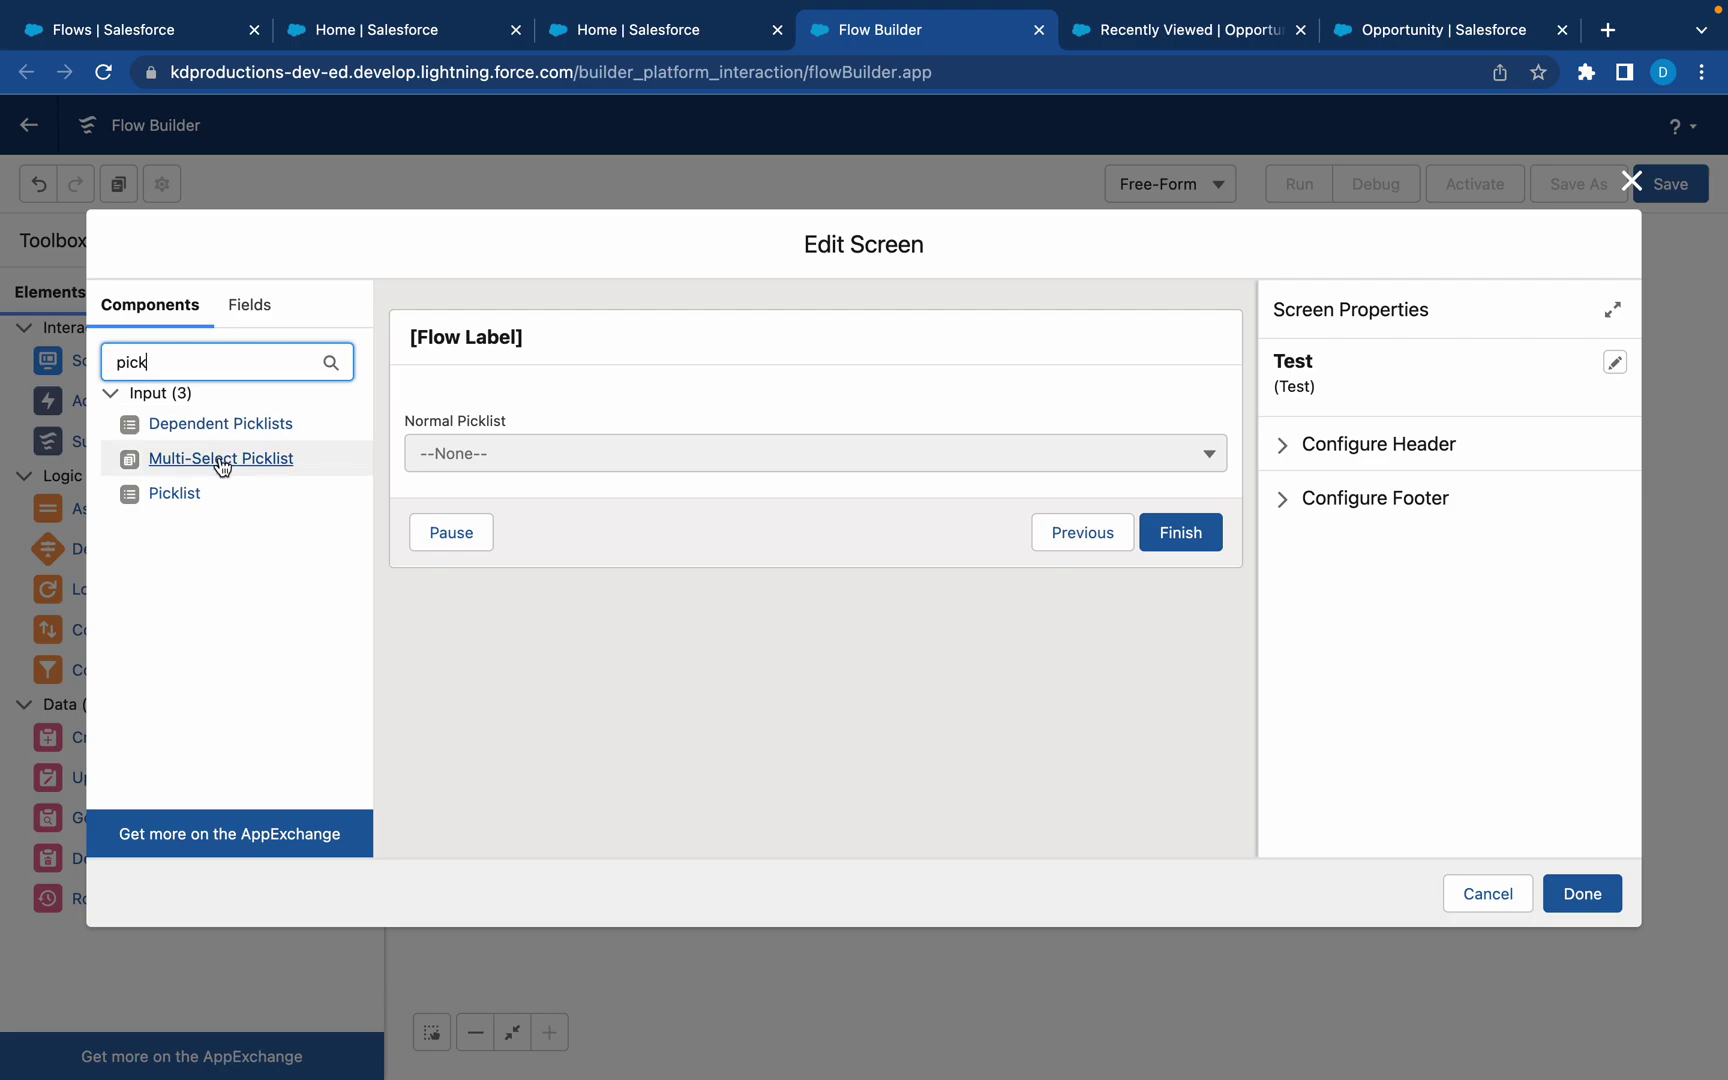
{"action": "left_click_drag", "start_coordinate": [220, 459], "coordinate": [466, 472]}
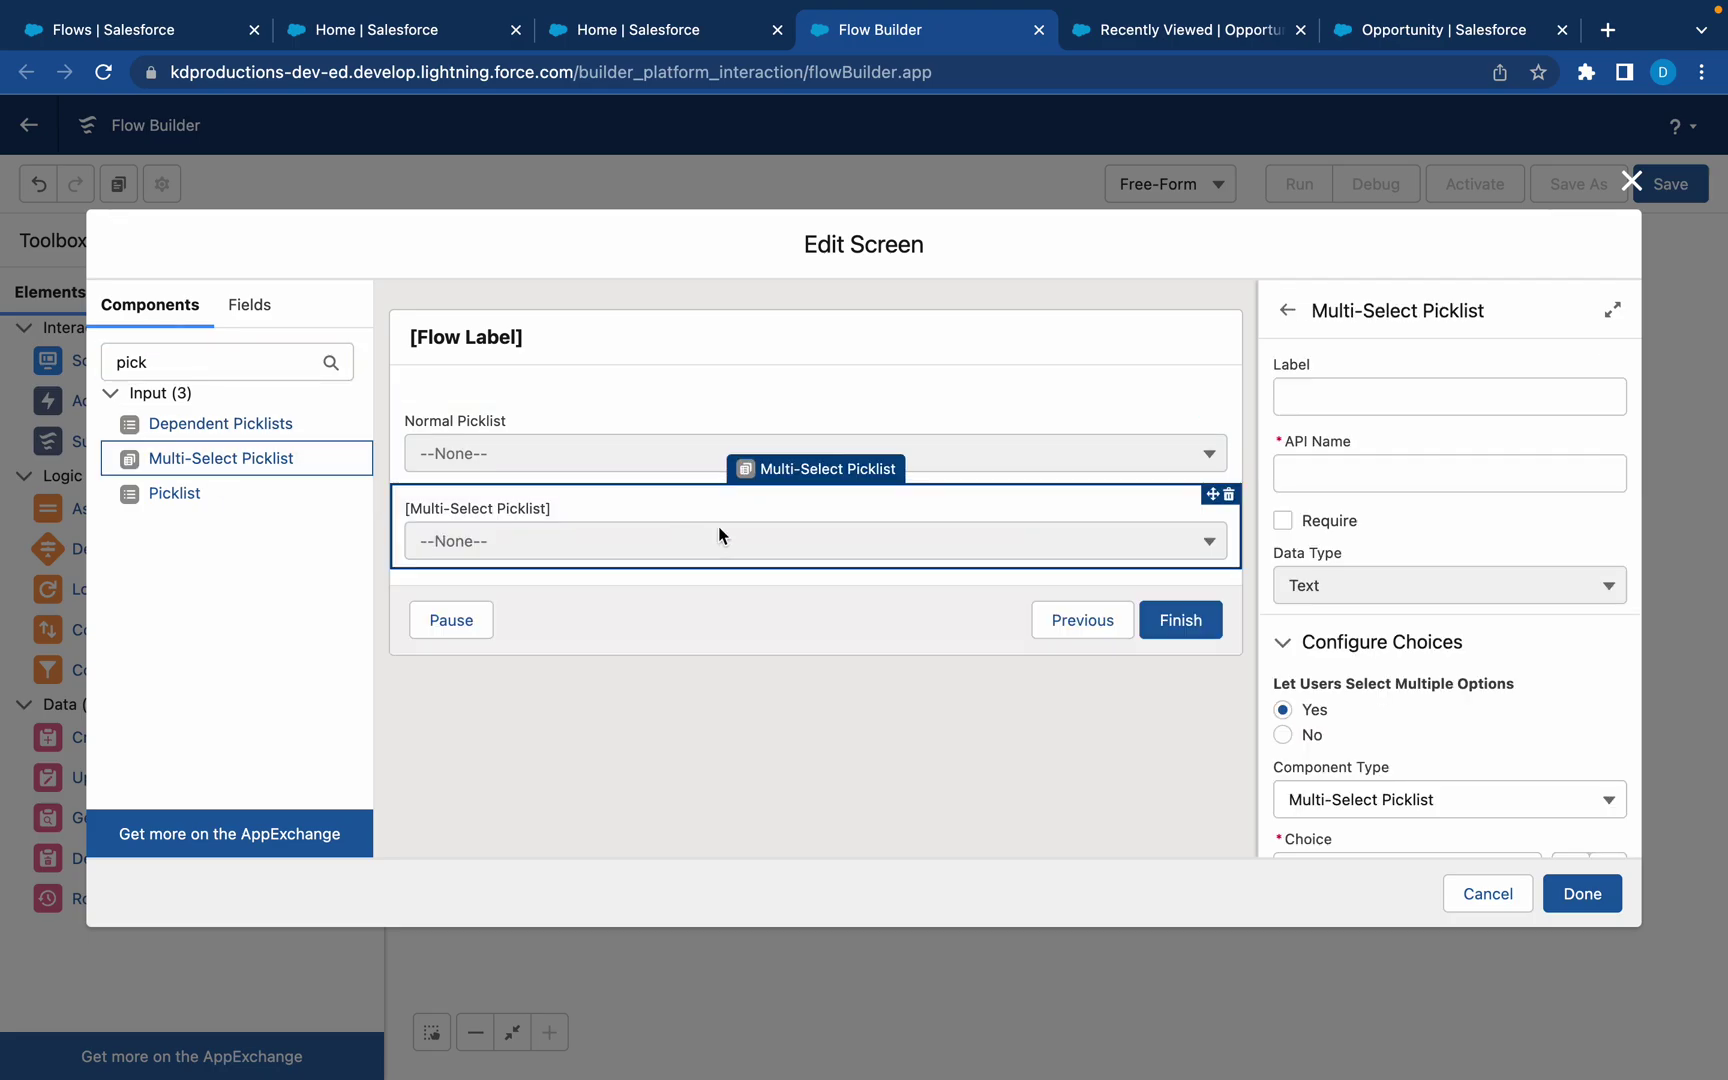
- Label the multi-select picklist 'Multi - Select Picklist' and bring up its choice list
{"action": "left_click", "coordinate": [1381, 385]}
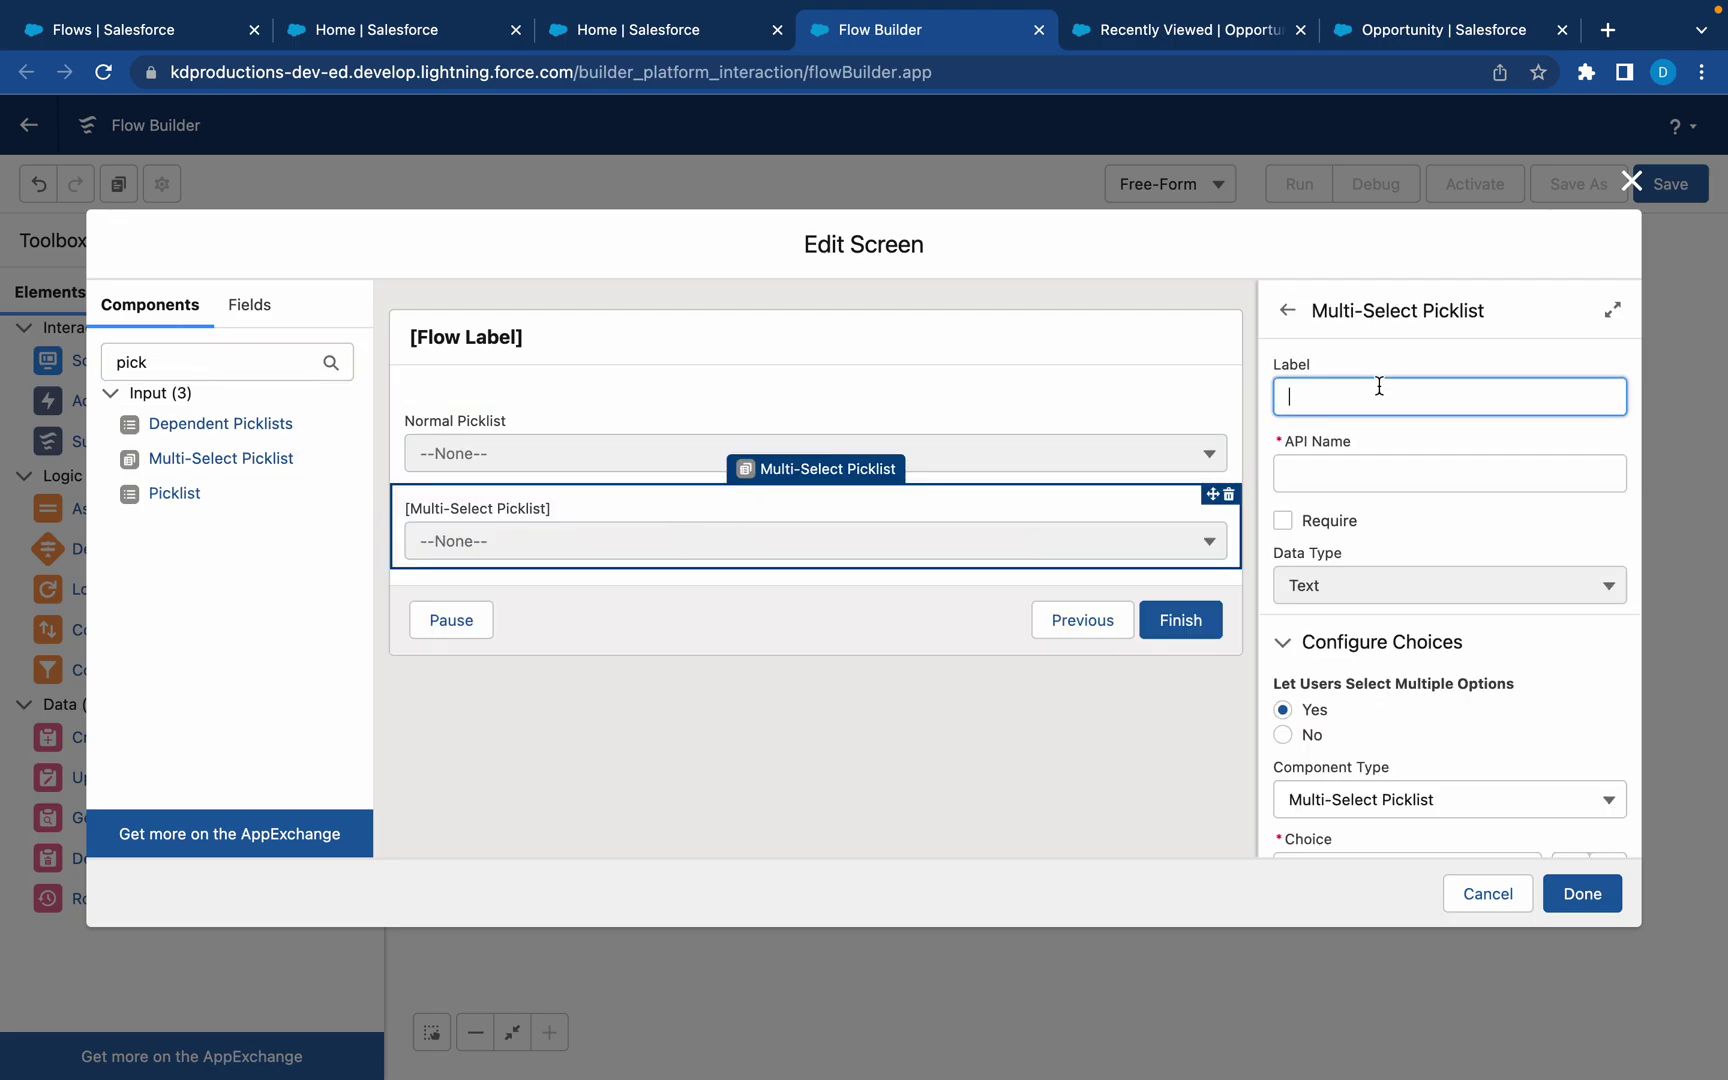
{"action": "type", "text": "Mu"}
{"action": "type", "text": "lti - Selevt"}
{"action": "type", "text": " P{i"}
{"action": "type", "text": "icklist"}
{"action": "left_click", "coordinate": [1457, 476]}
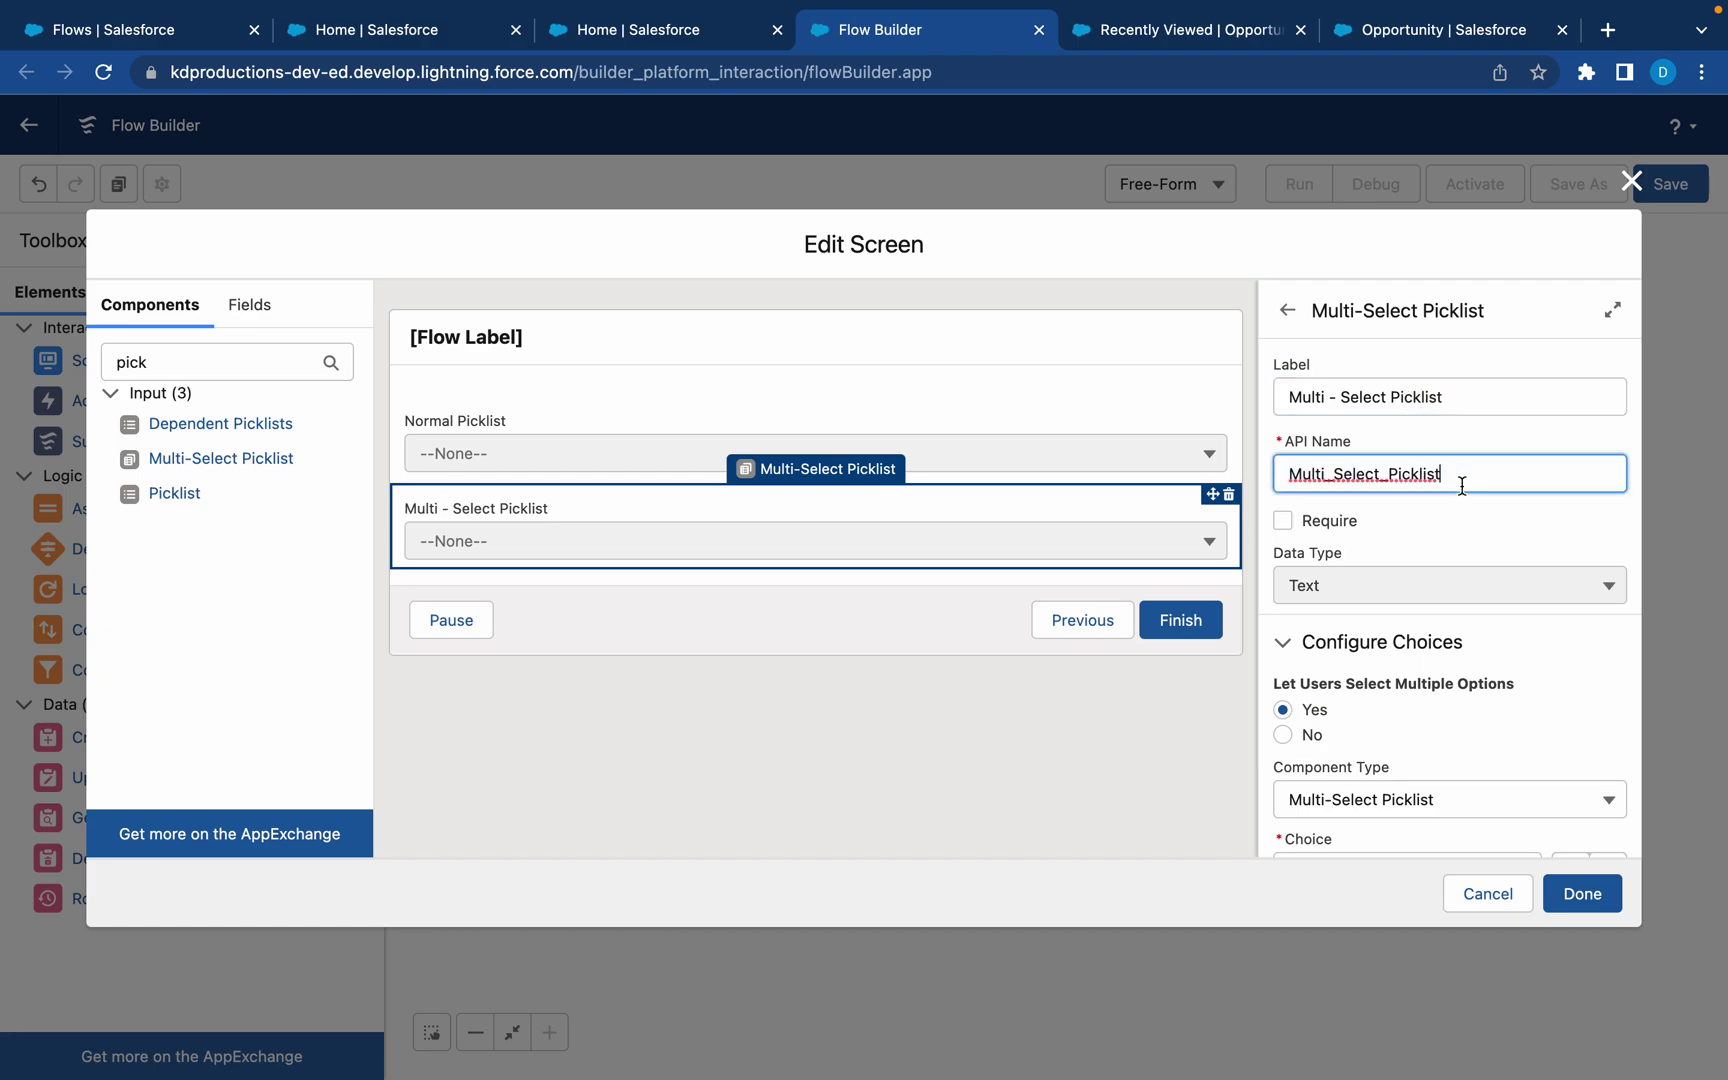
{"action": "scroll", "coordinate": [1436, 576], "scroll_direction": "down", "scroll_amount": 1}
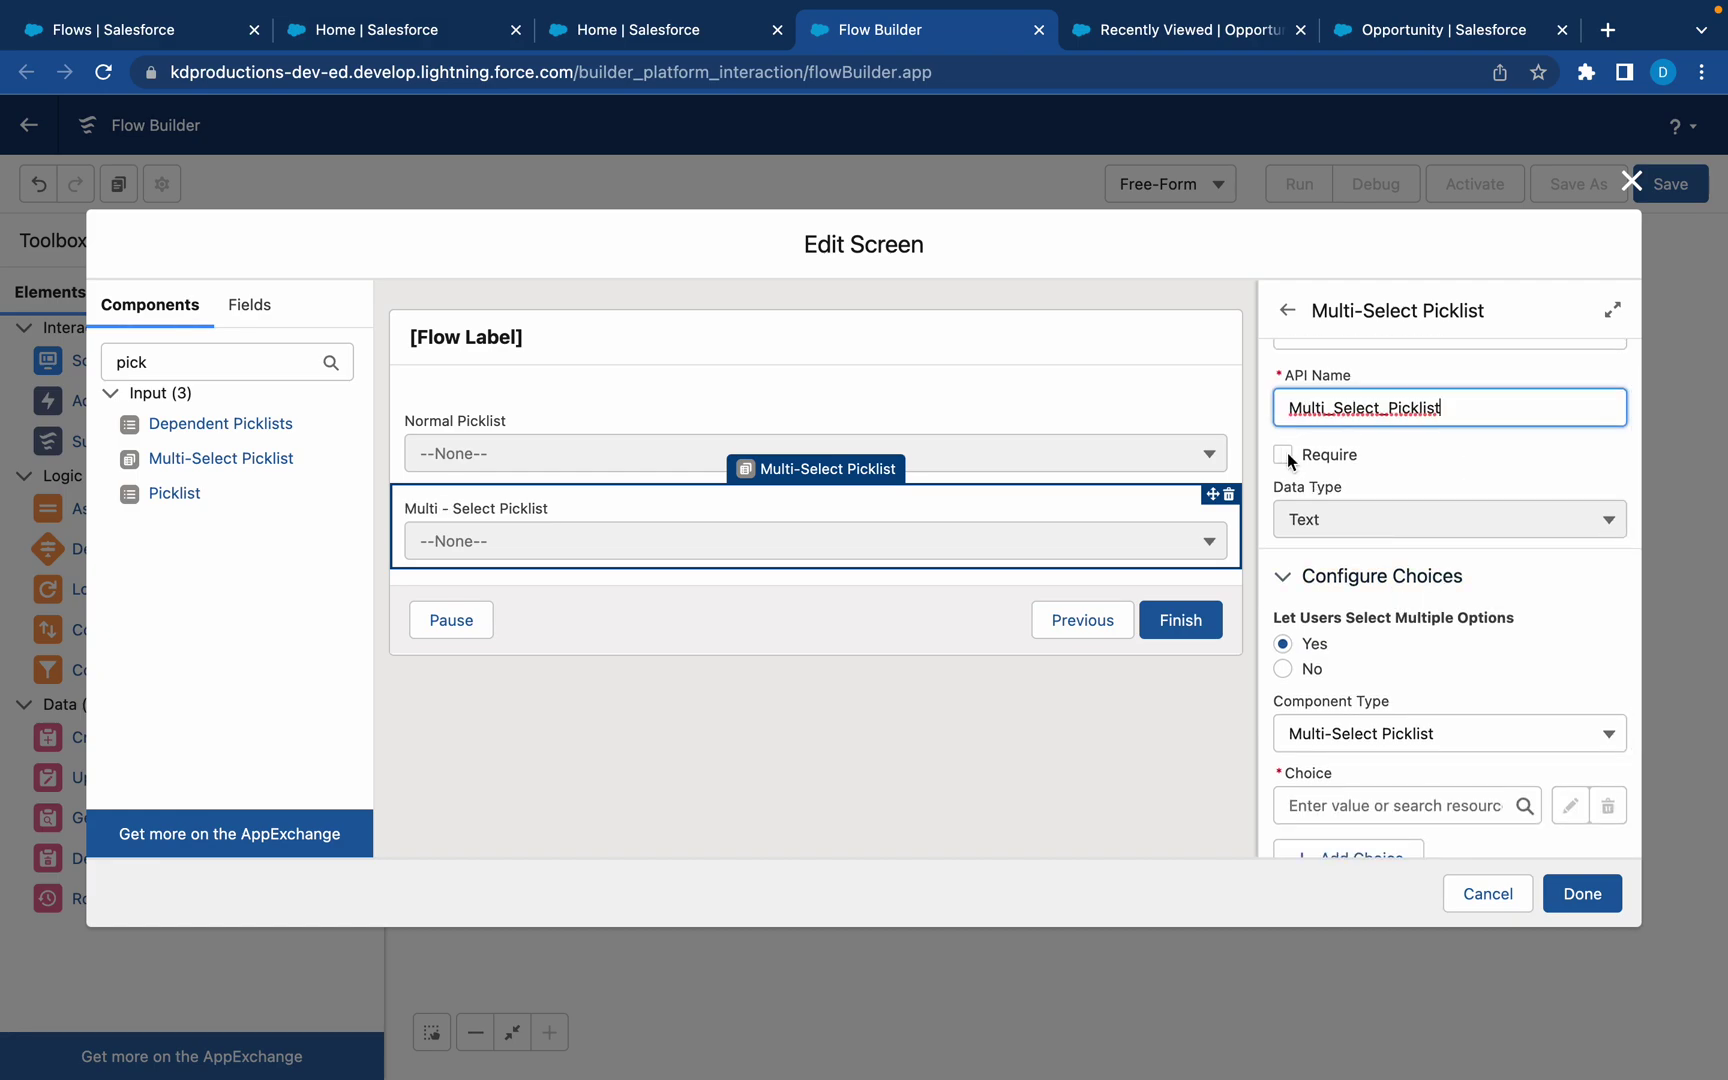
{"action": "scroll", "coordinate": [1539, 493], "scroll_direction": "down", "scroll_amount": 2}
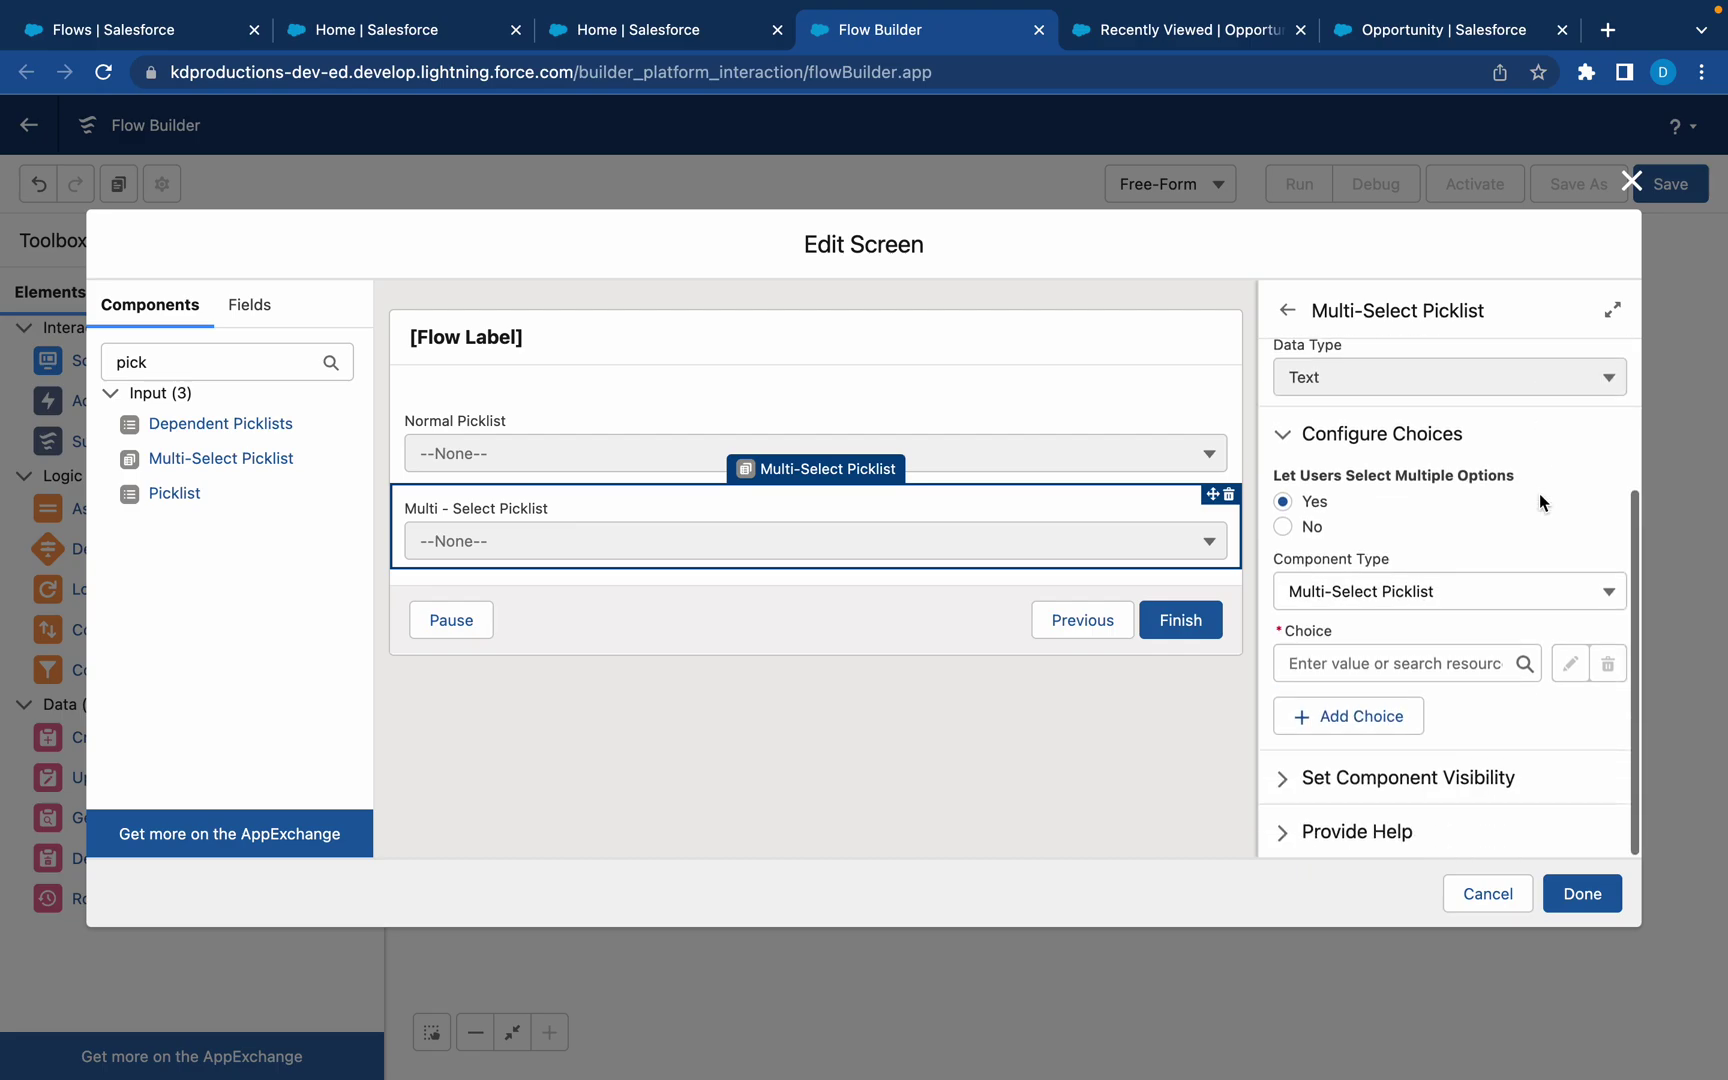
{"action": "left_click", "coordinate": [1419, 663]}
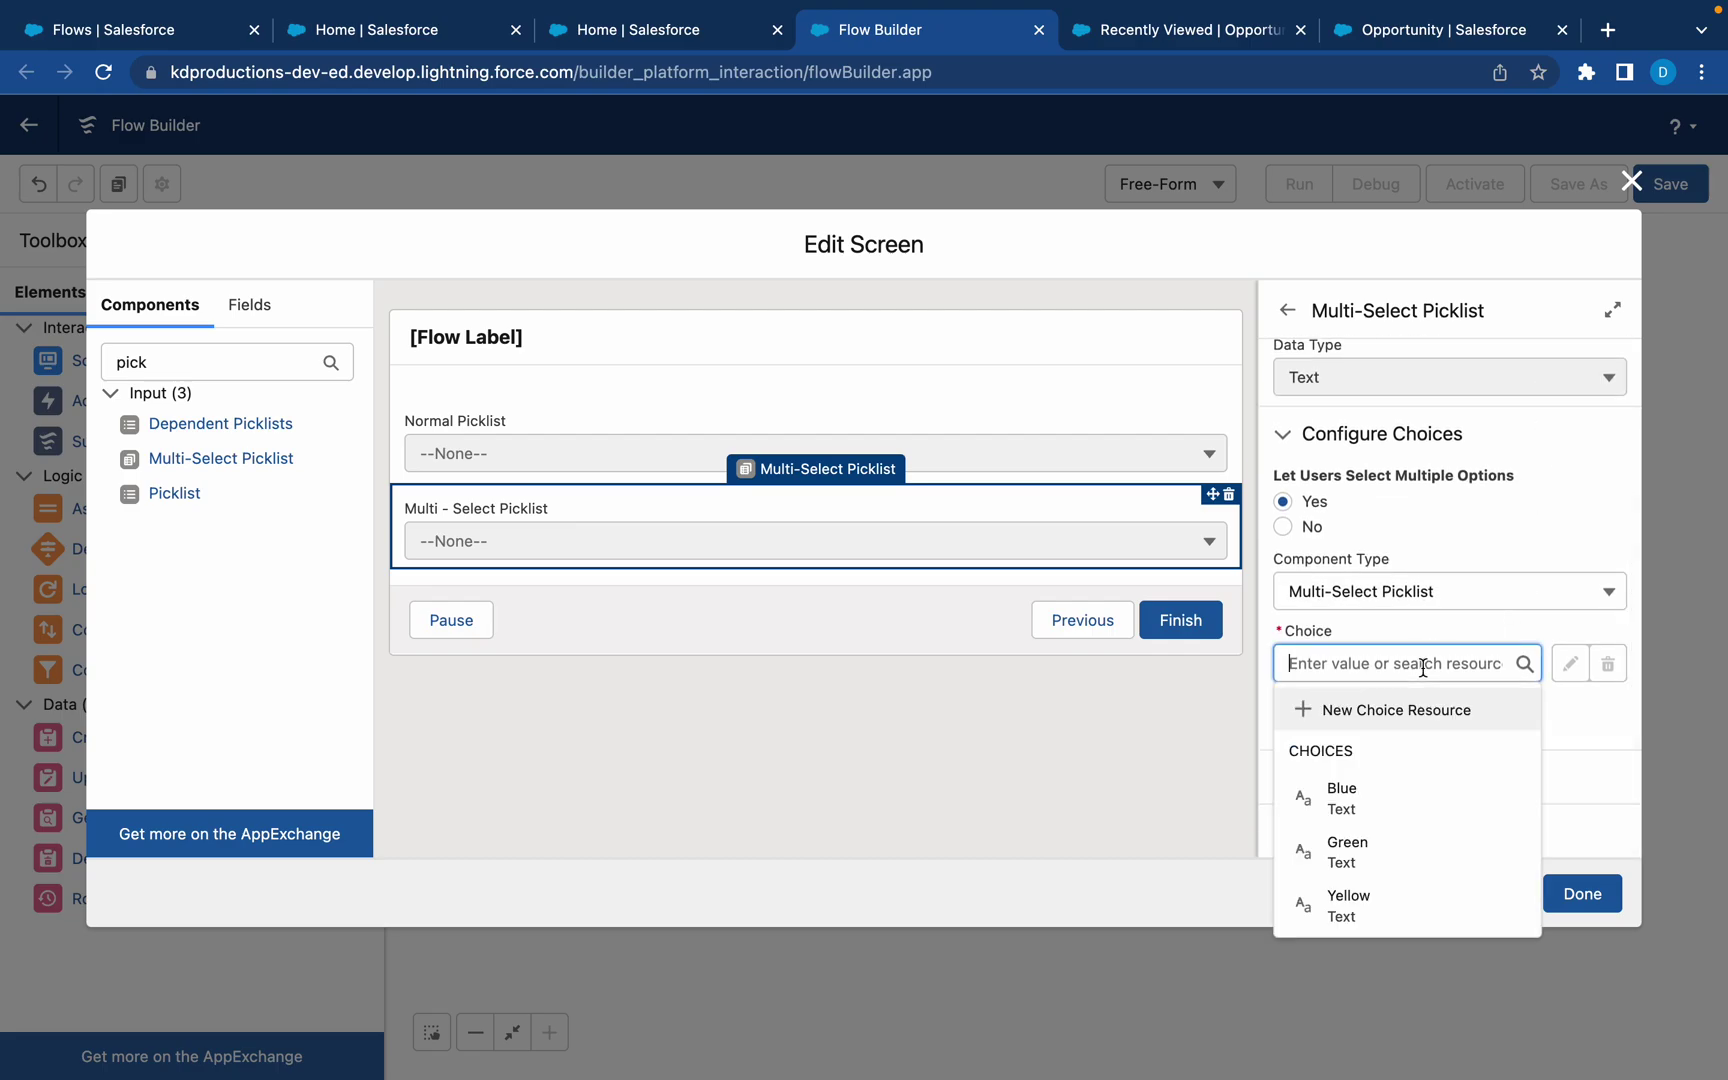
- Set Blue, Green and Yellow as the multi-select choices, finish the screen, and view the Manager
{"action": "left_click", "coordinate": [1414, 797]}
{"action": "left_click", "coordinate": [1370, 714]}
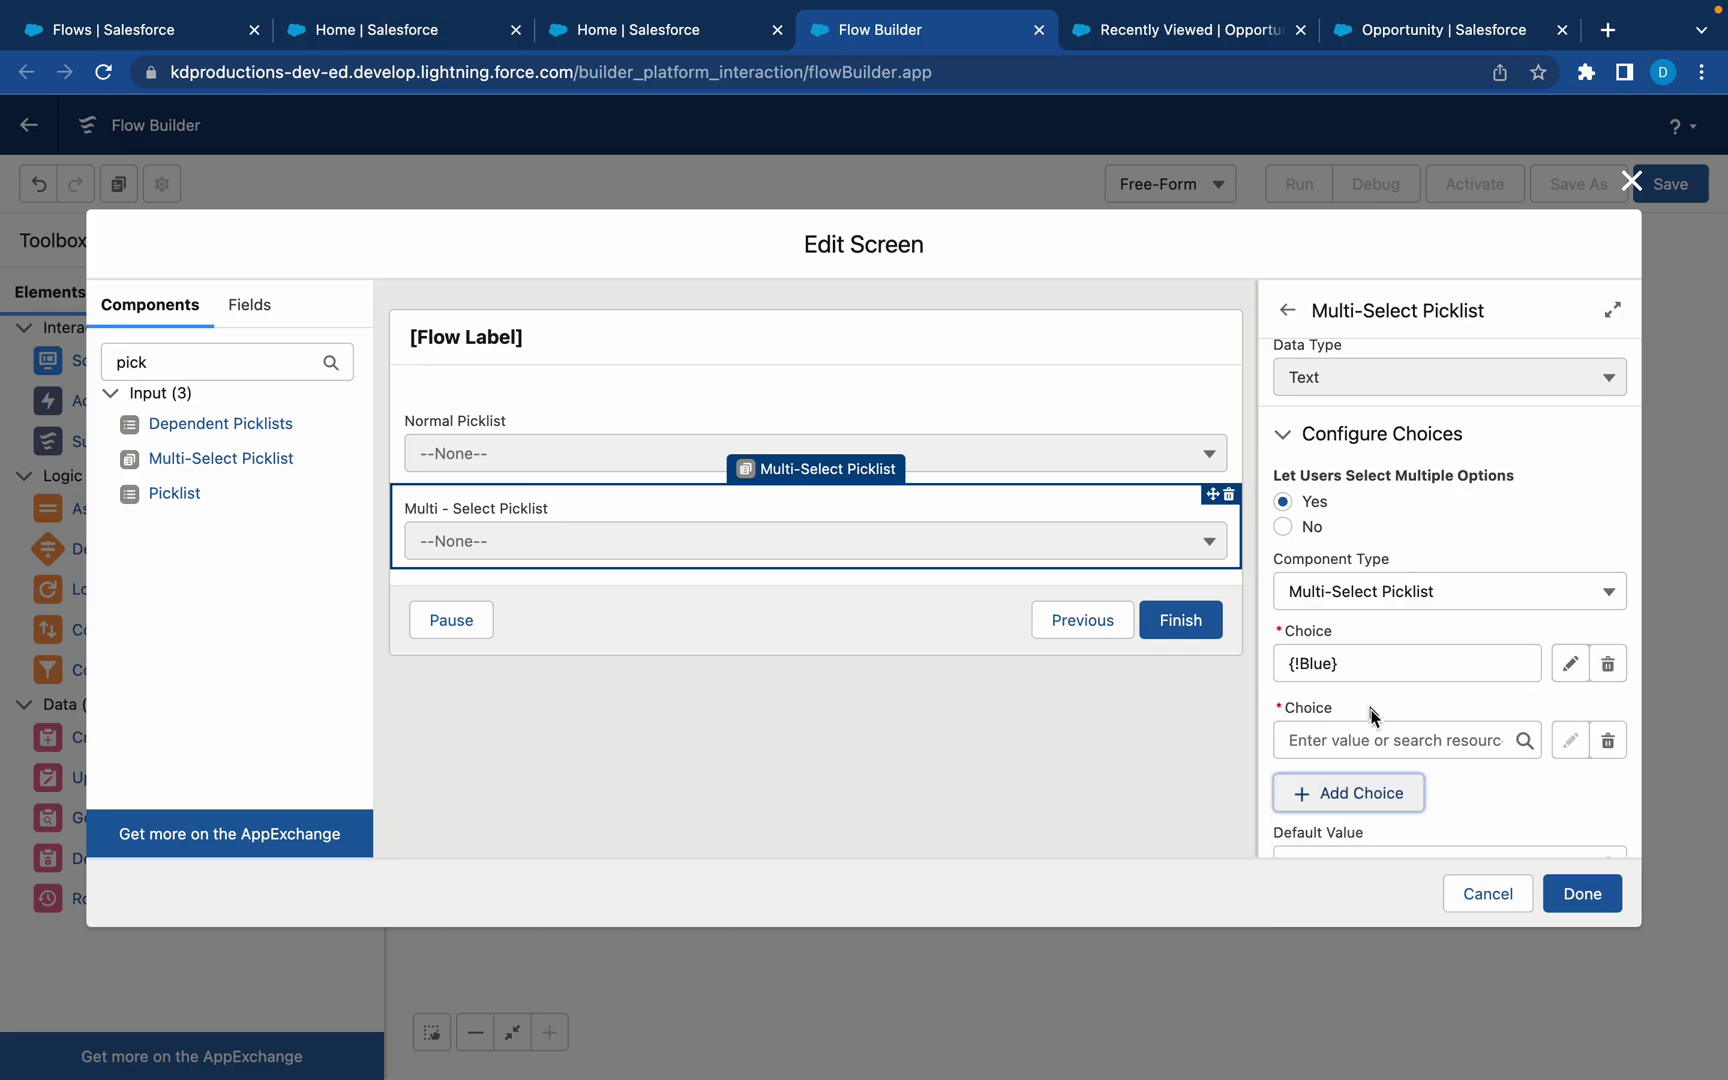
{"action": "left_click", "coordinate": [1395, 743]}
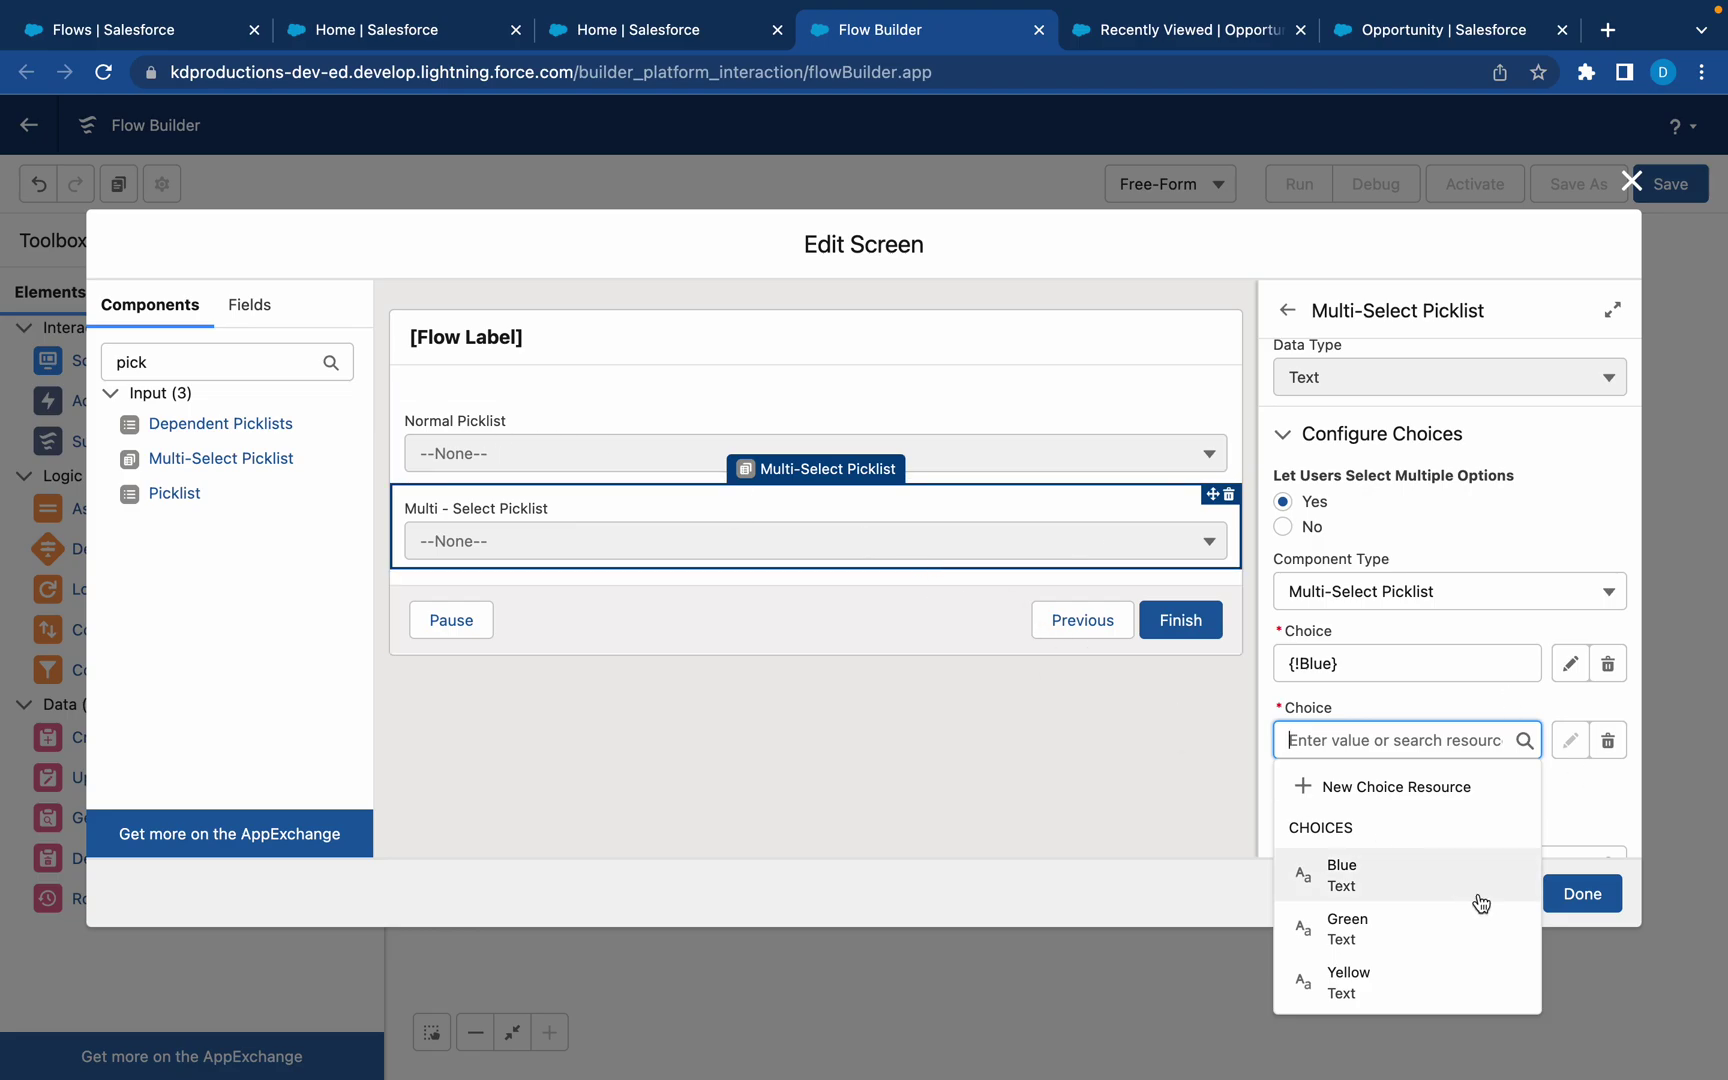
{"action": "left_click", "coordinate": [1401, 925]}
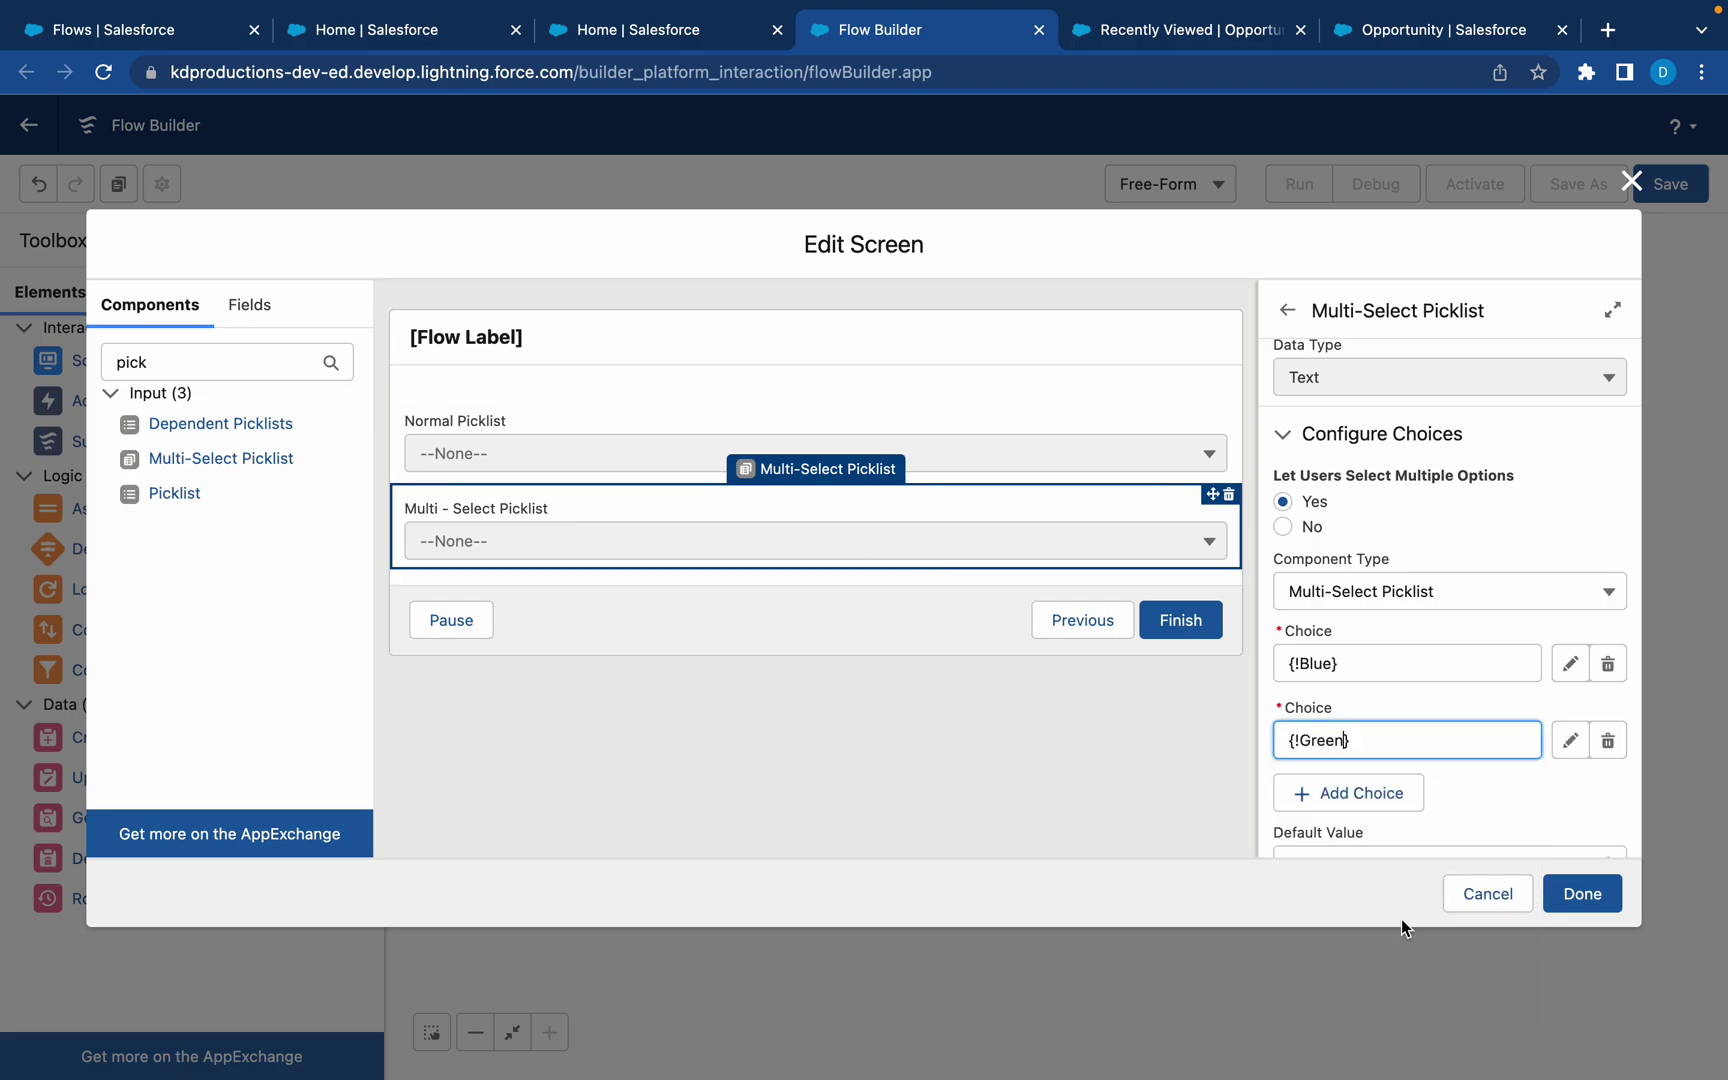
{"action": "left_click", "coordinate": [1331, 794]}
{"action": "scroll", "coordinate": [1365, 800], "scroll_direction": "down", "scroll_amount": 1}
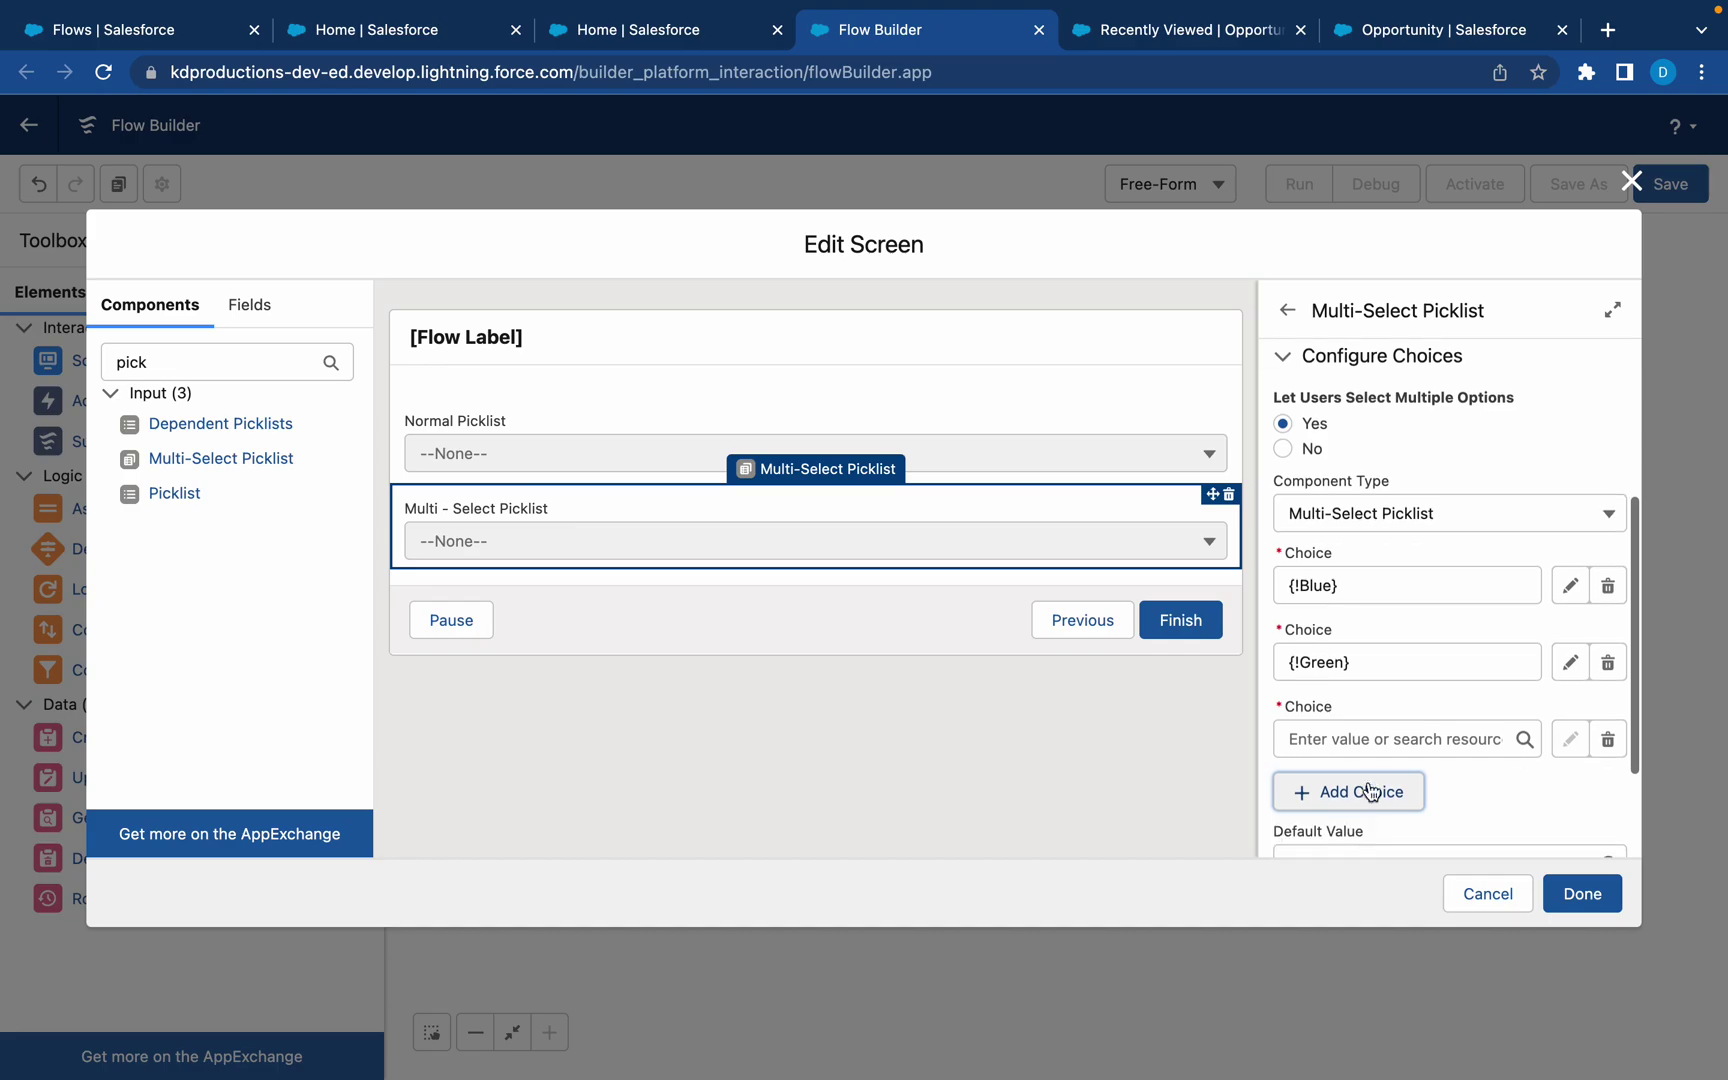
{"action": "left_click", "coordinate": [1300, 739]}
{"action": "left_click", "coordinate": [1360, 970]}
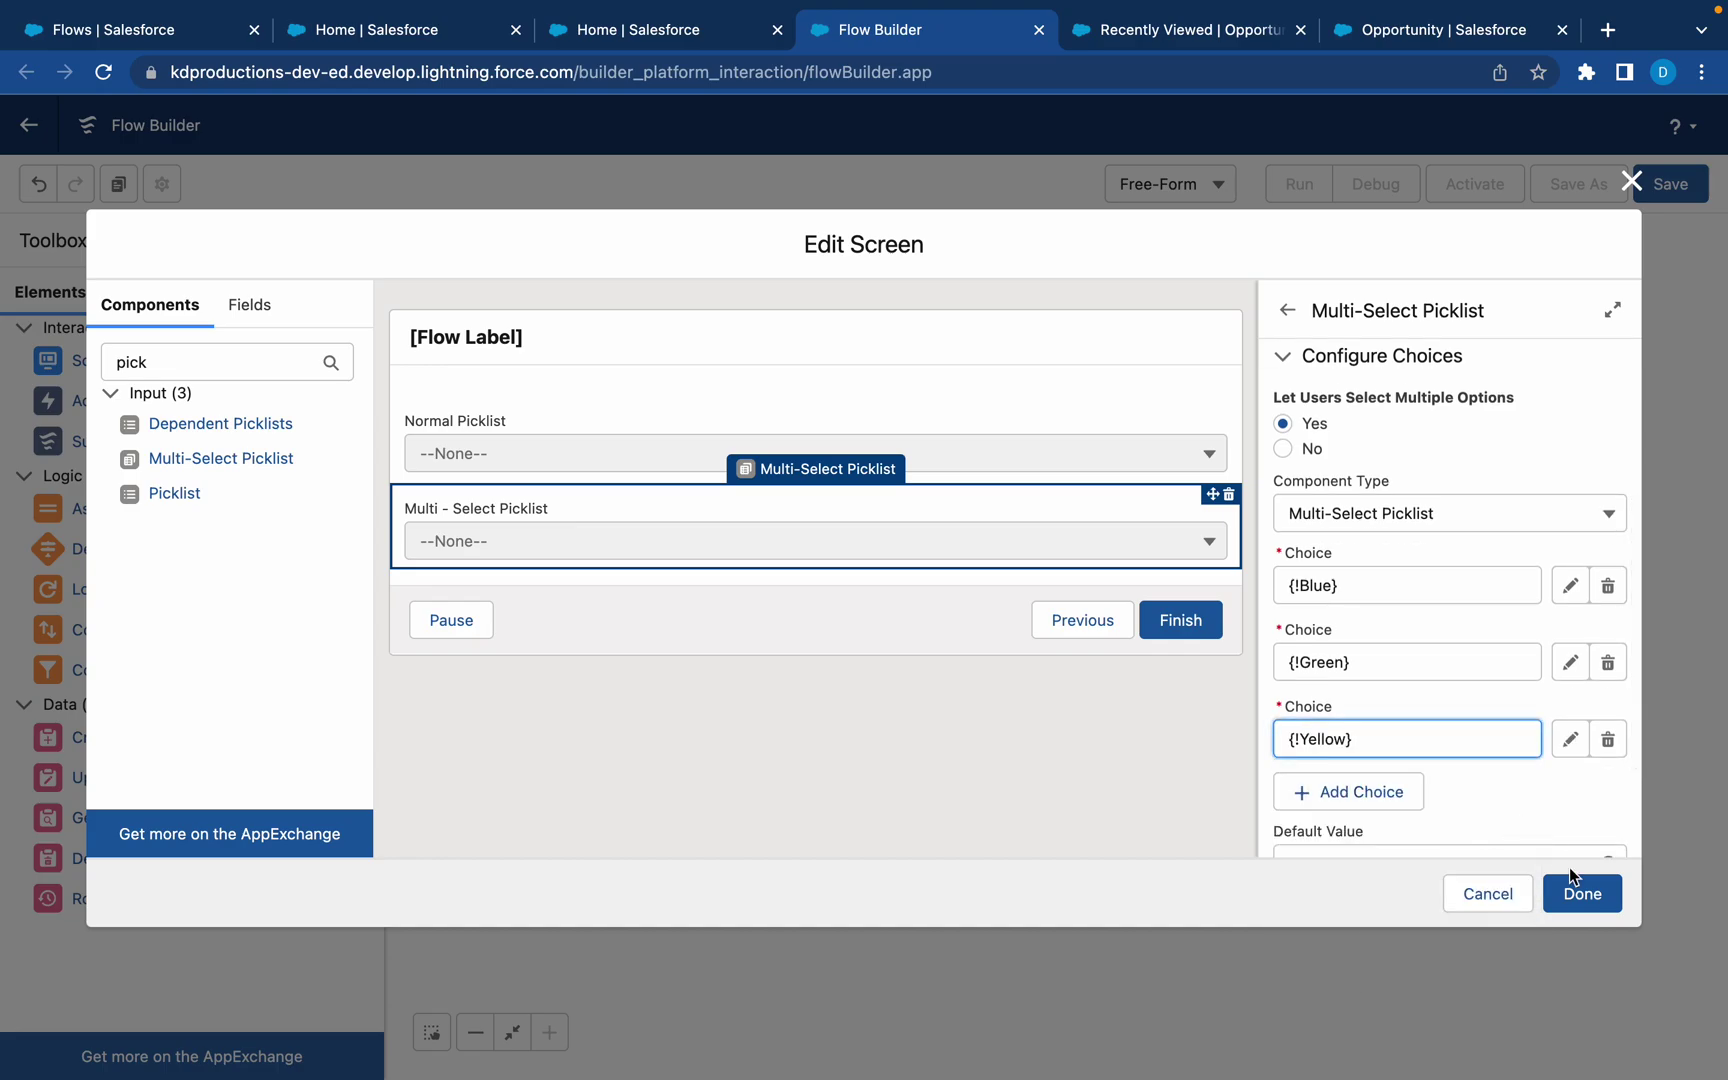
{"action": "left_click", "coordinate": [1582, 893]}
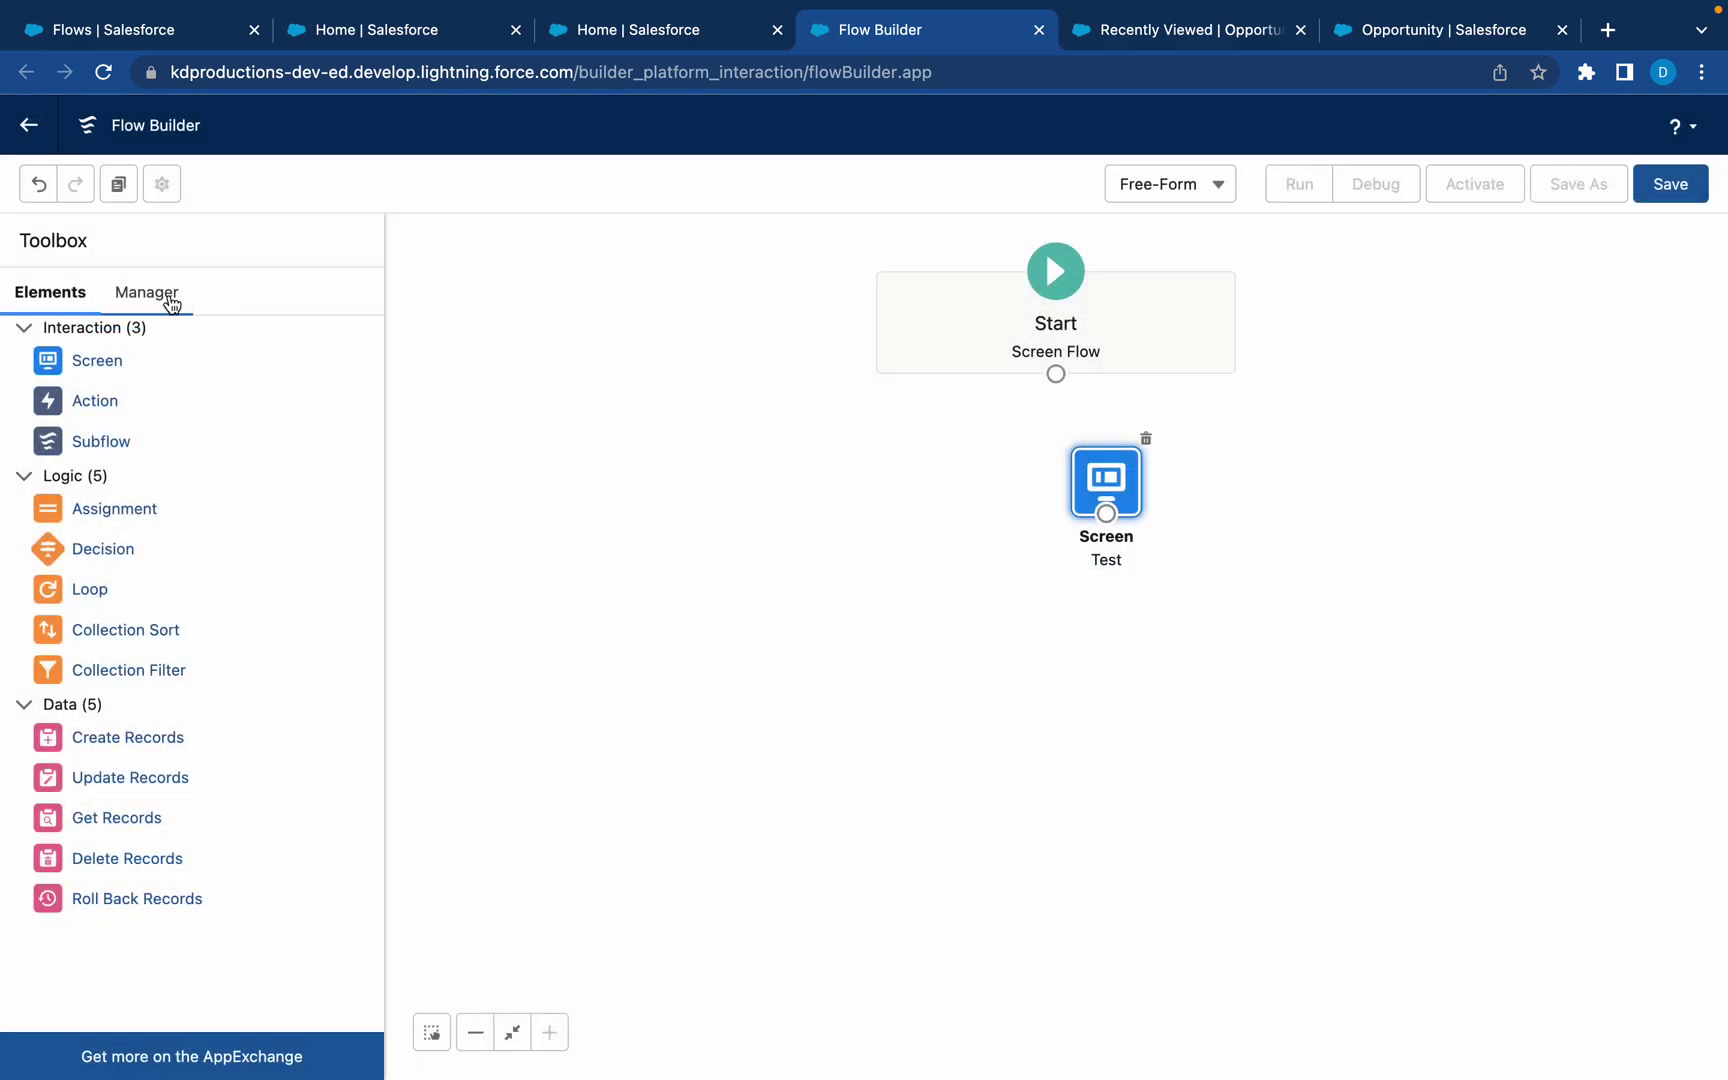
{"action": "left_click", "coordinate": [171, 302]}
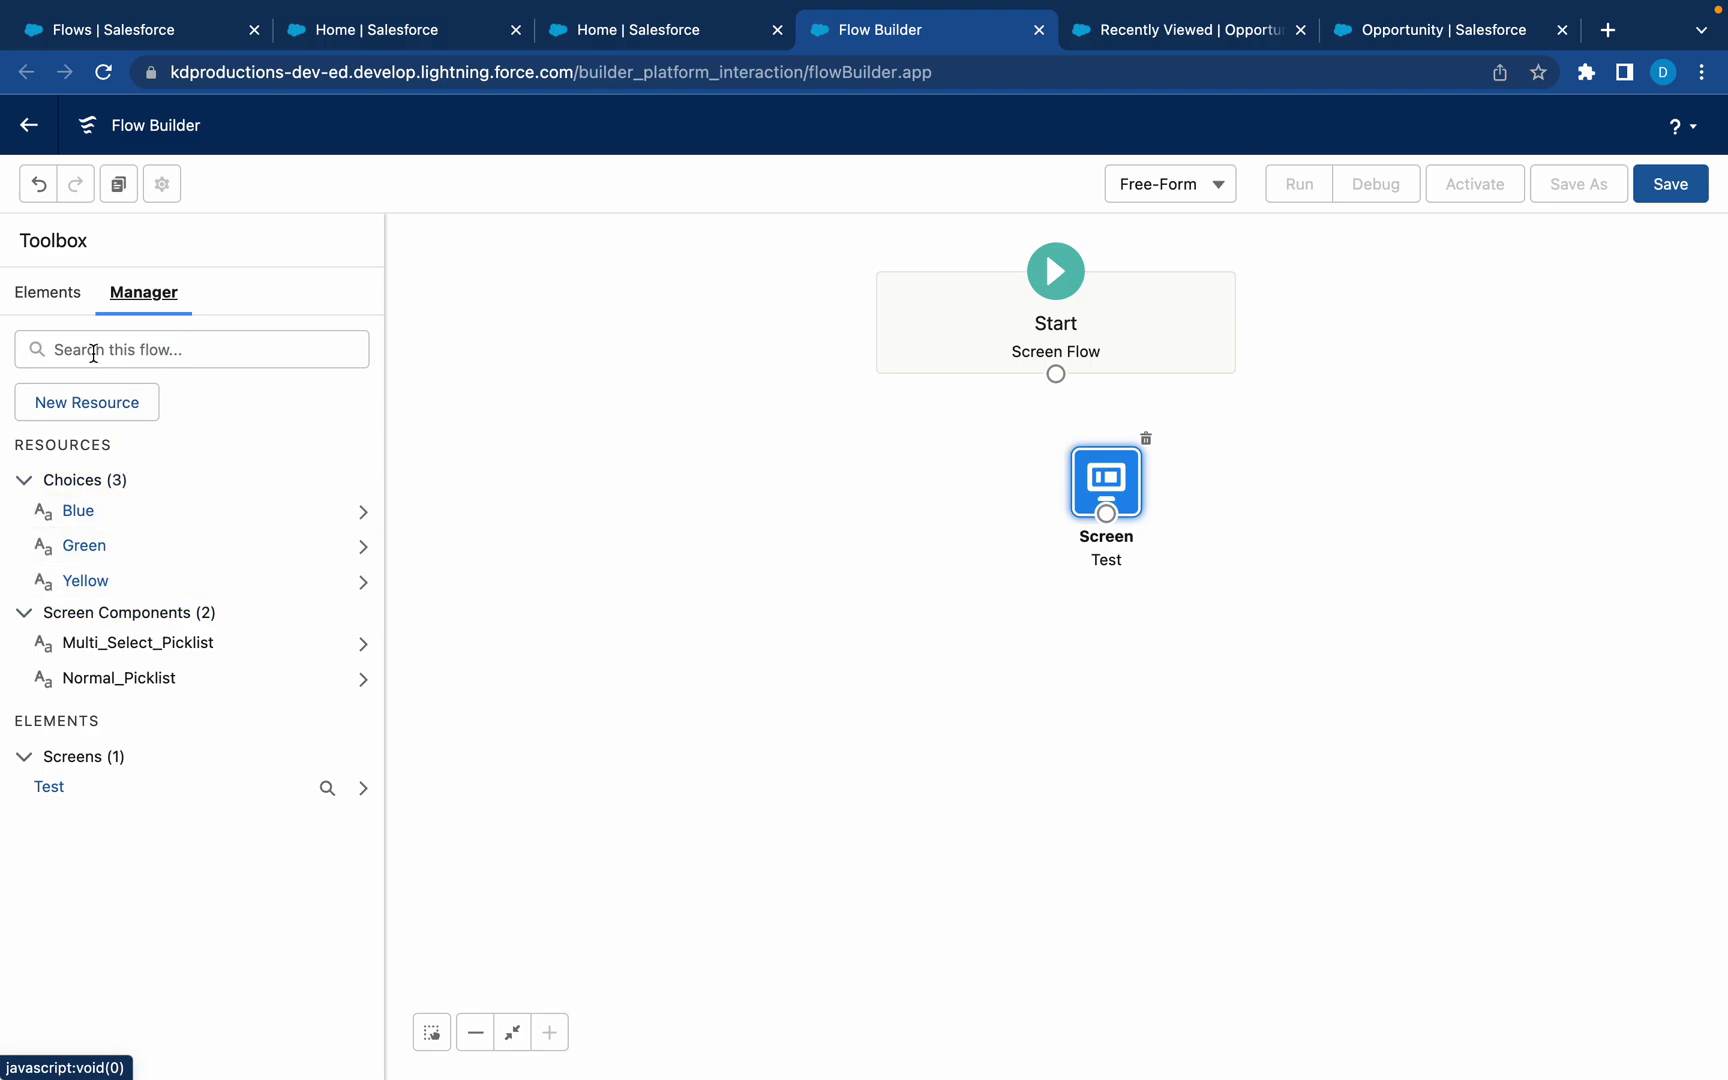
- Connect Start to the Test screen and review both picklists' settings
{"action": "left_click", "coordinate": [57, 305]}
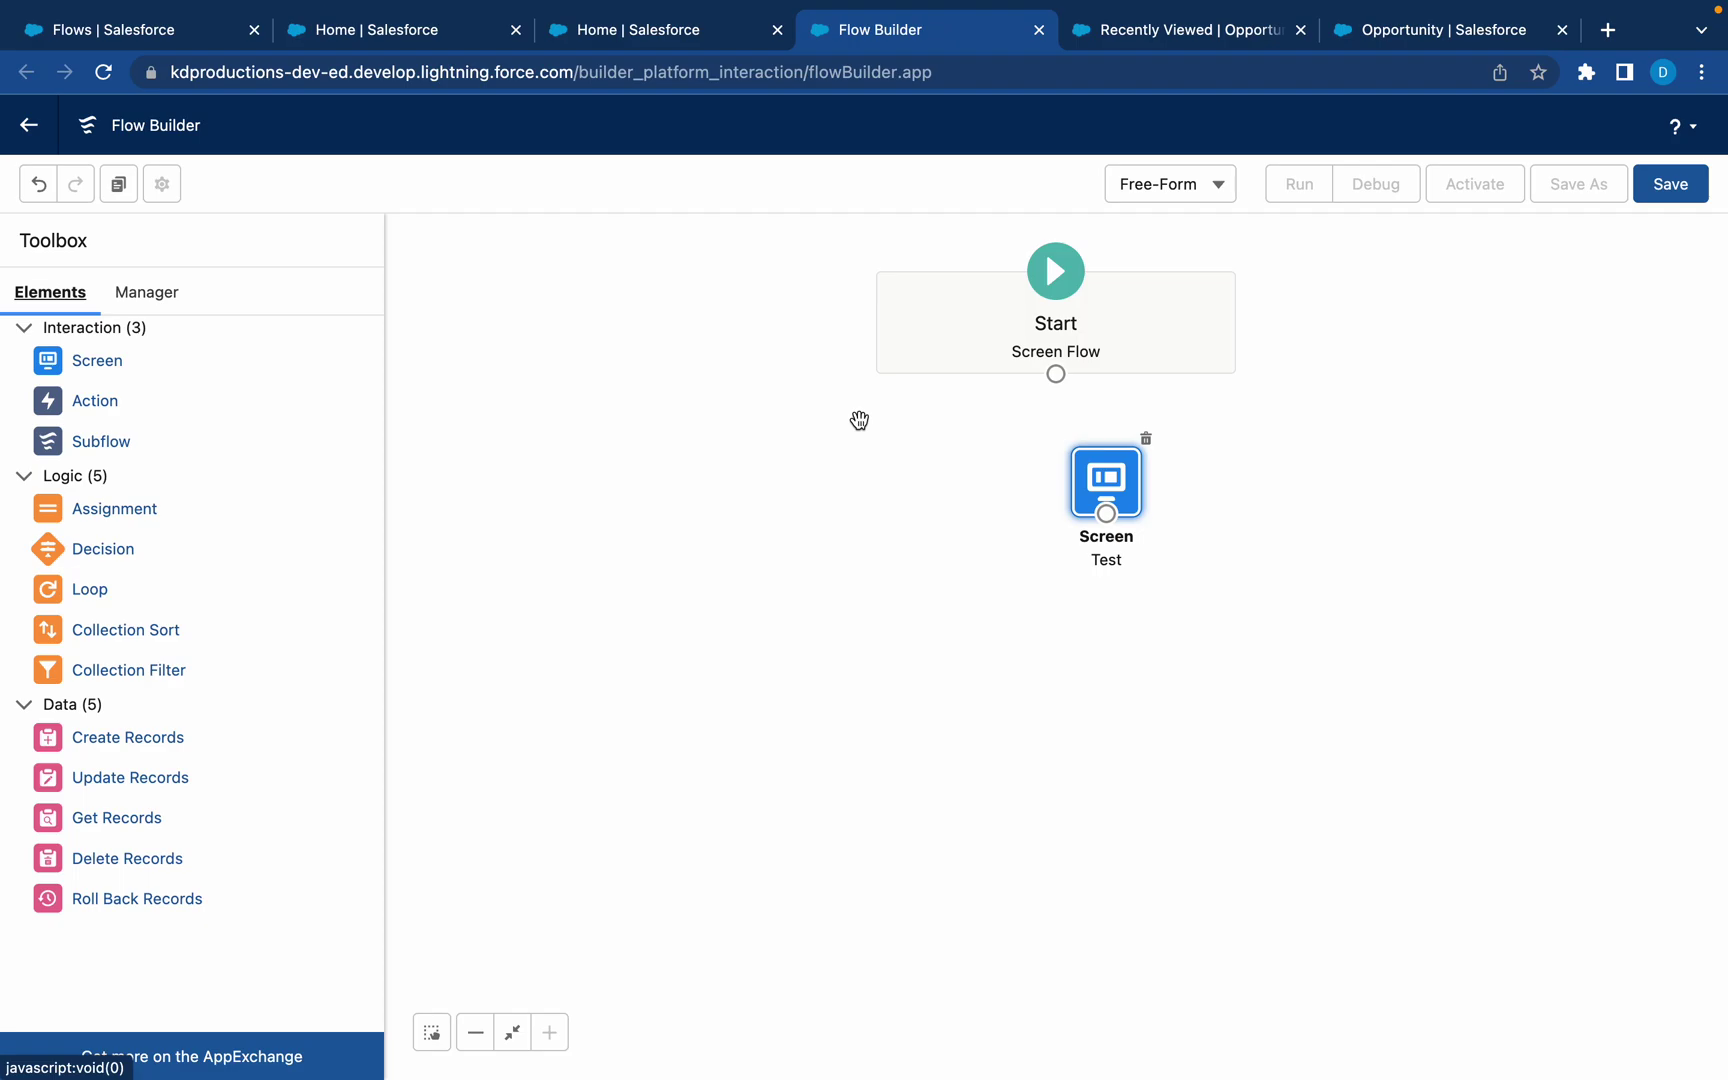
{"action": "left_click_drag", "start_coordinate": [1057, 386], "coordinate": [1106, 490]}
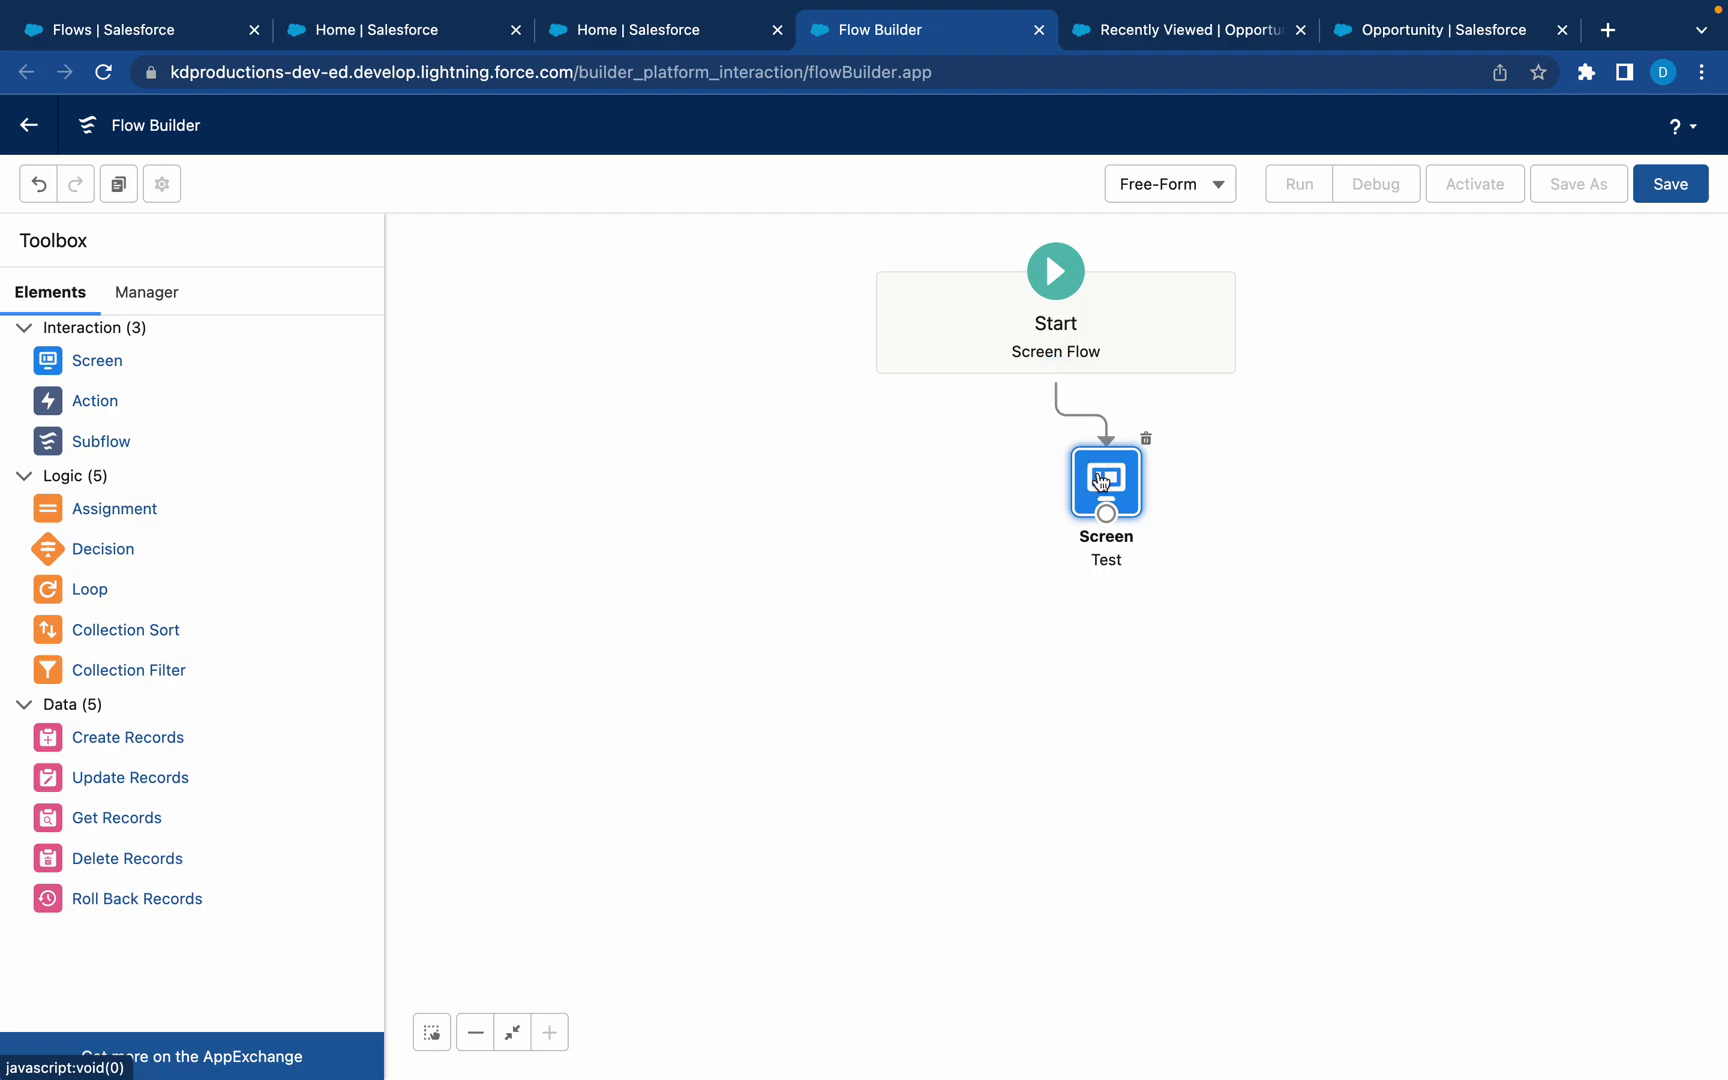
{"action": "double_click", "coordinate": [1125, 498]}
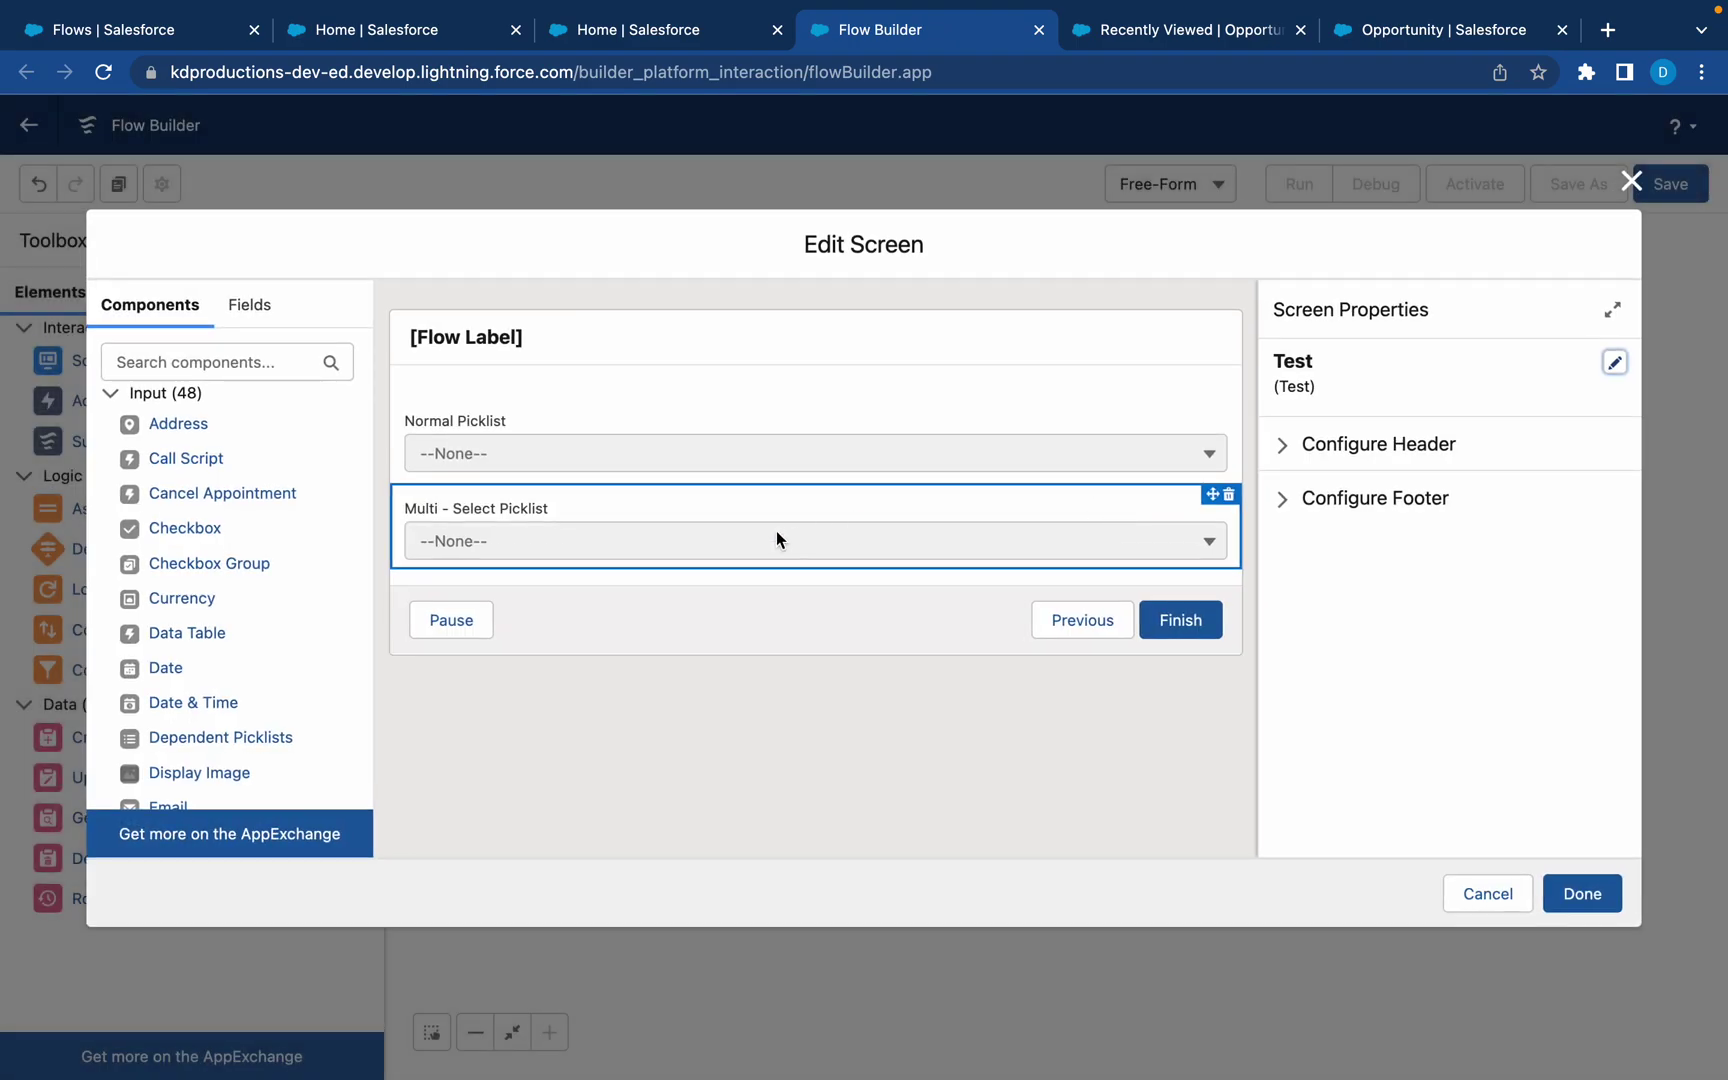
{"action": "left_click", "coordinate": [883, 474]}
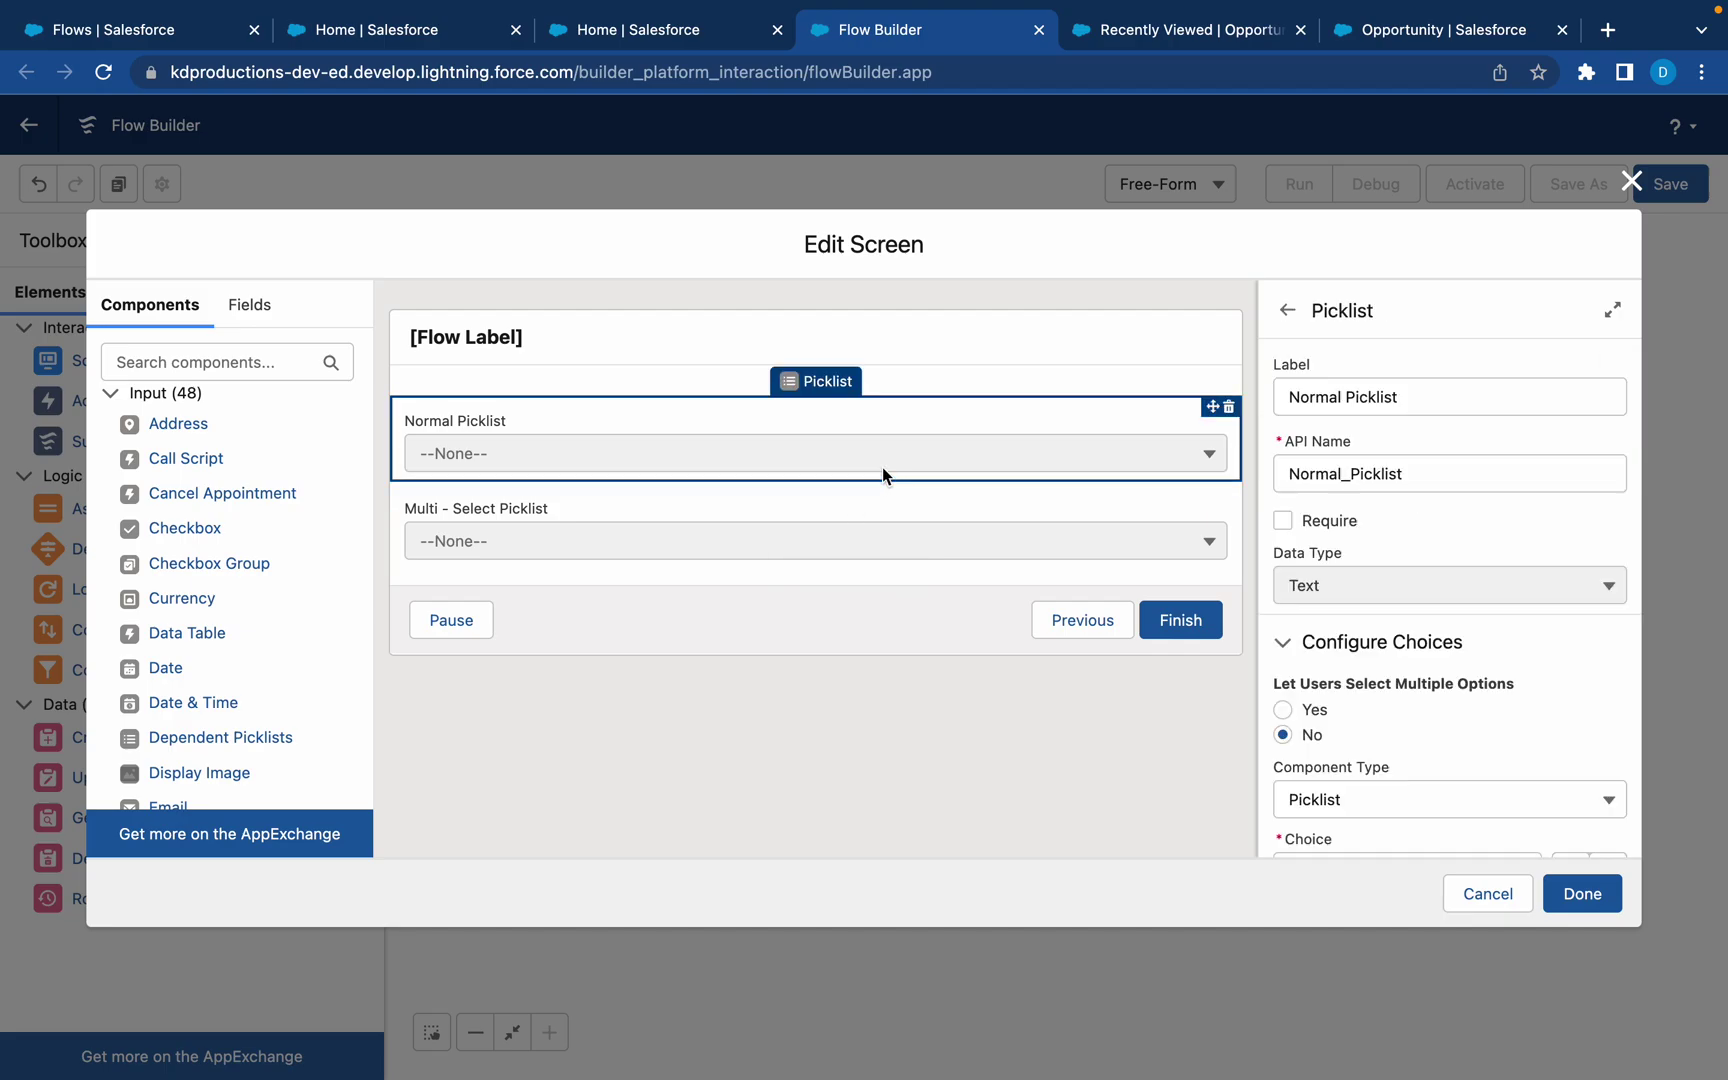
{"action": "scroll", "coordinate": [1361, 682], "scroll_direction": "down", "scroll_amount": 5}
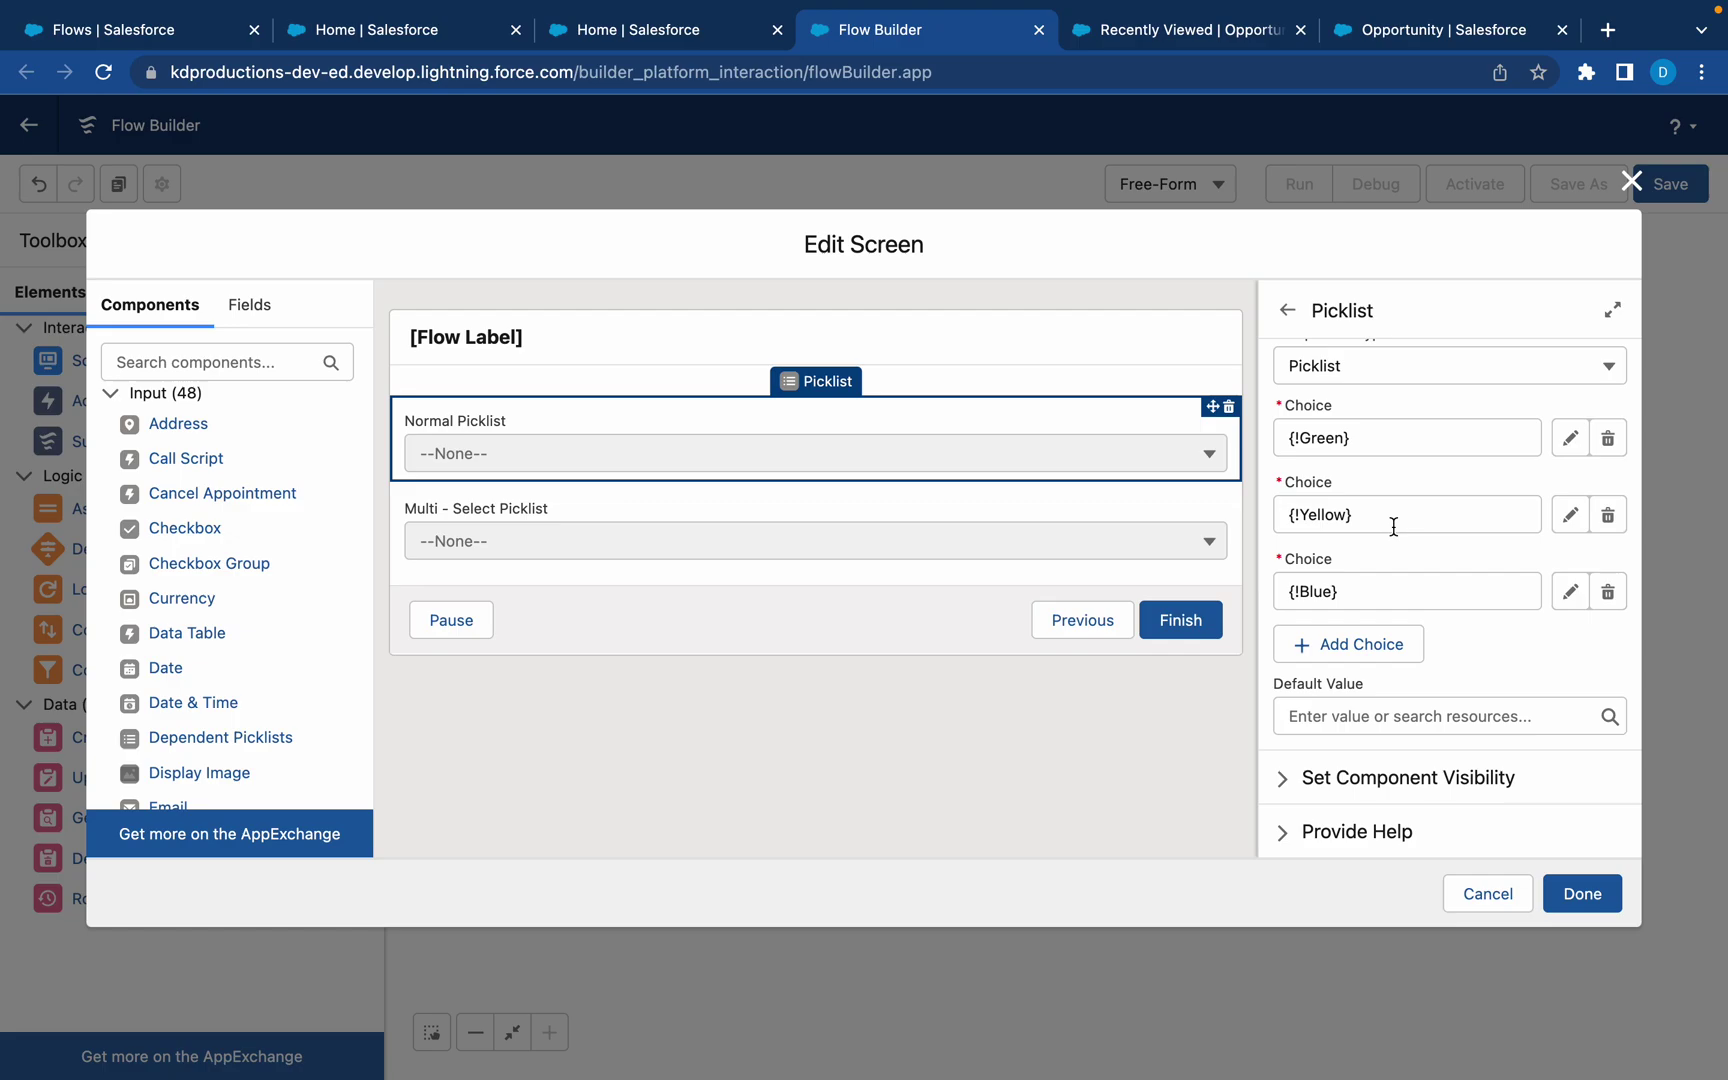
{"action": "left_click", "coordinate": [922, 540]}
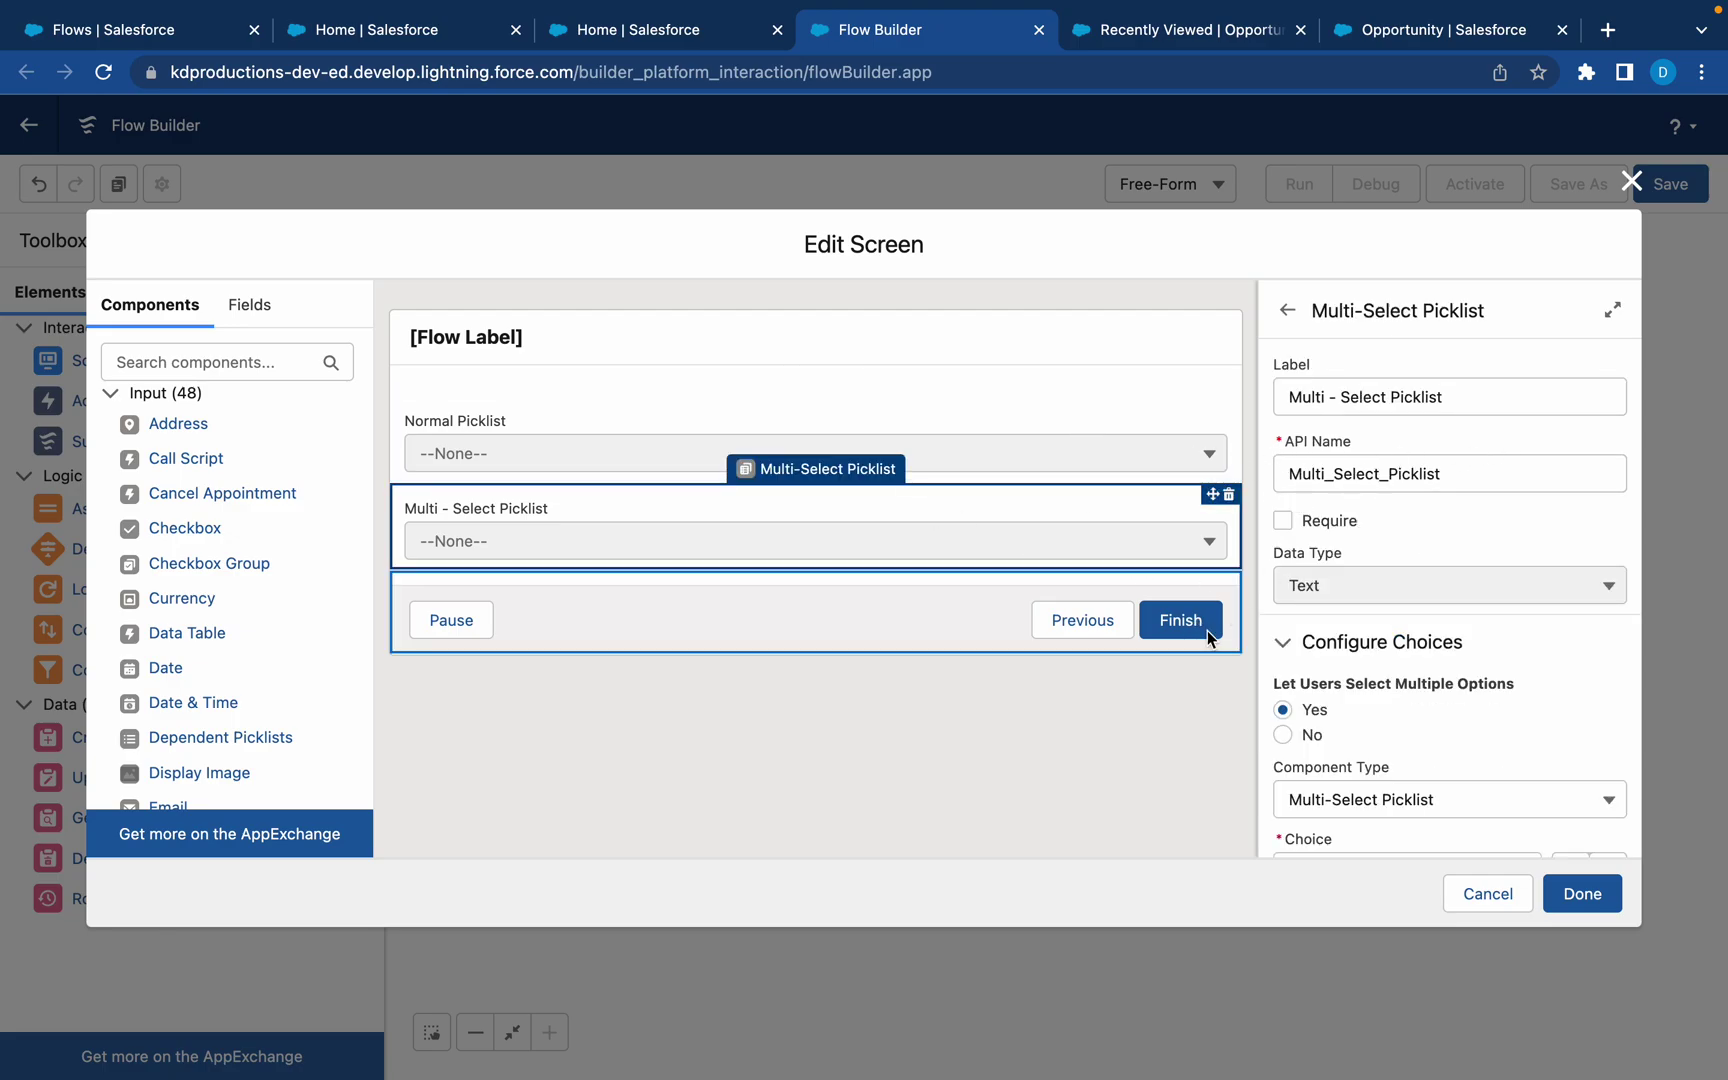
{"action": "left_click", "coordinate": [1583, 880]}
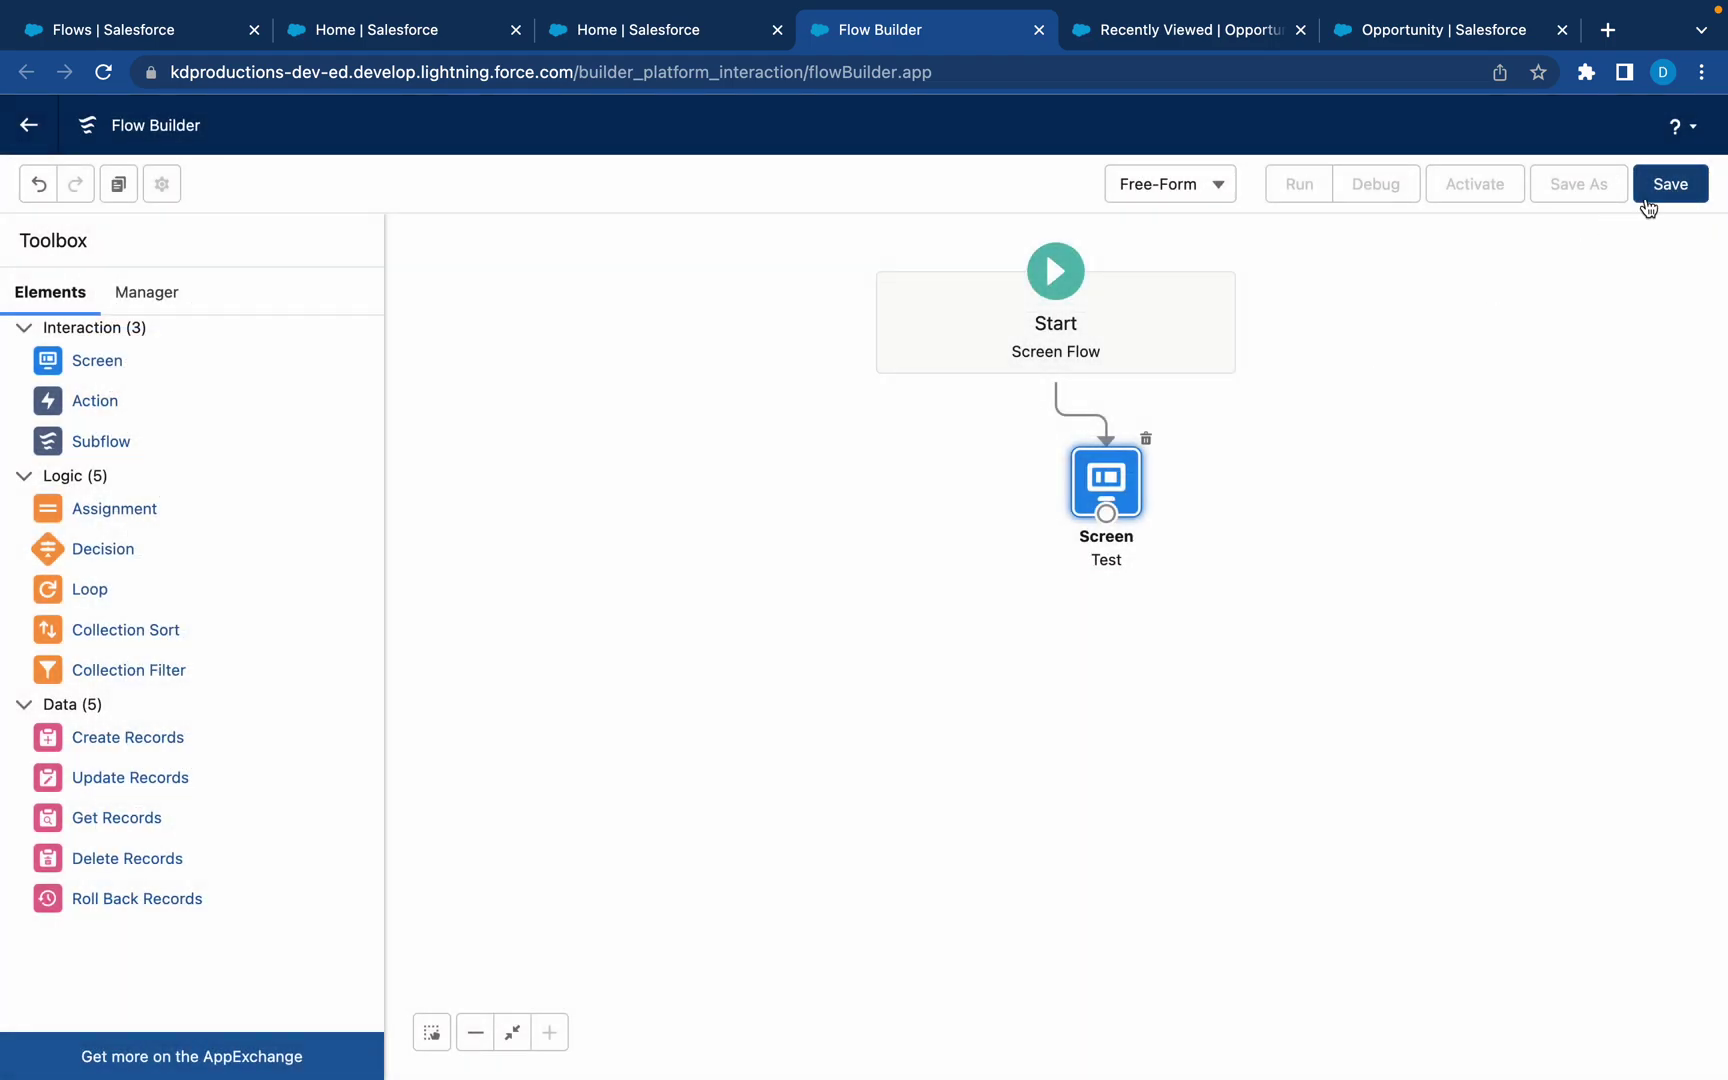
- Save the flow with the label 'Test Flow'
{"action": "left_click", "coordinate": [1651, 198]}
{"action": "left_click", "coordinate": [650, 506]}
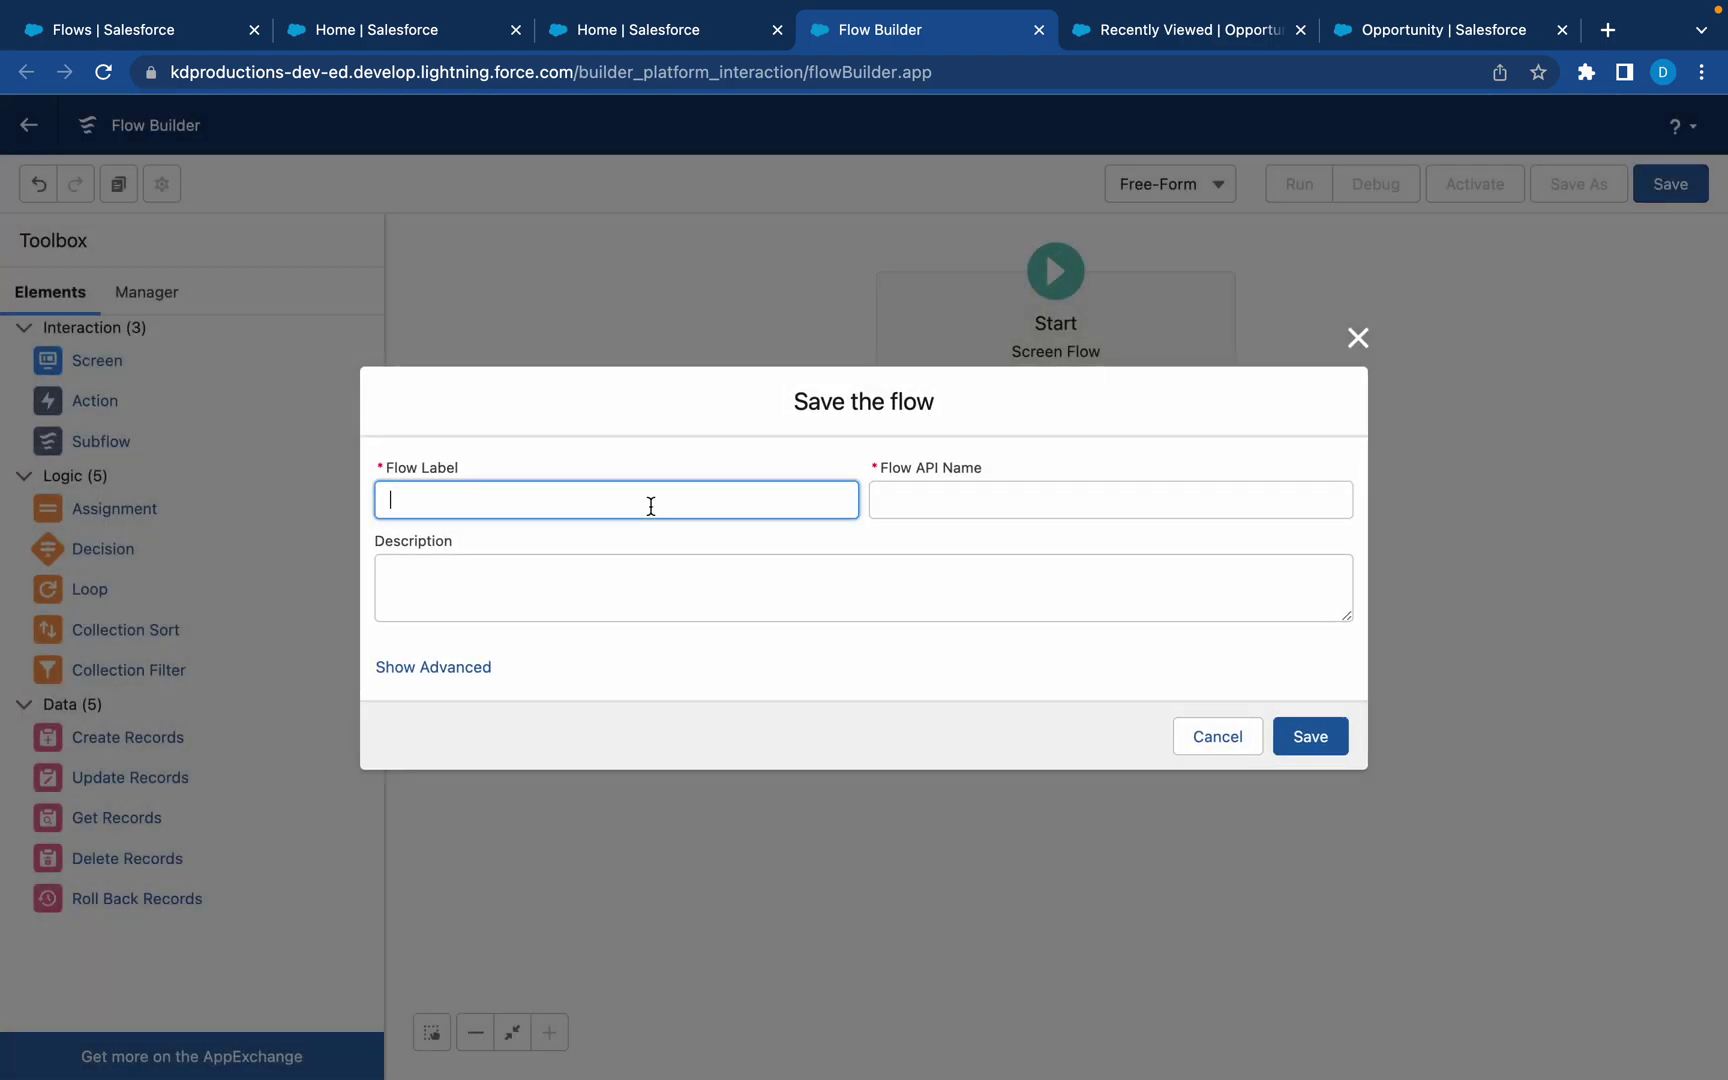
{"action": "type", "text": "Test Flow"}
{"action": "left_click", "coordinate": [714, 610]}
{"action": "left_click", "coordinate": [1336, 741]}
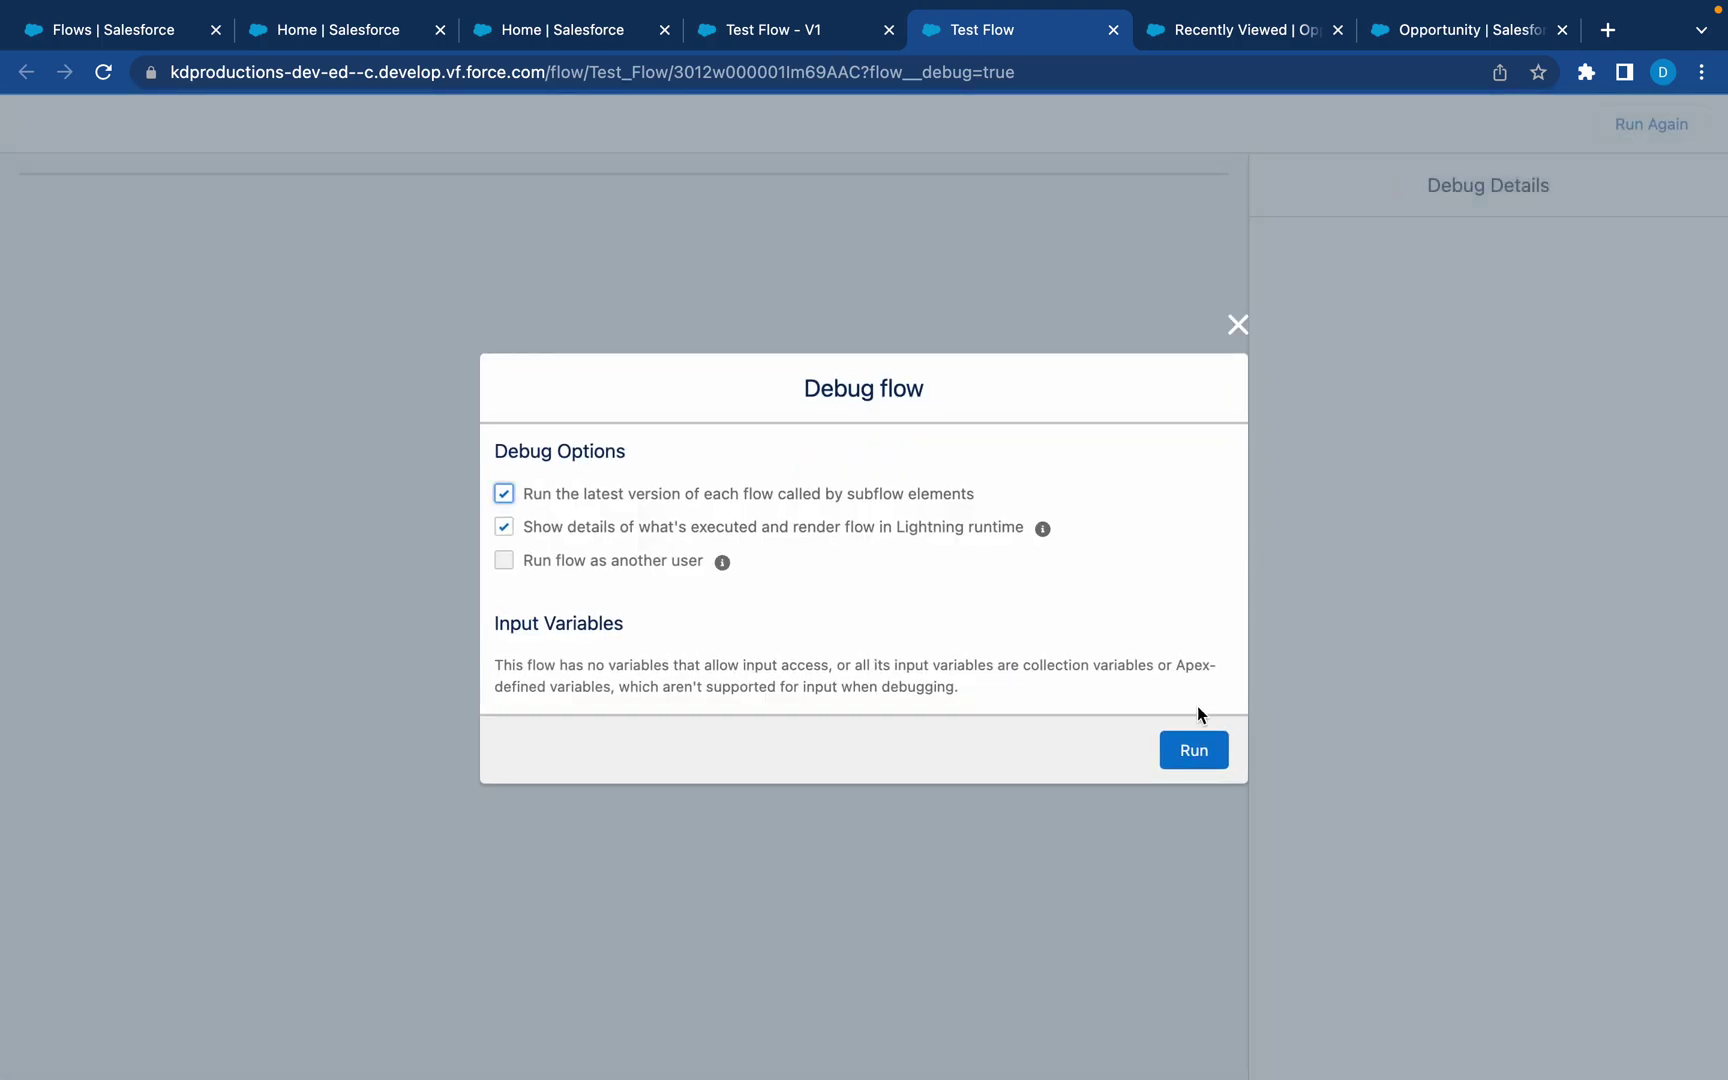
- Debug-run the flow and set Normal Picklist to Green, then Yellow
{"action": "left_click", "coordinate": [1203, 740]}
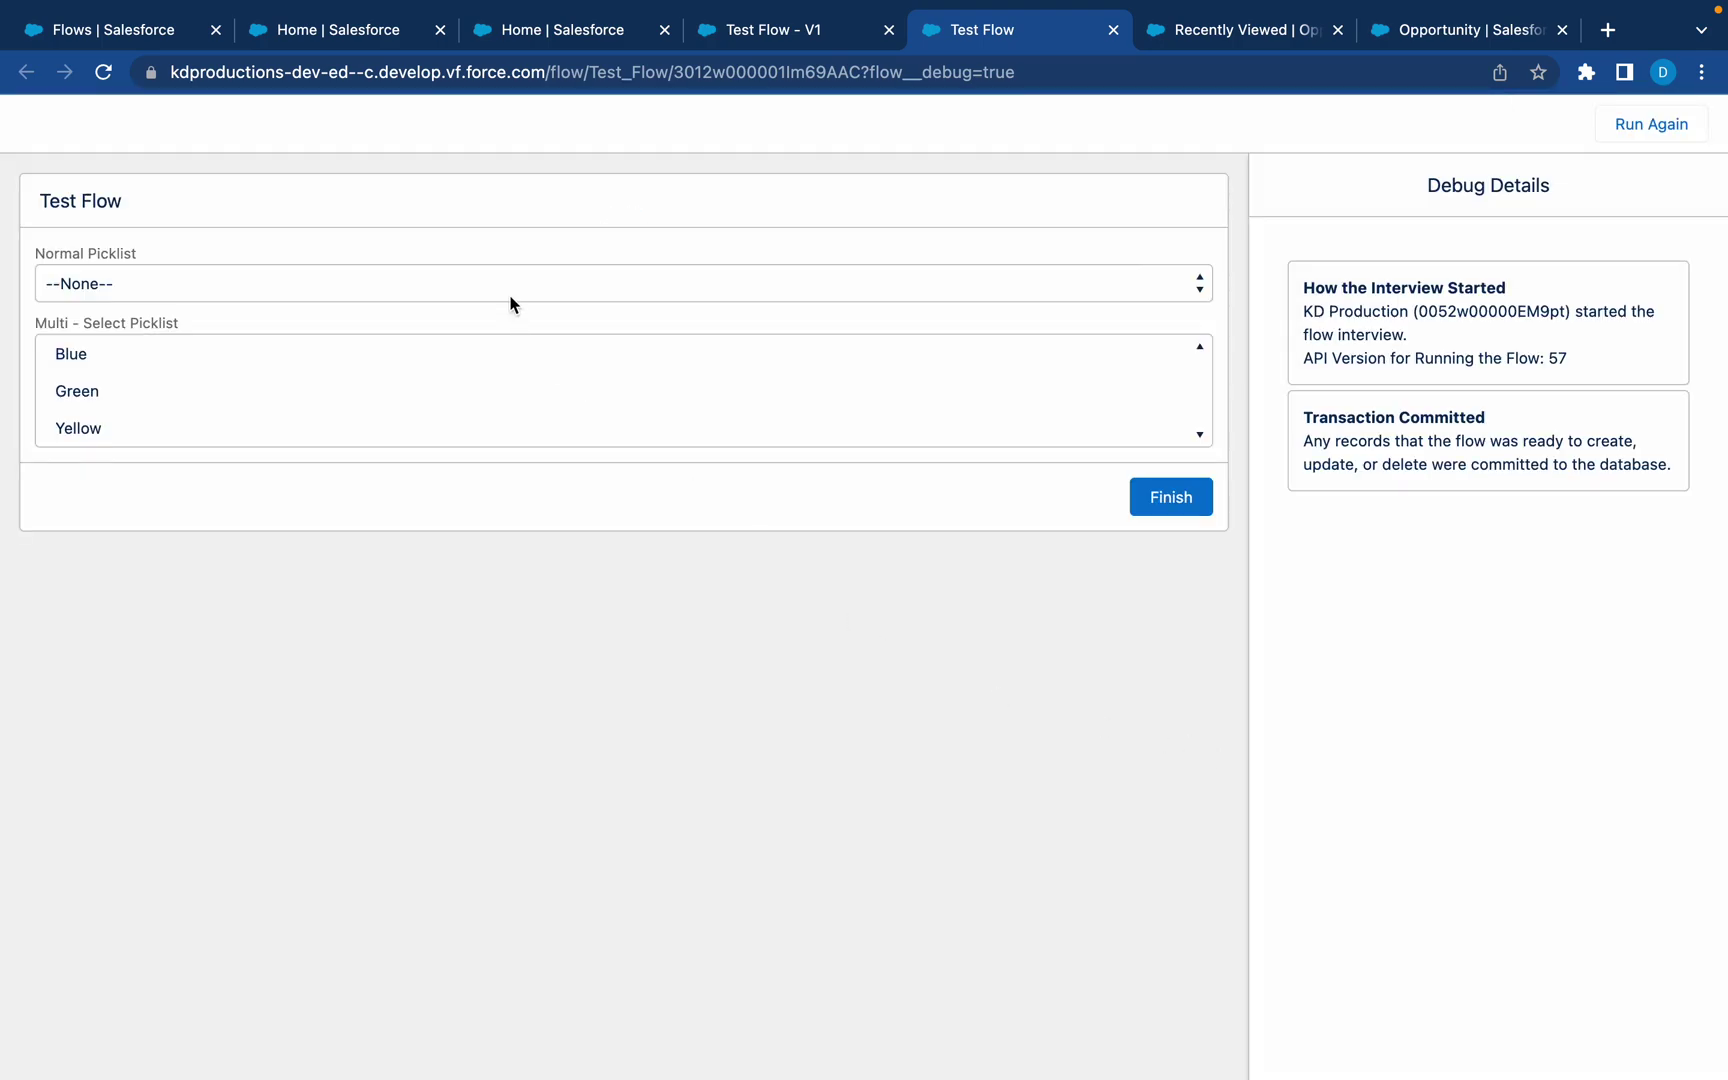
{"action": "left_click", "coordinate": [508, 300]}
{"action": "left_click", "coordinate": [486, 316]}
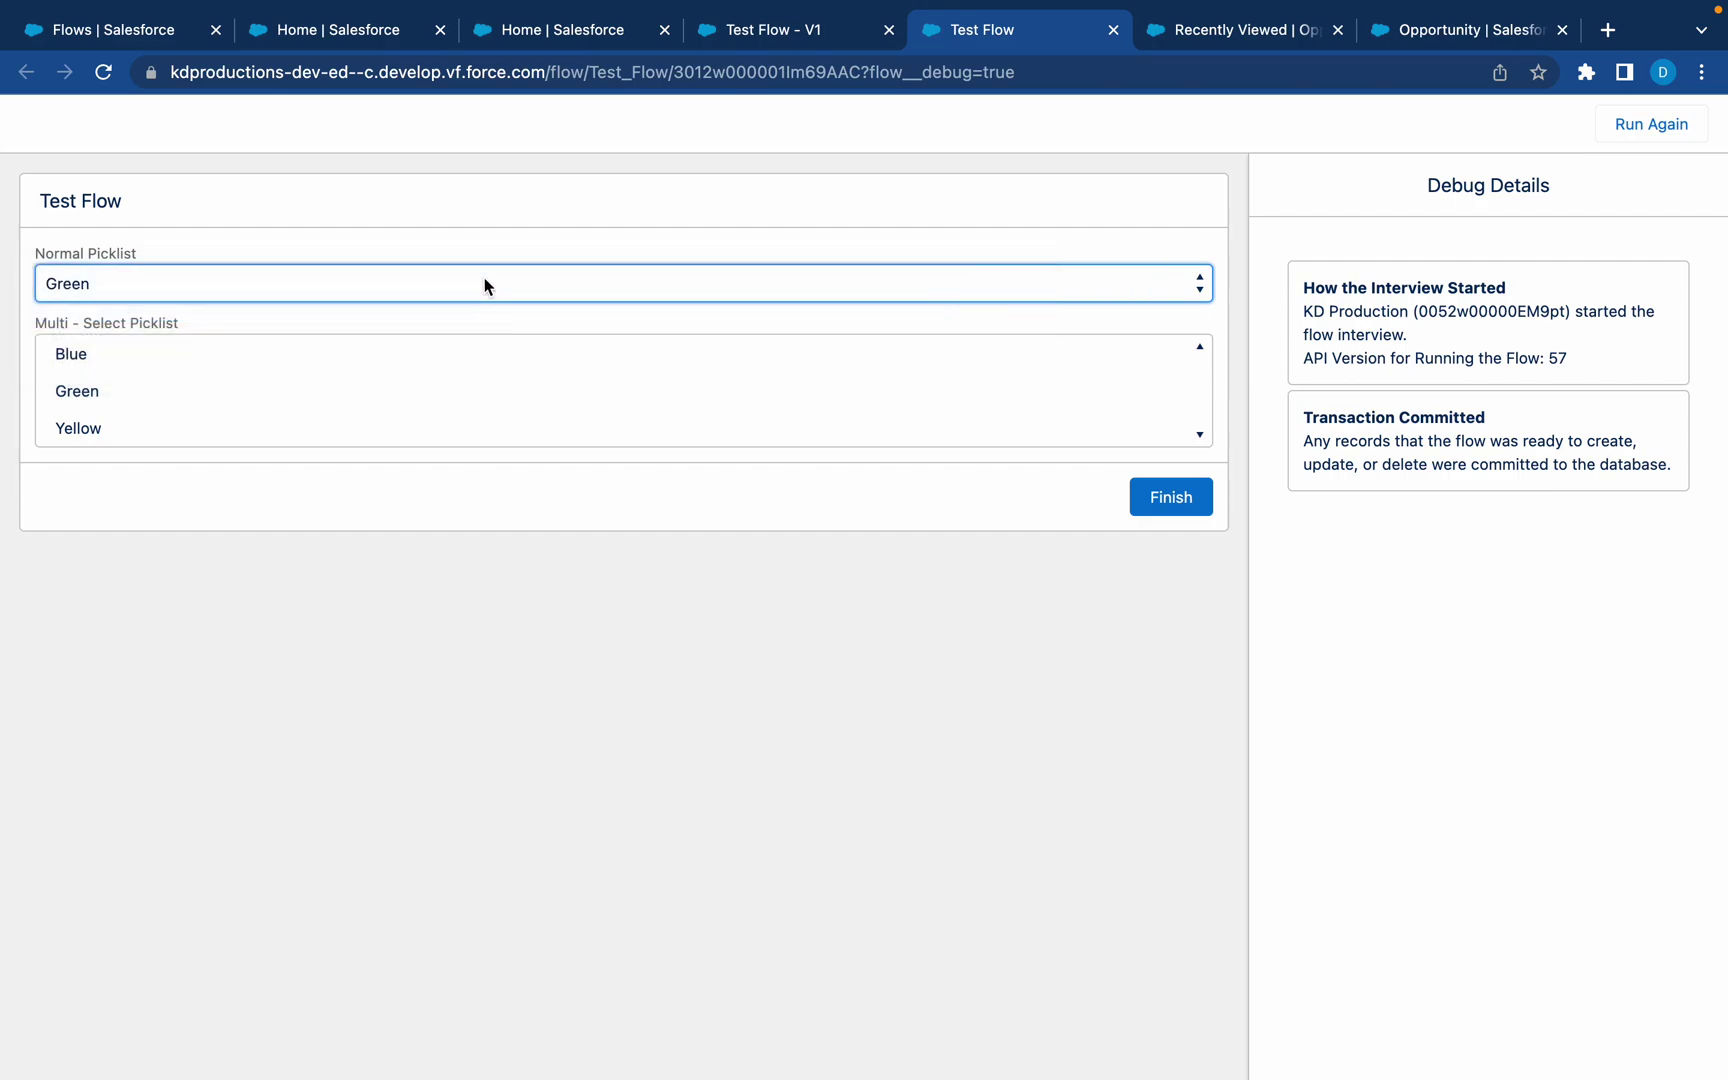
{"action": "left_click", "coordinate": [482, 284]}
{"action": "left_click", "coordinate": [466, 316]}
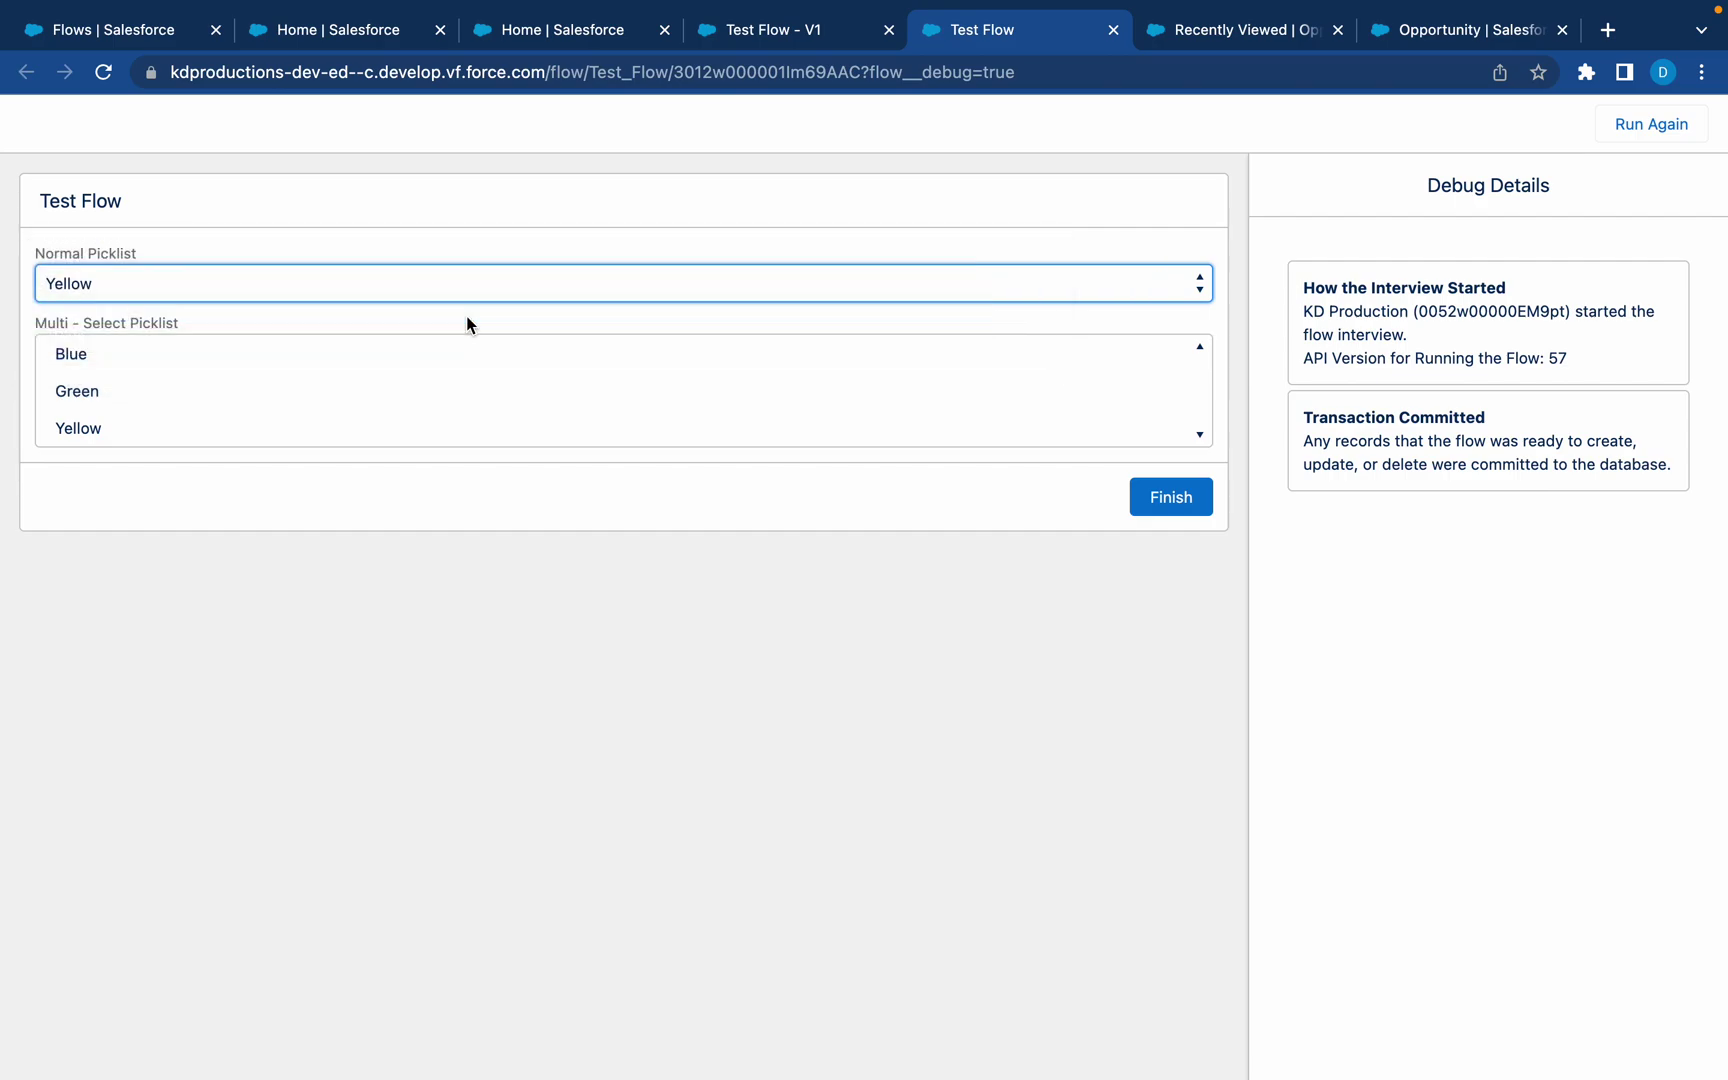
- Toggle Blue, Green and Yellow in the multi-select list, ending with only Blue selected
{"action": "left_click", "coordinate": [246, 354]}
{"action": "left_click", "coordinate": [172, 393], "text": "super"}
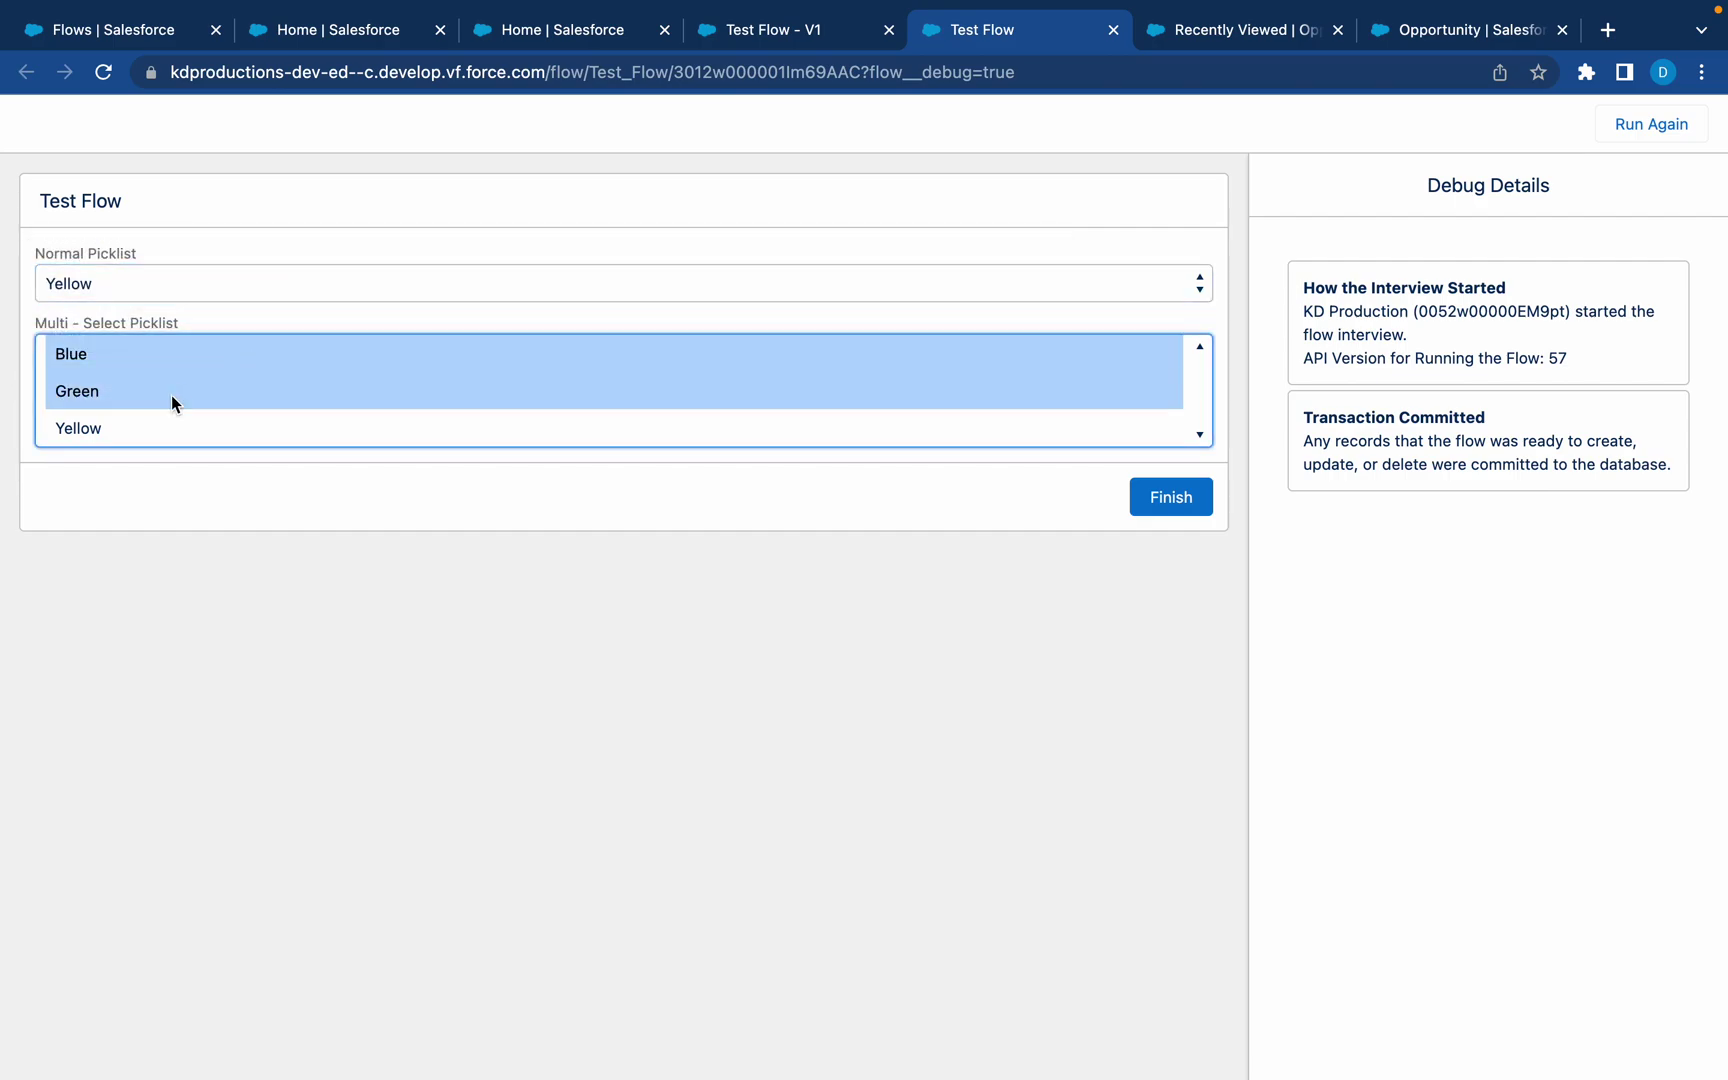
{"action": "left_click", "coordinate": [144, 422], "text": "super"}
{"action": "left_click", "coordinate": [147, 390]}
{"action": "left_click", "coordinate": [154, 360]}
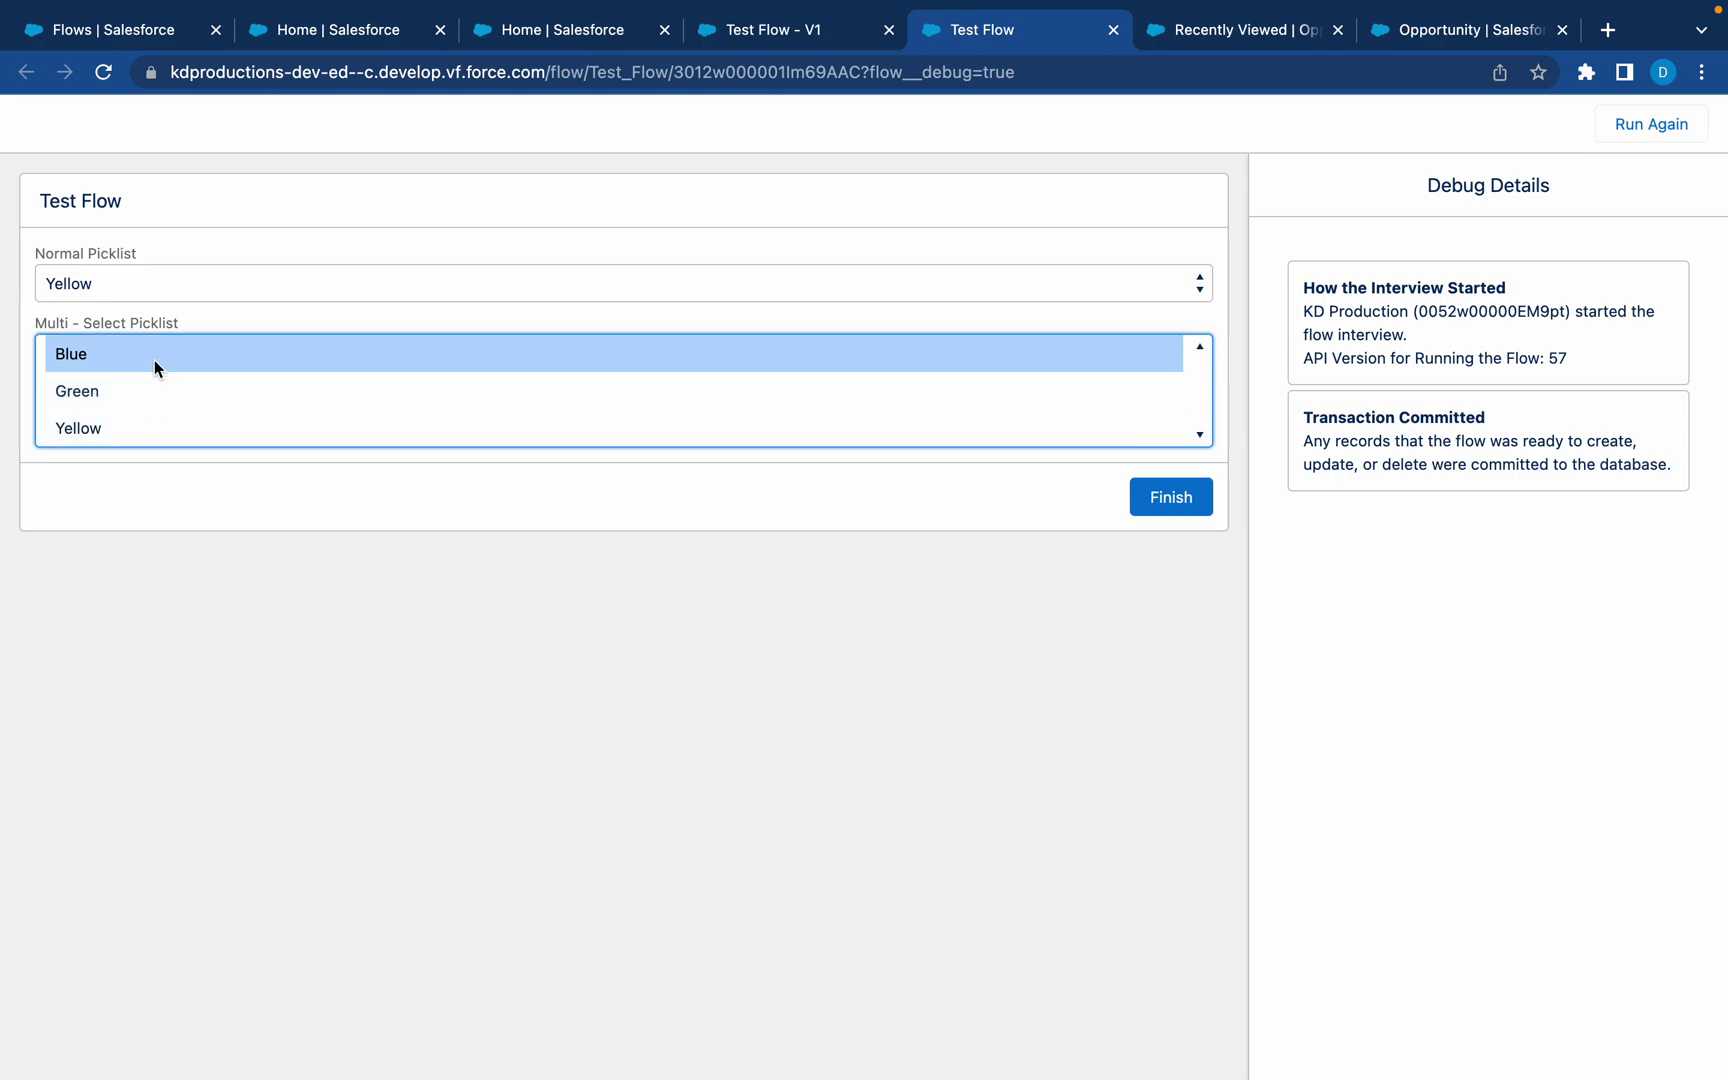
{"action": "left_click", "coordinate": [111, 400]}
{"action": "left_click", "coordinate": [107, 425]}
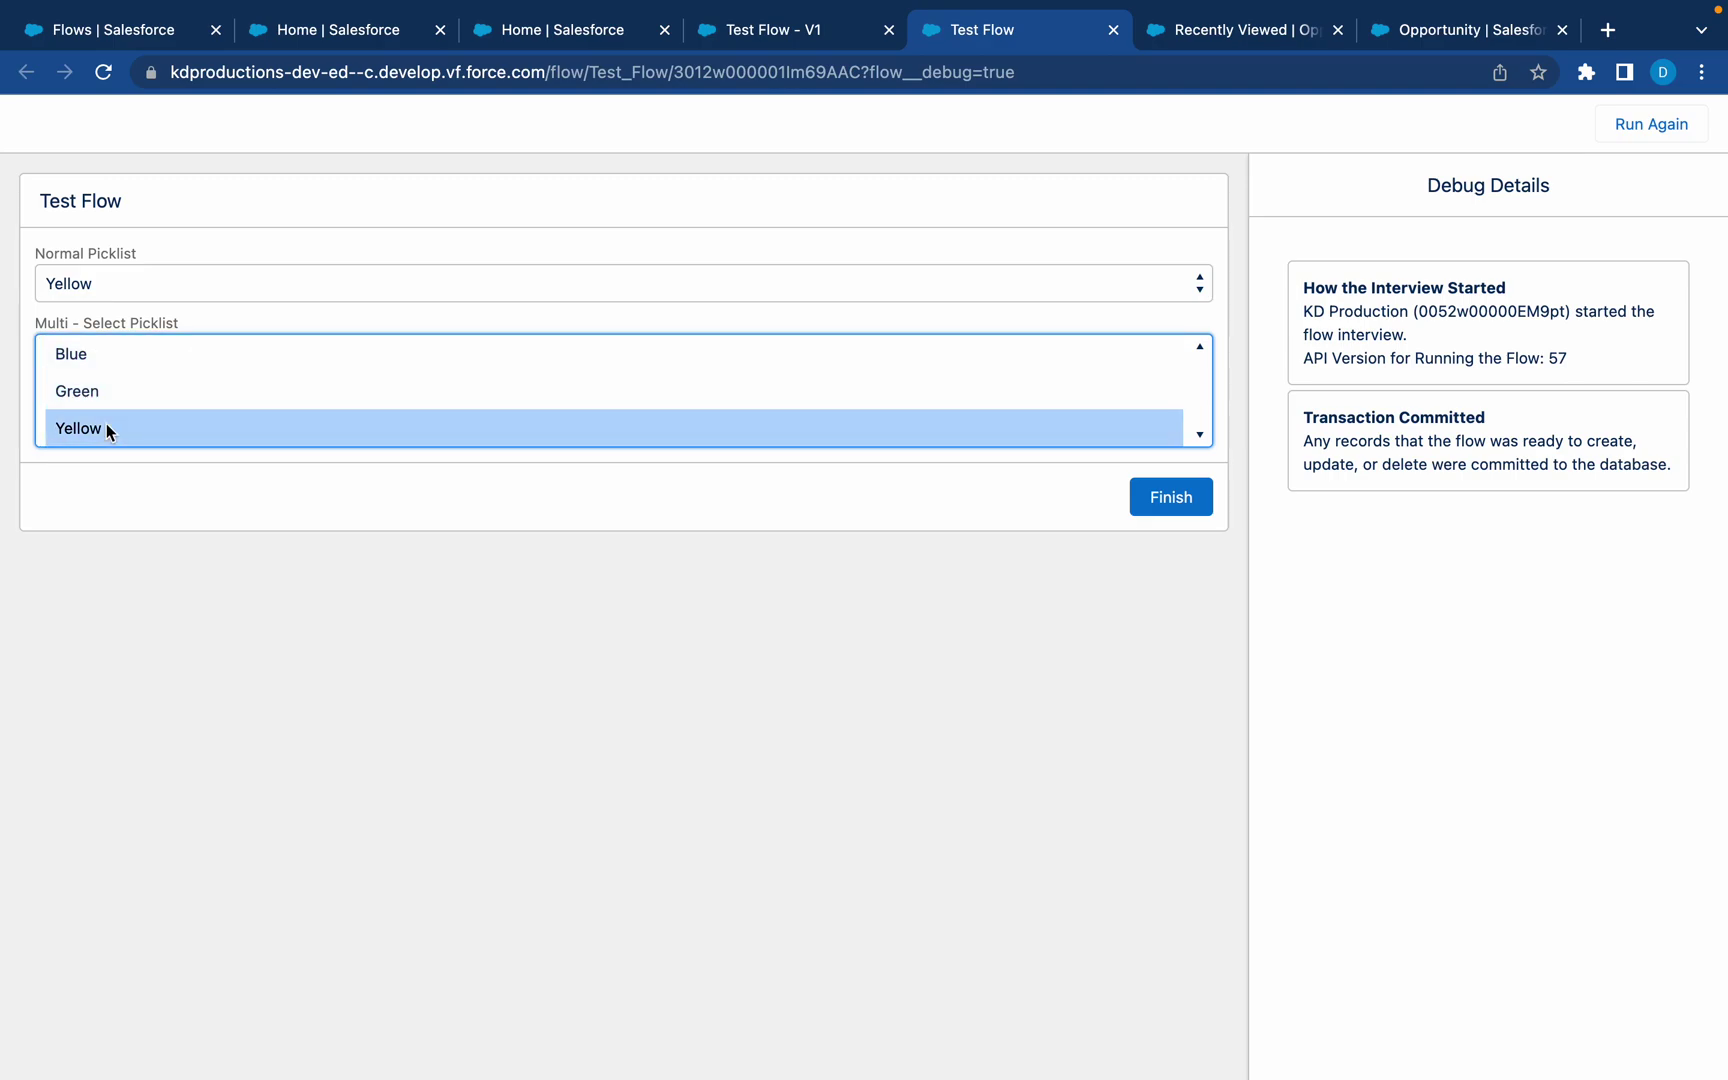
{"action": "left_click", "coordinate": [110, 394], "text": "super"}
{"action": "left_click", "coordinate": [112, 360], "text": "super"}
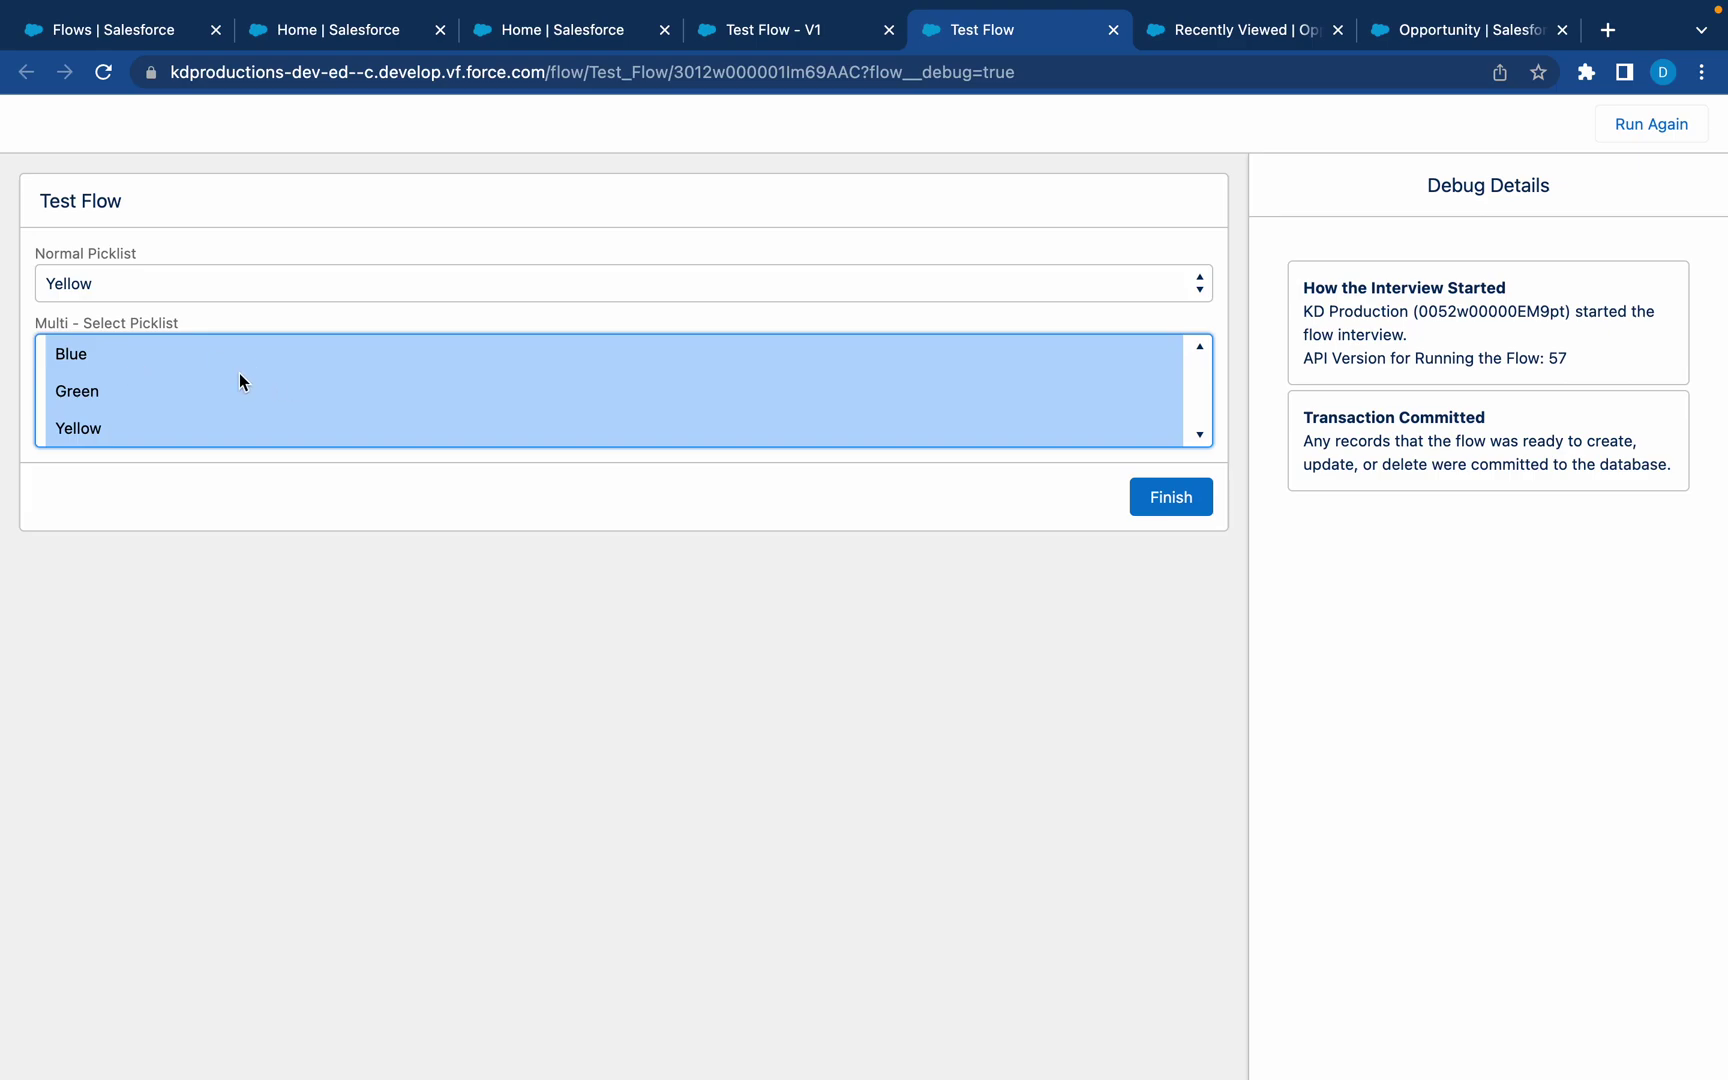
{"action": "left_click", "coordinate": [186, 364]}
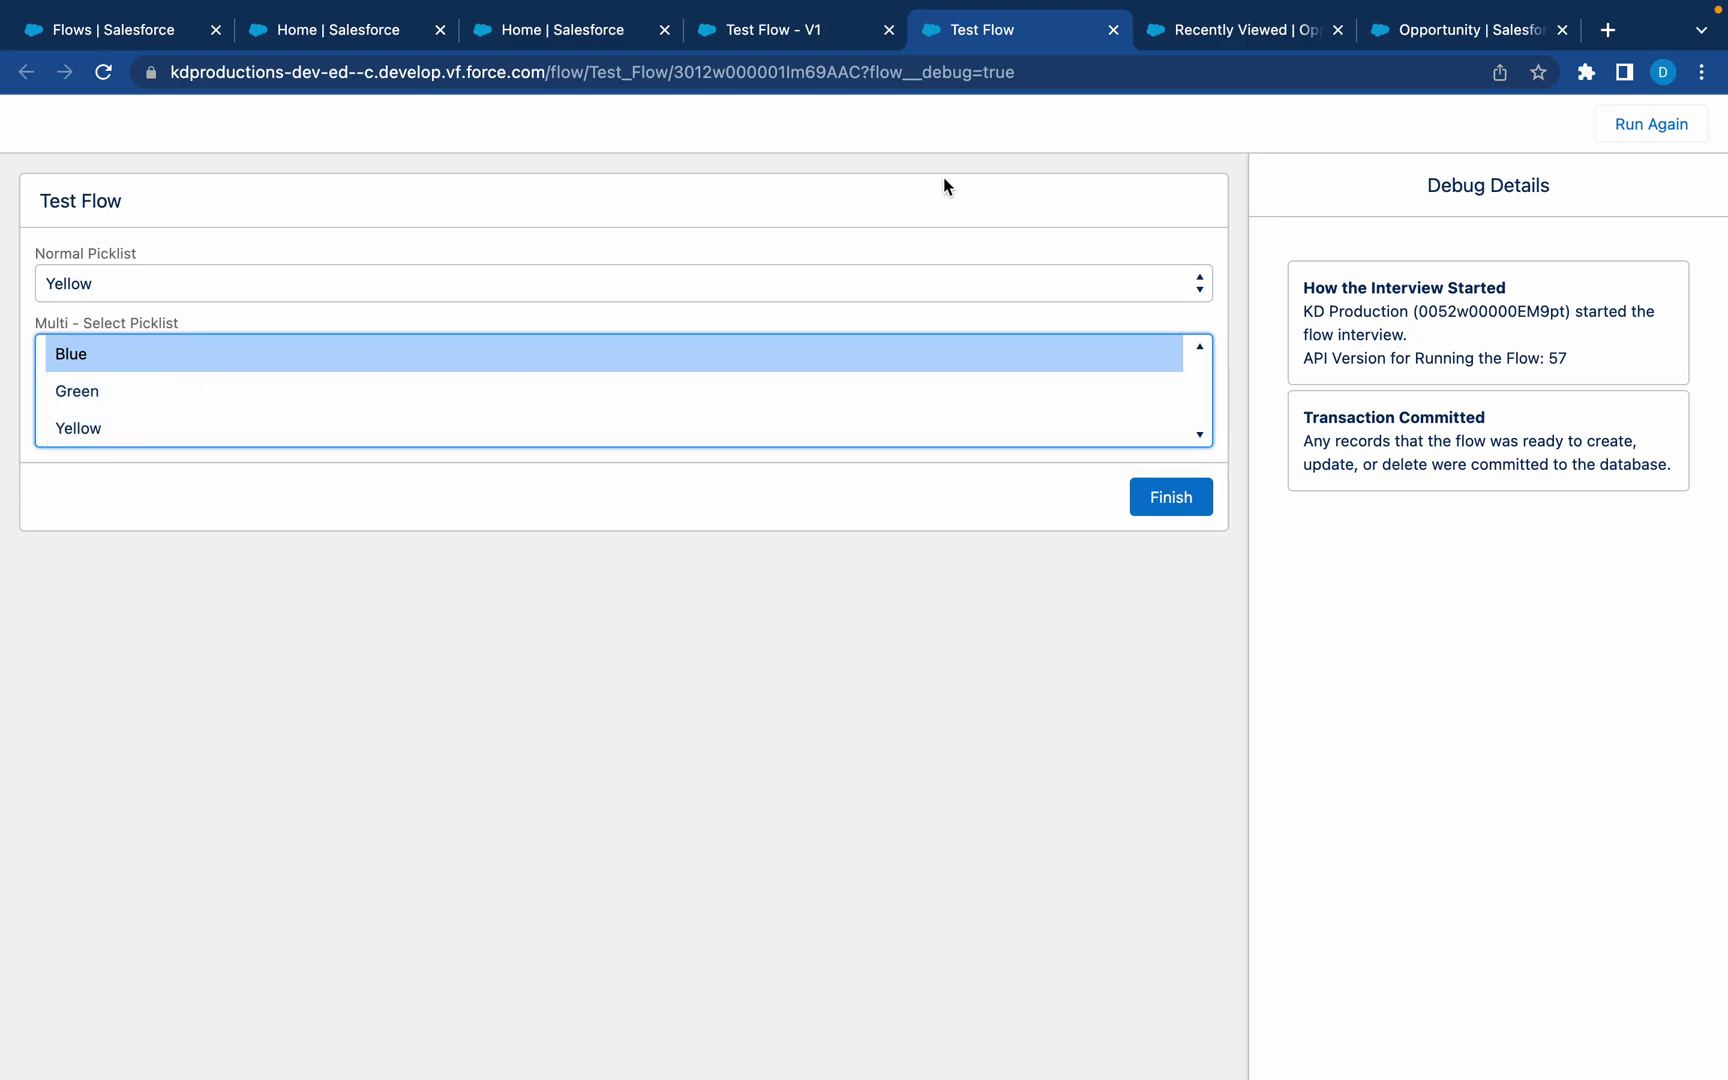
- Return to the builder and delete the Multi - Select Picklist from the Test screen
{"action": "left_click", "coordinate": [1113, 29]}
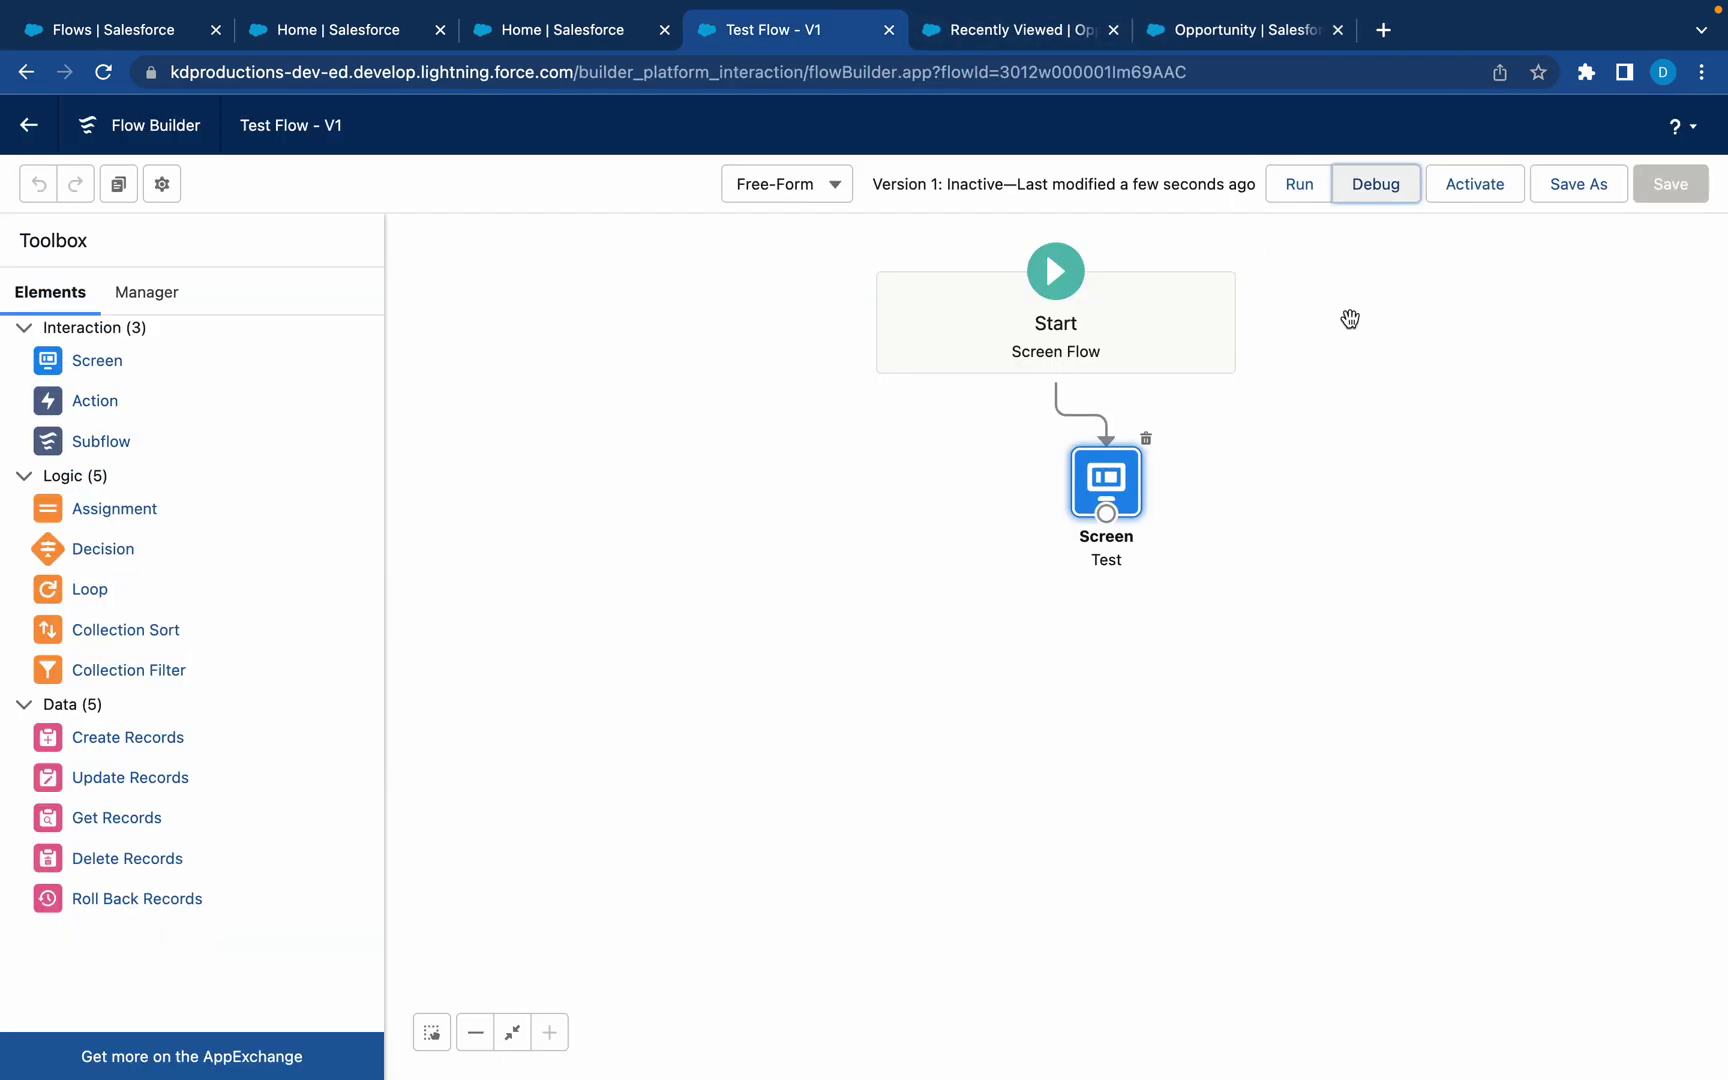
{"action": "double_click", "coordinate": [1106, 470]}
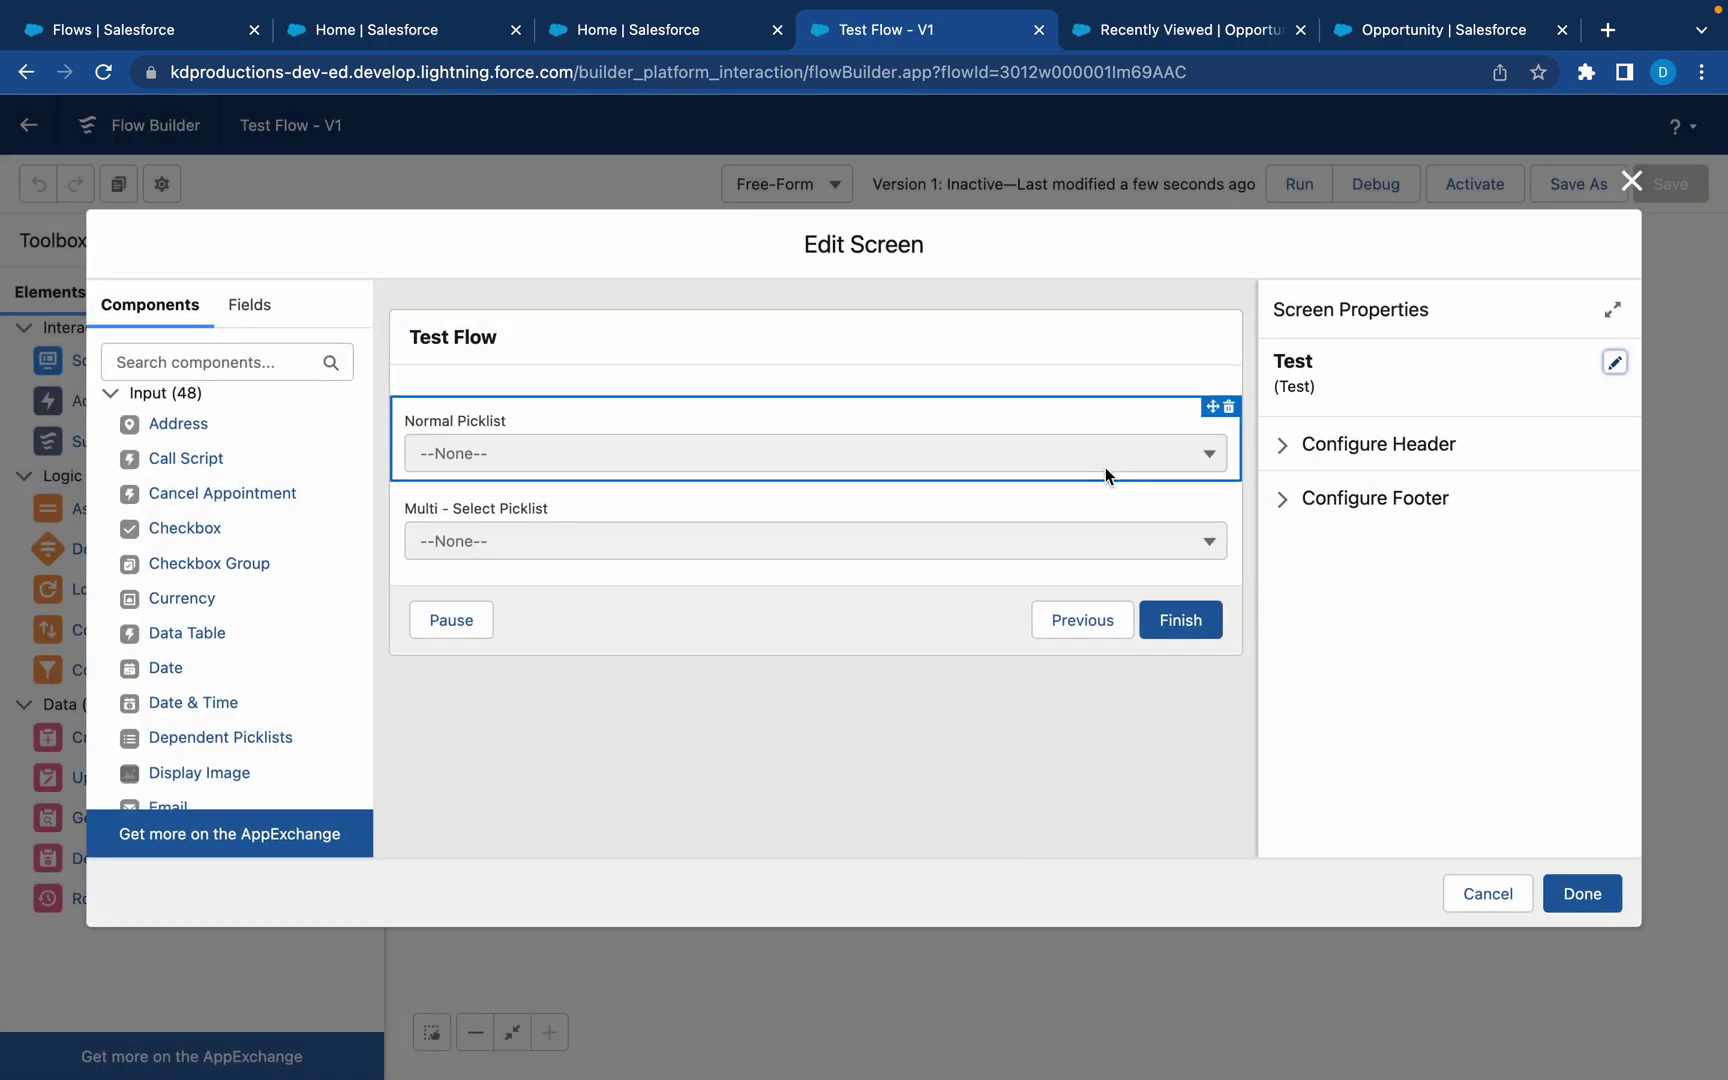
{"action": "left_click", "coordinate": [1096, 460]}
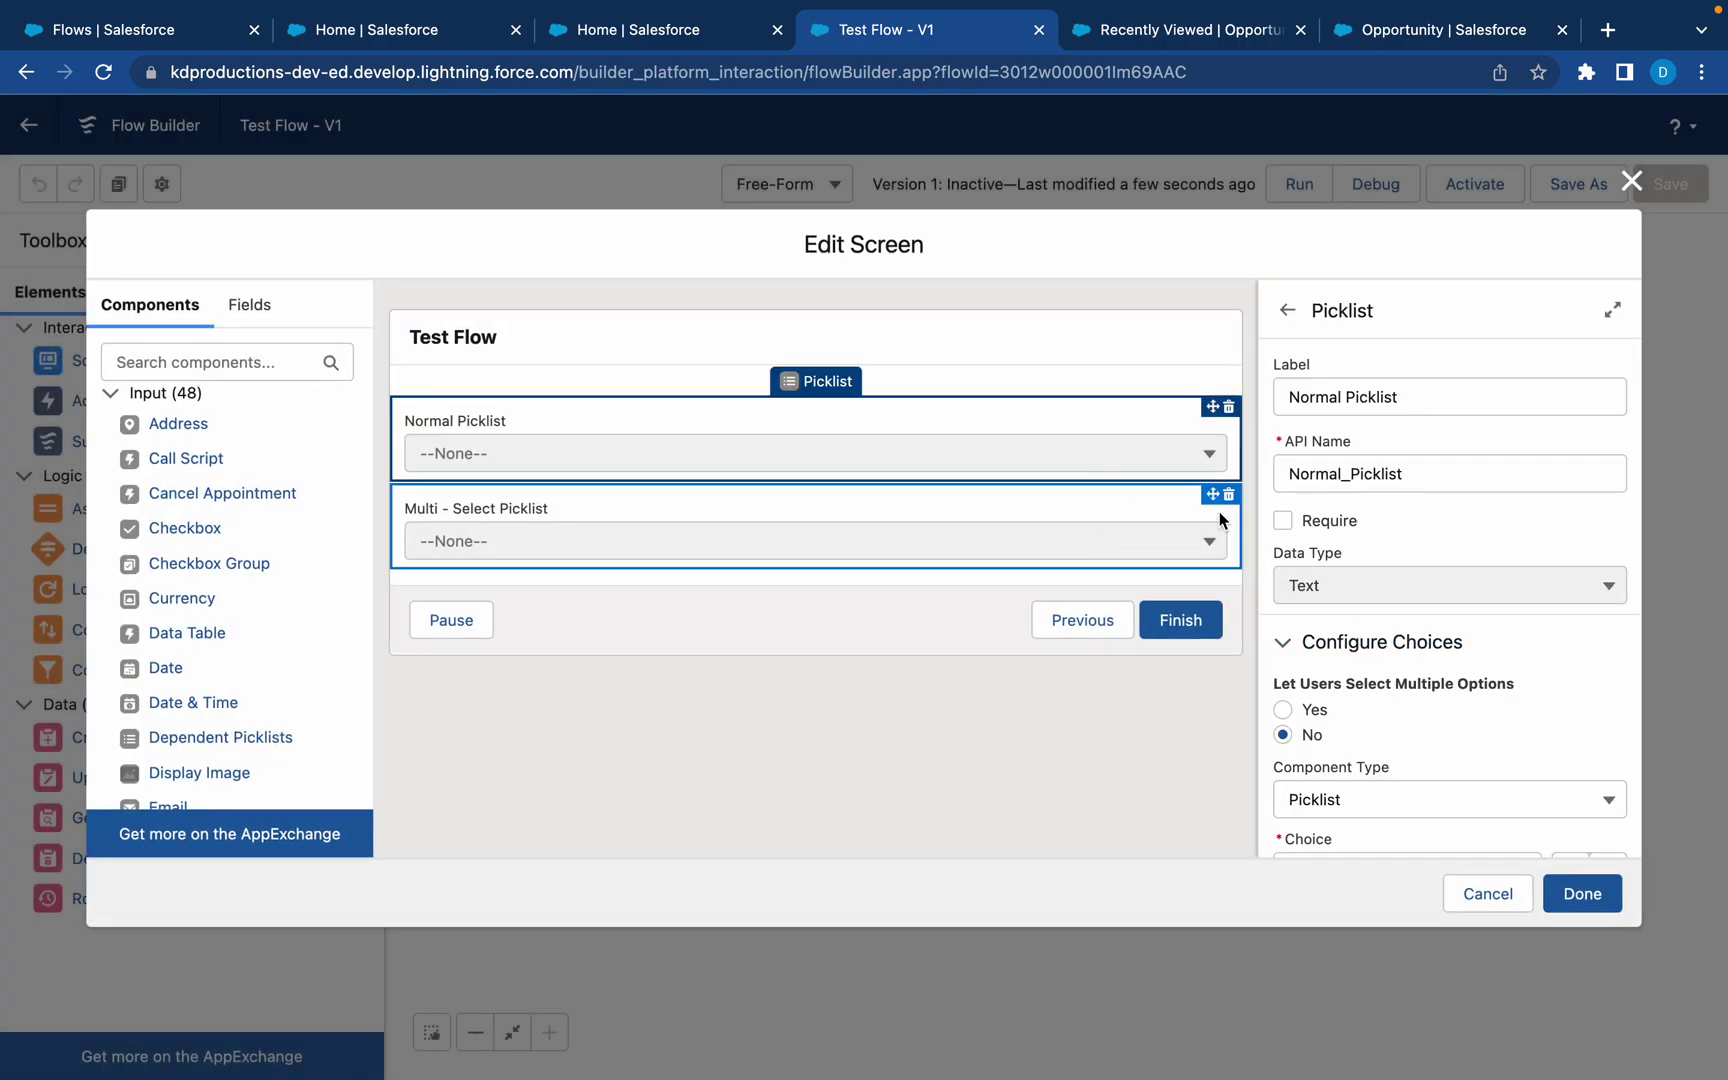
{"action": "left_click", "coordinate": [1227, 497]}
{"action": "left_click", "coordinate": [1047, 637]}
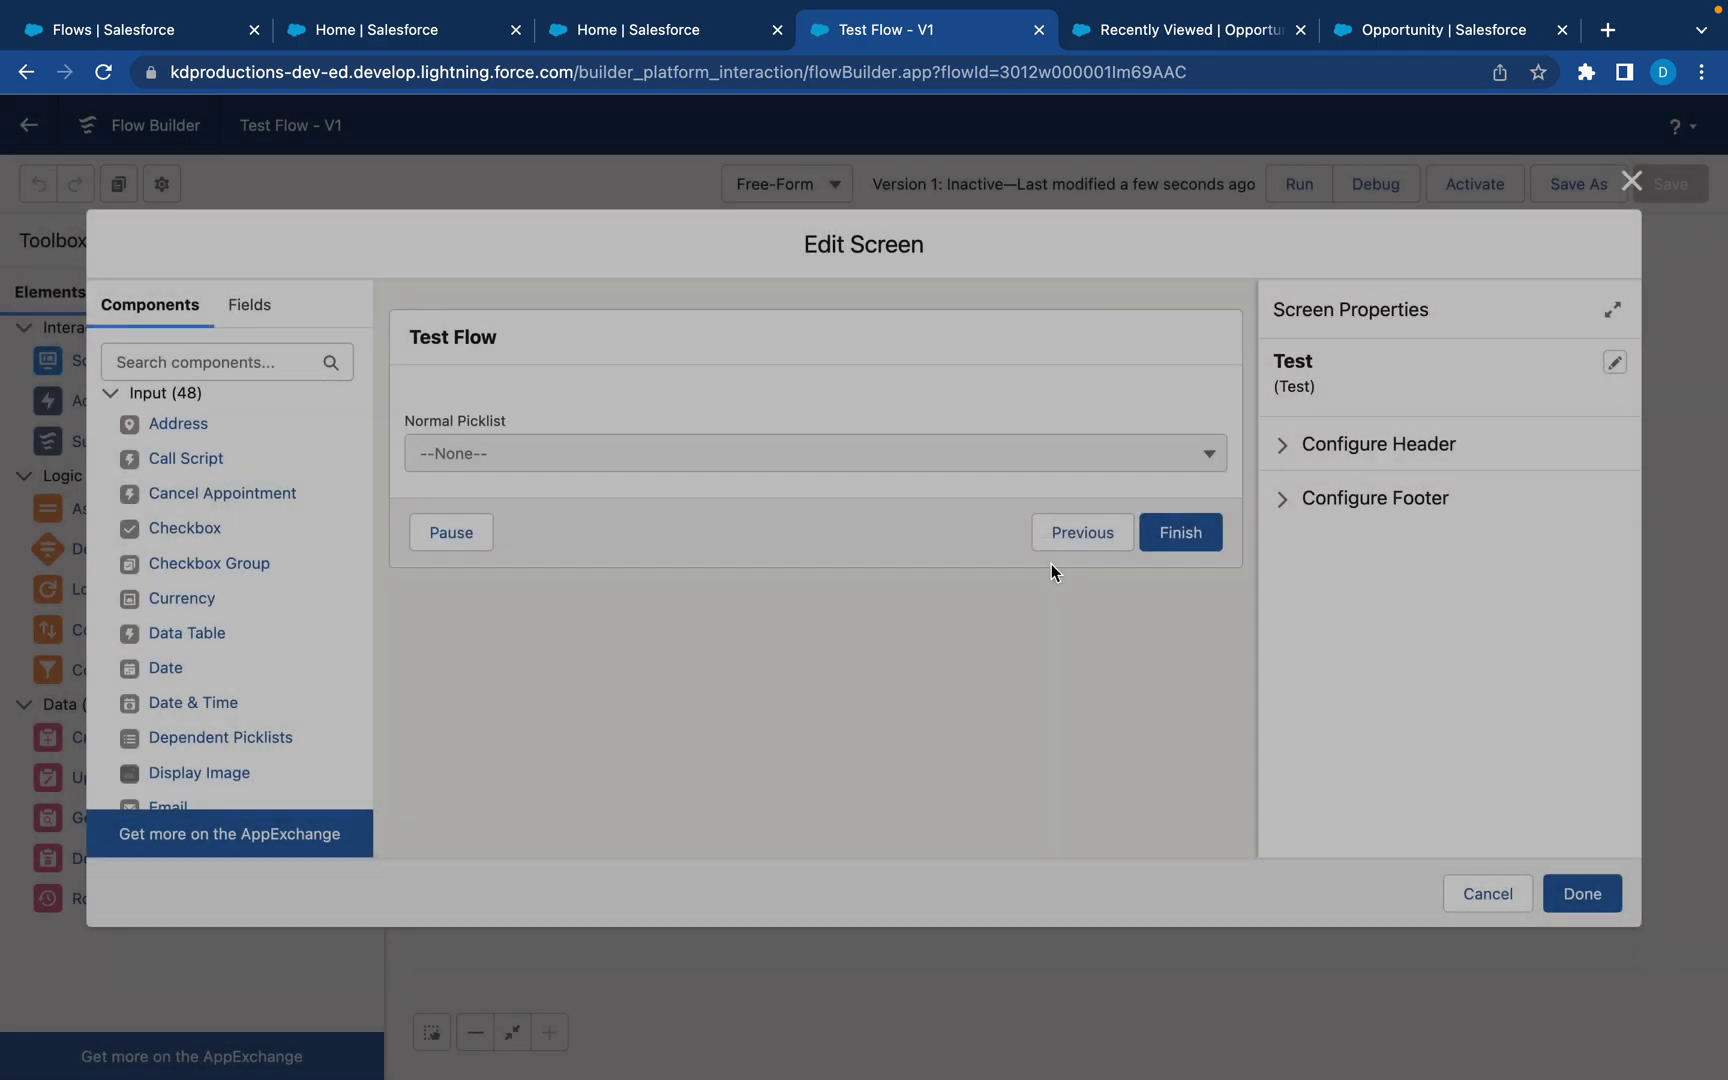
- Clear the Blue, Yellow and Green choices from Normal Picklist and begin a new choice resource
{"action": "left_click", "coordinate": [1090, 452]}
{"action": "scroll", "coordinate": [1451, 593], "scroll_direction": "down", "scroll_amount": 5}
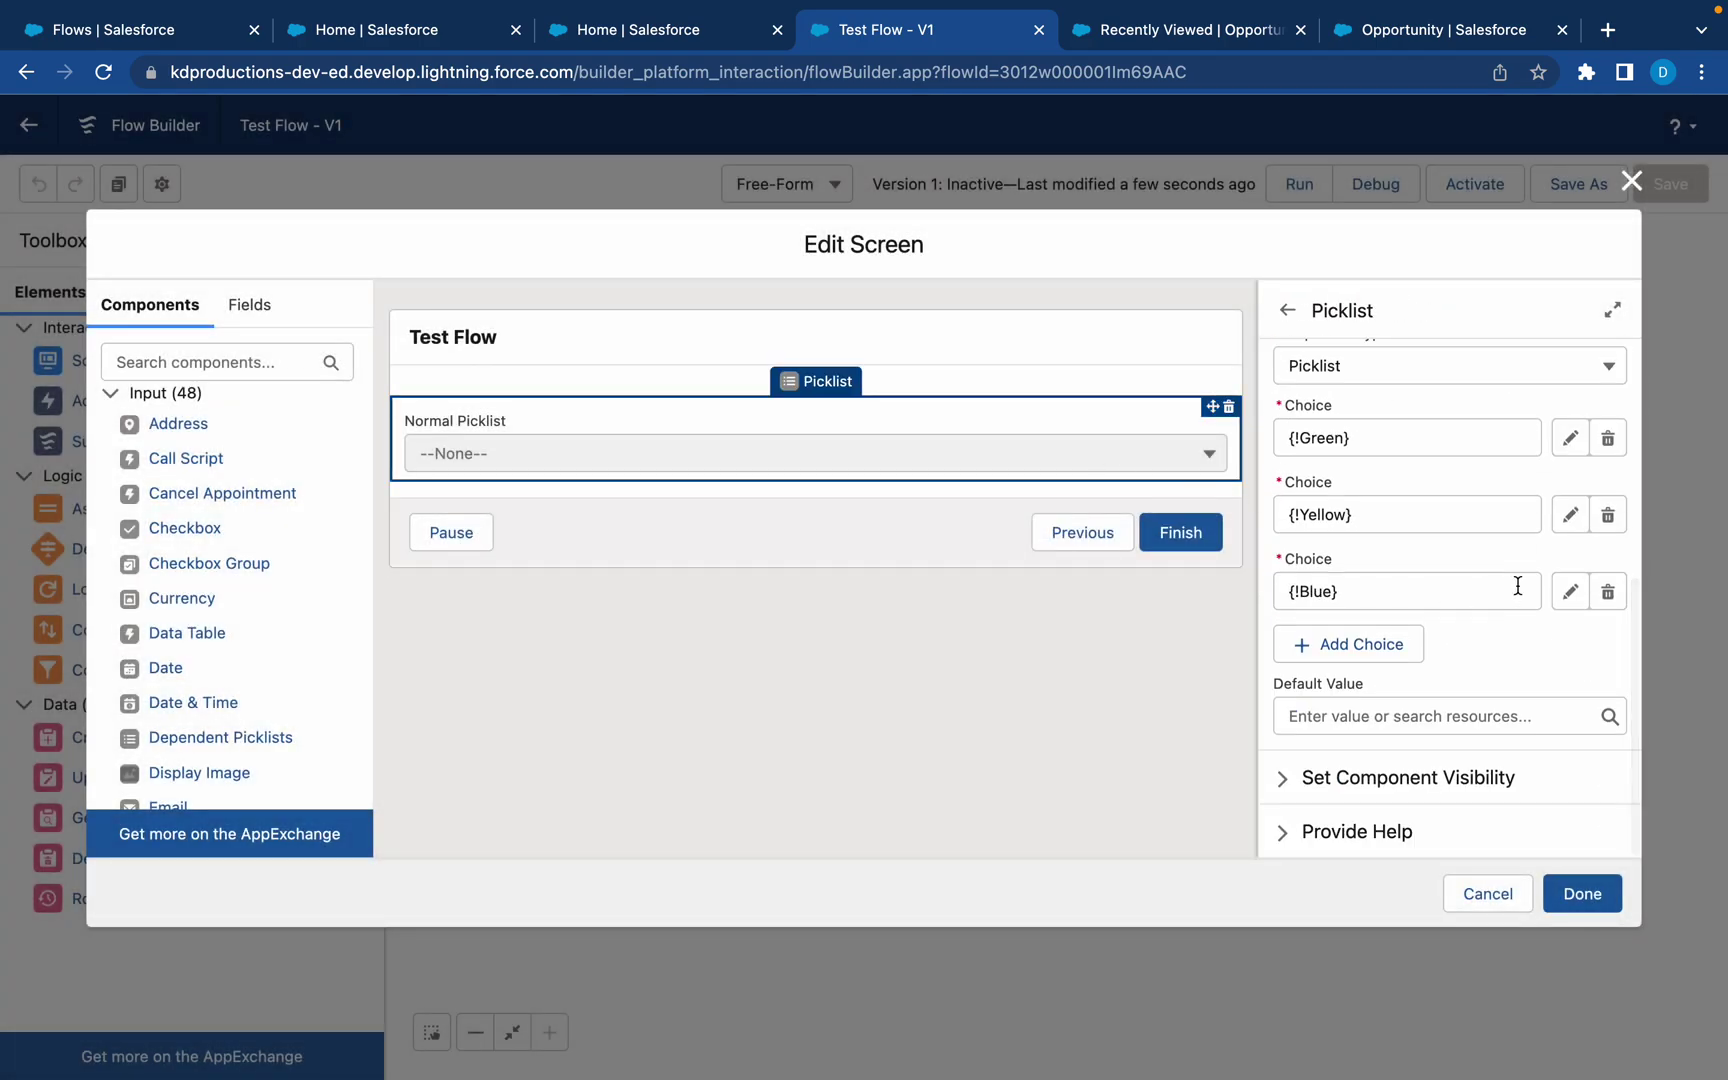
{"action": "left_click", "coordinate": [1617, 590]}
{"action": "left_click", "coordinate": [1621, 590]}
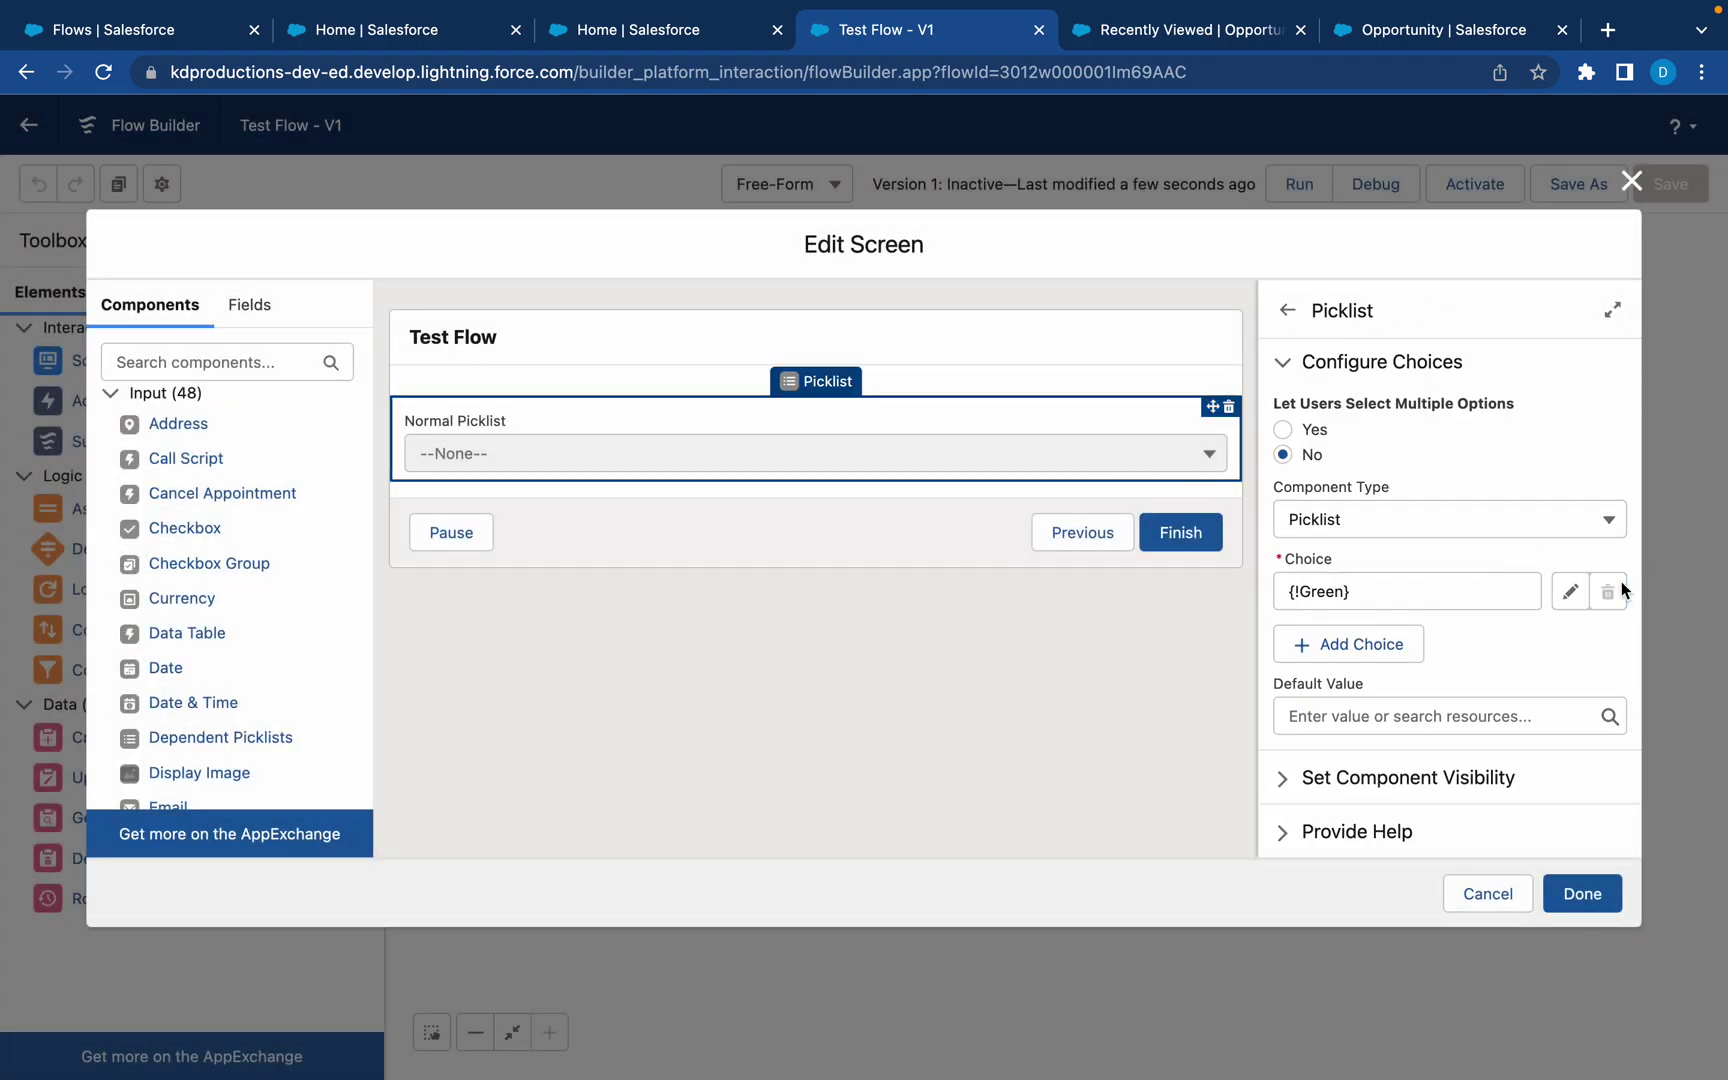
{"action": "left_click", "coordinate": [1475, 600]}
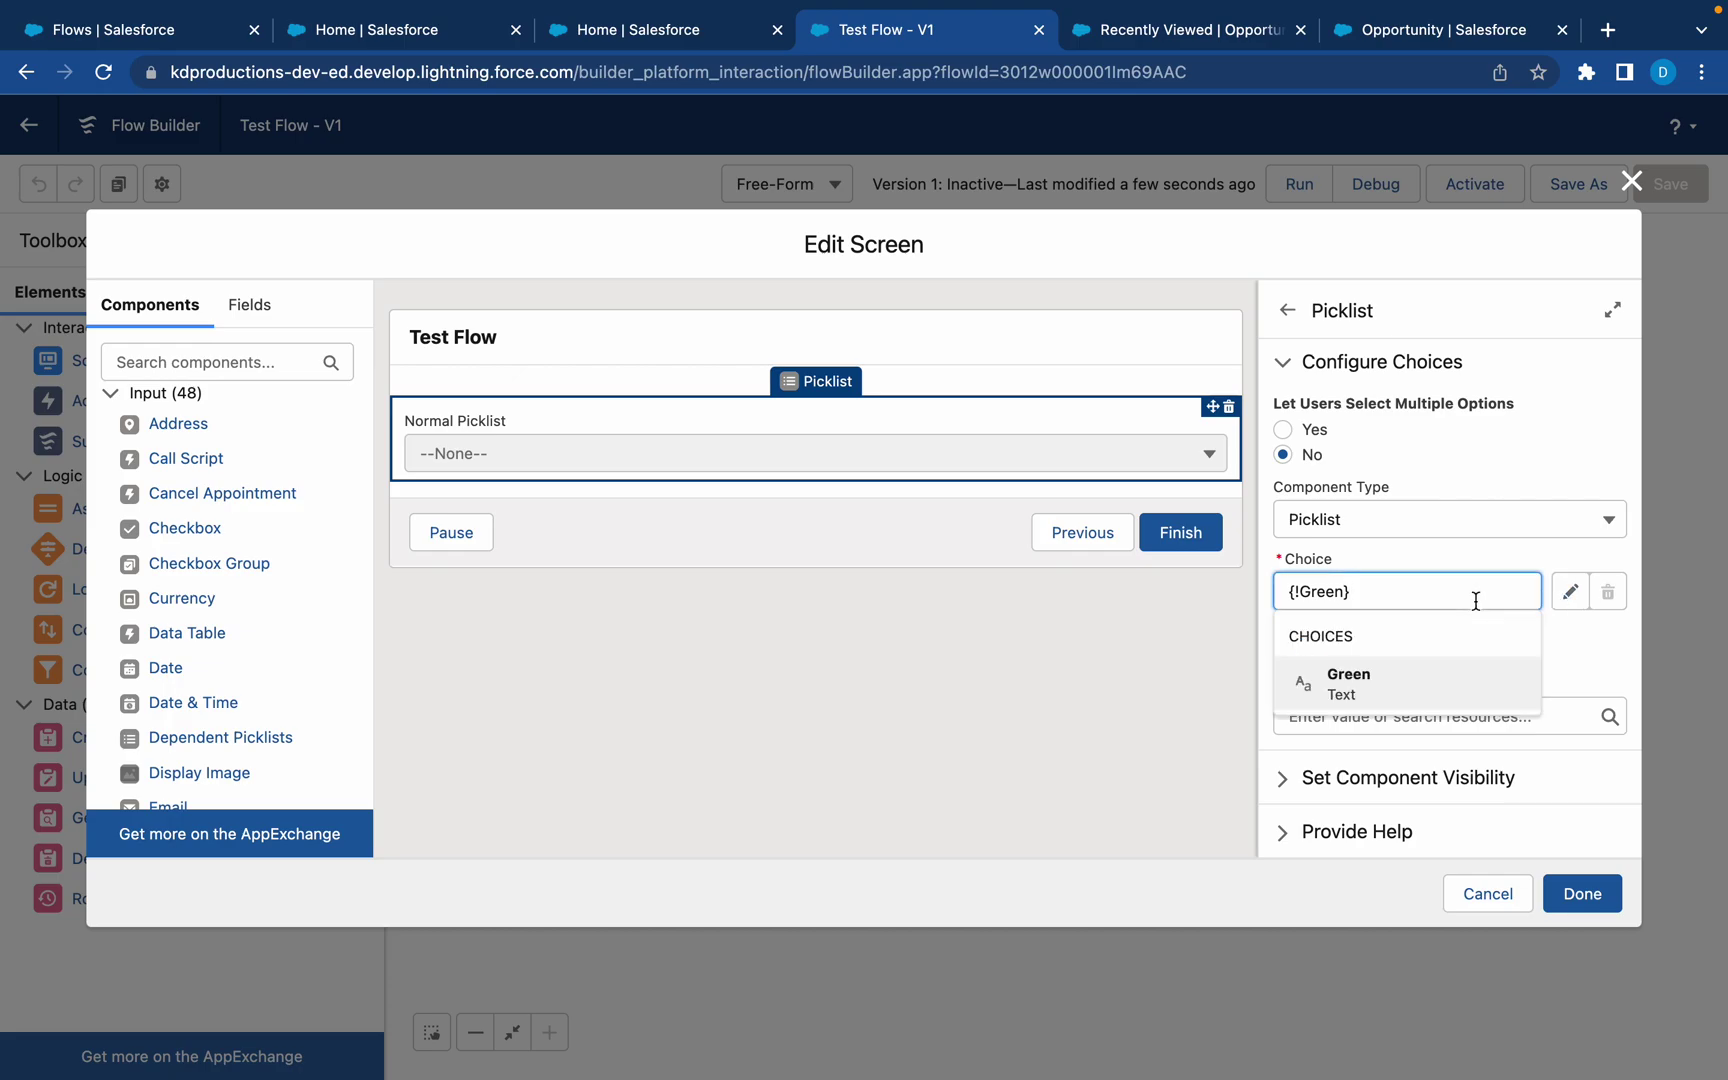
{"action": "key", "text": "BackSpace"}
{"action": "key", "text": "BackSpace"}
{"action": "key", "text": "BackSpace"}
{"action": "key", "text": "BackSpace"}
{"action": "key", "text": "BackSpace"}
{"action": "key", "text": "BackSpace"}
{"action": "key", "text": "BackSpace"}
{"action": "key", "text": "BackSpace"}
{"action": "left_click", "coordinate": [1478, 634]}
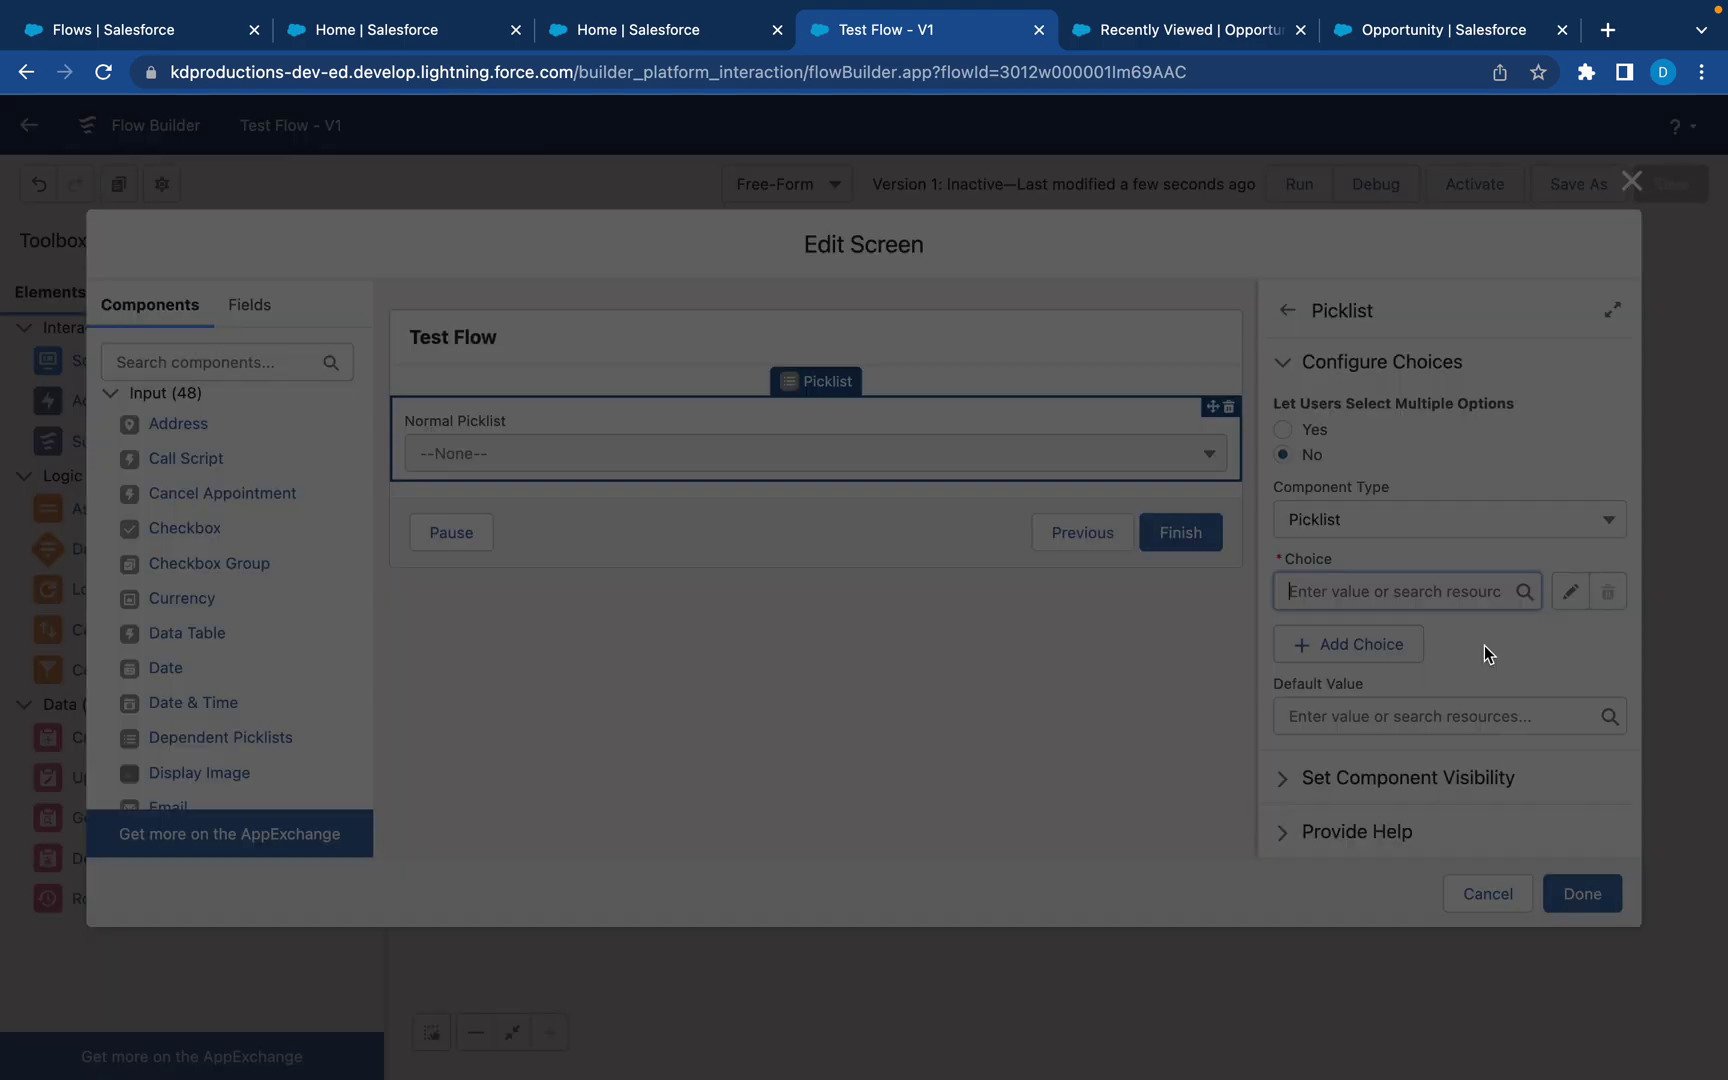
- Create a Picklist Choice Set 'Opp_Stage' from Opportunity's StageName picklist field
{"action": "left_click", "coordinate": [768, 488]}
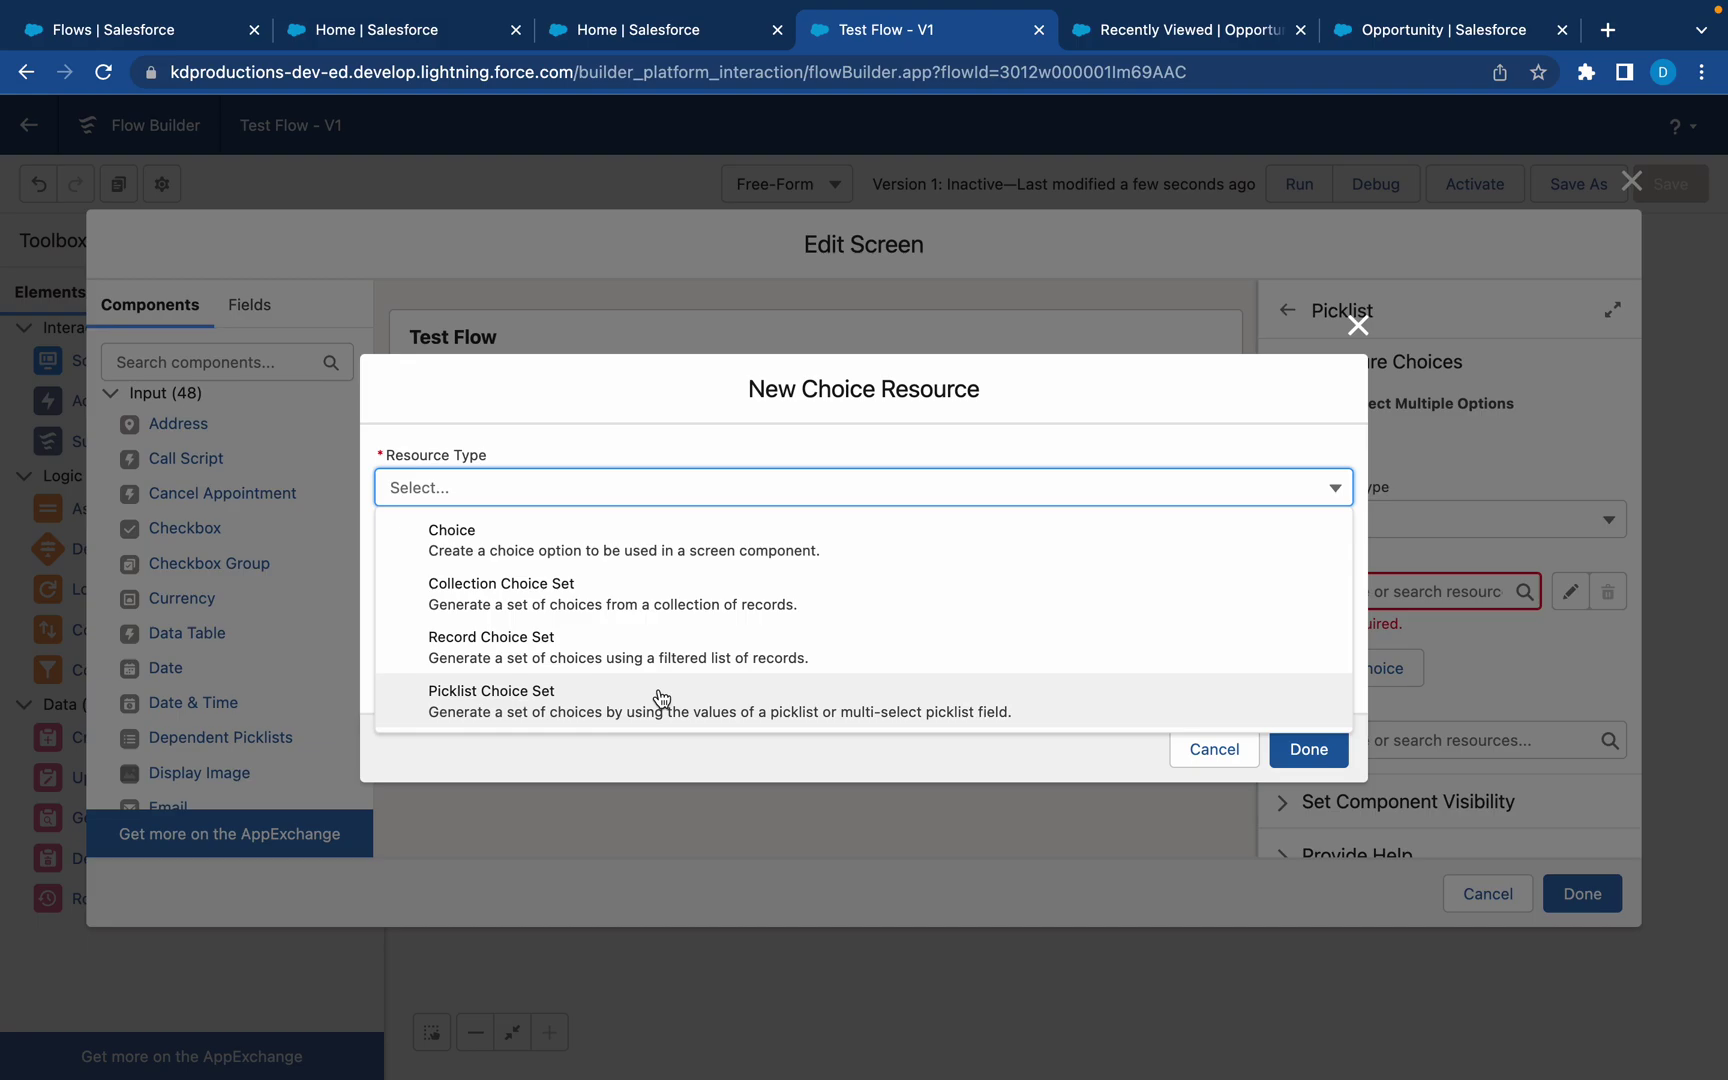
{"action": "left_click", "coordinate": [531, 700]}
{"action": "left_click", "coordinate": [579, 529]}
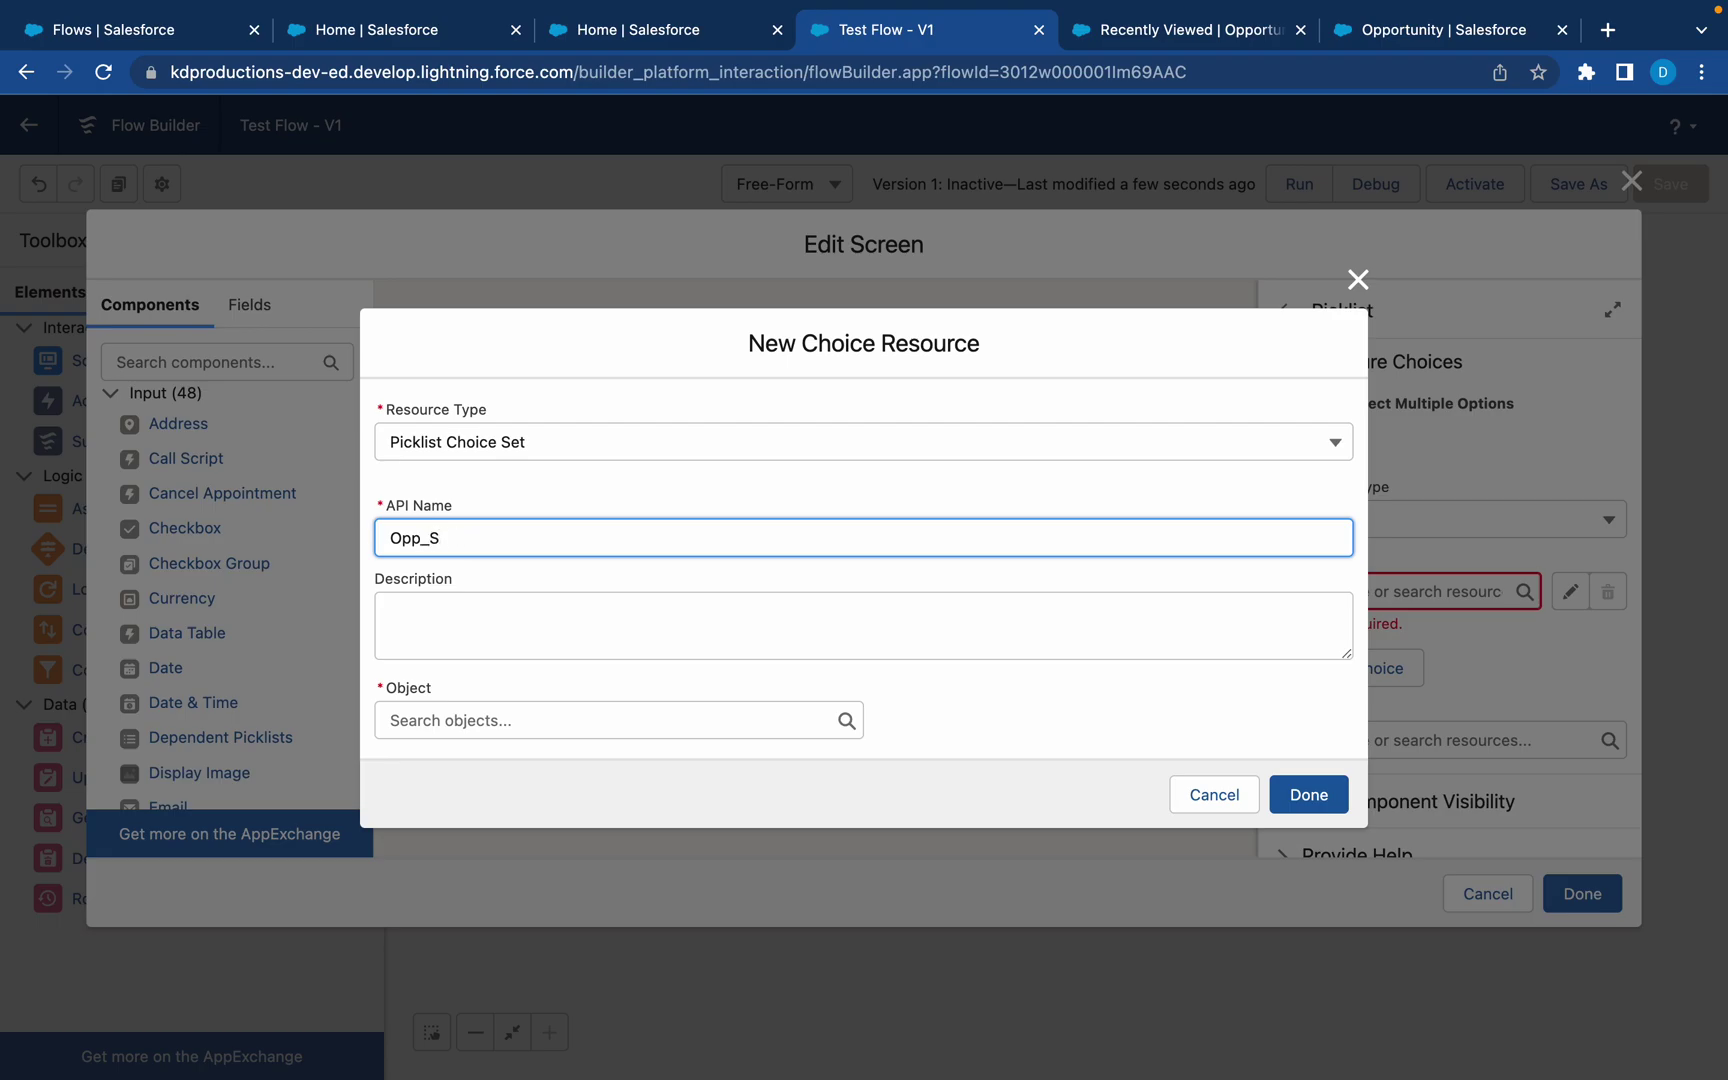
{"action": "type", "text": "Opp_Stage"}
{"action": "left_click", "coordinate": [613, 605]}
{"action": "left_click", "coordinate": [560, 719]}
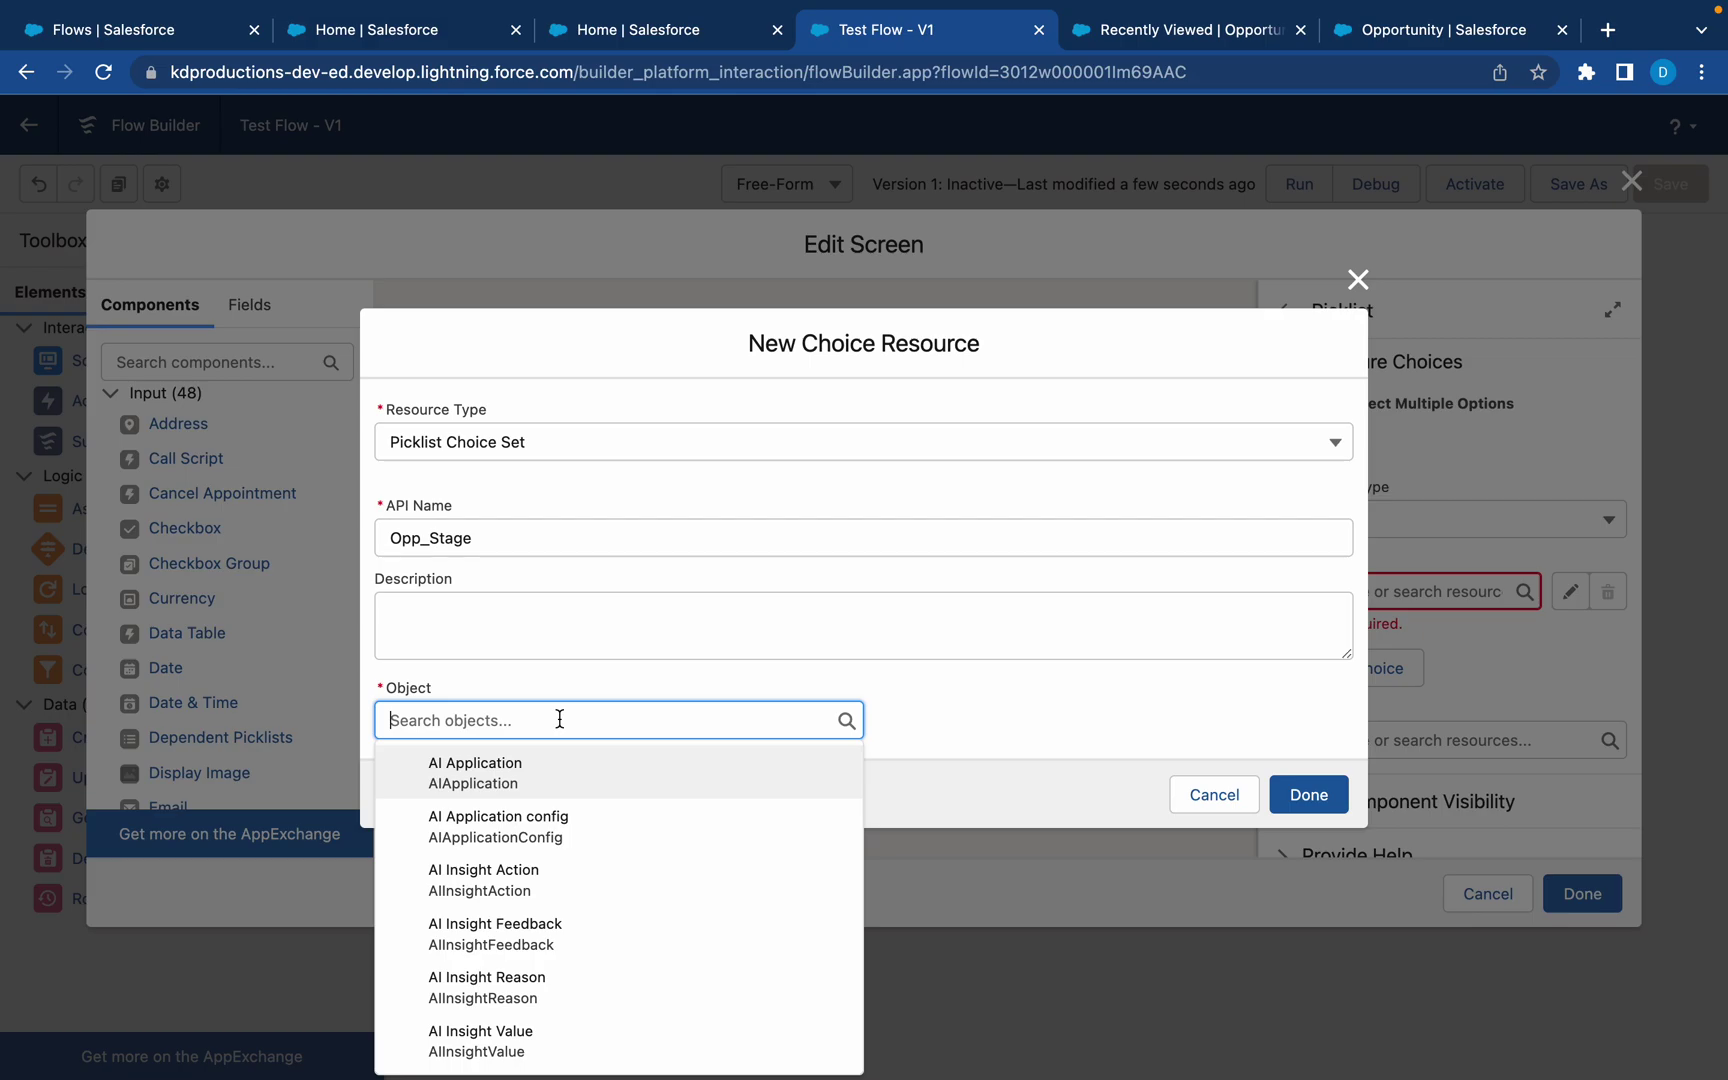
{"action": "type", "text": "opp"}
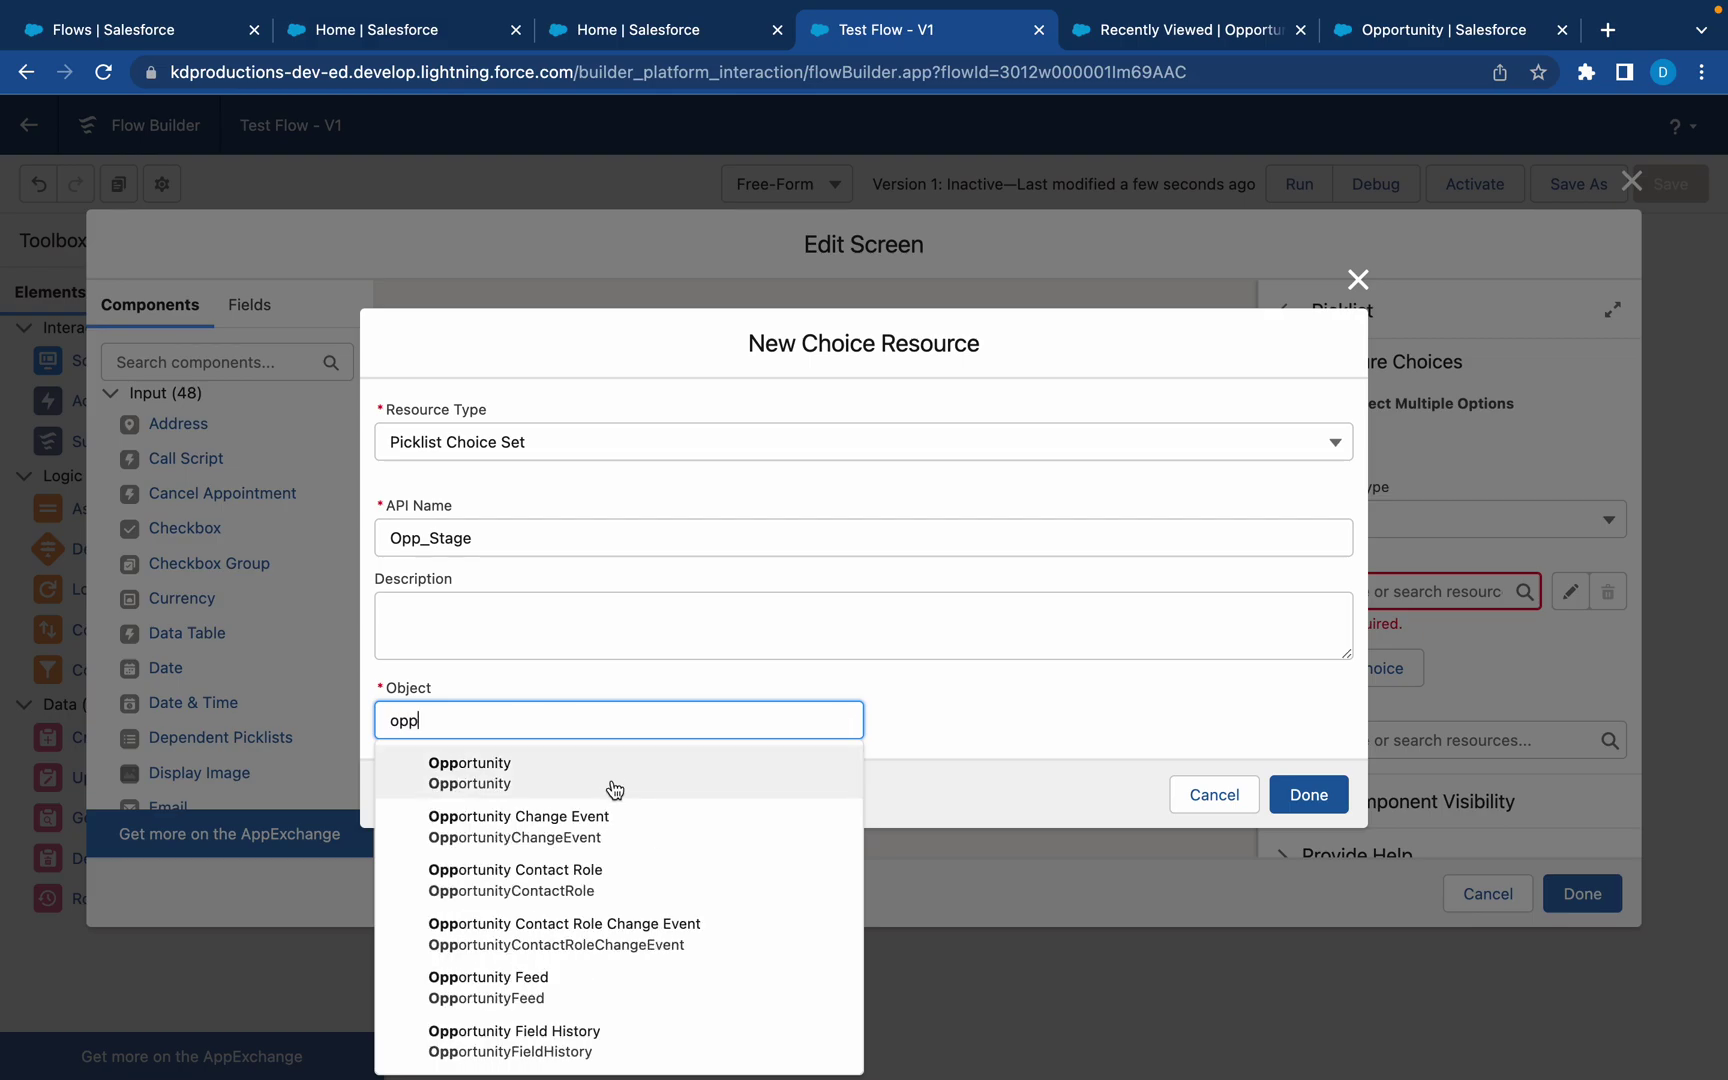
{"action": "left_click", "coordinate": [620, 781]}
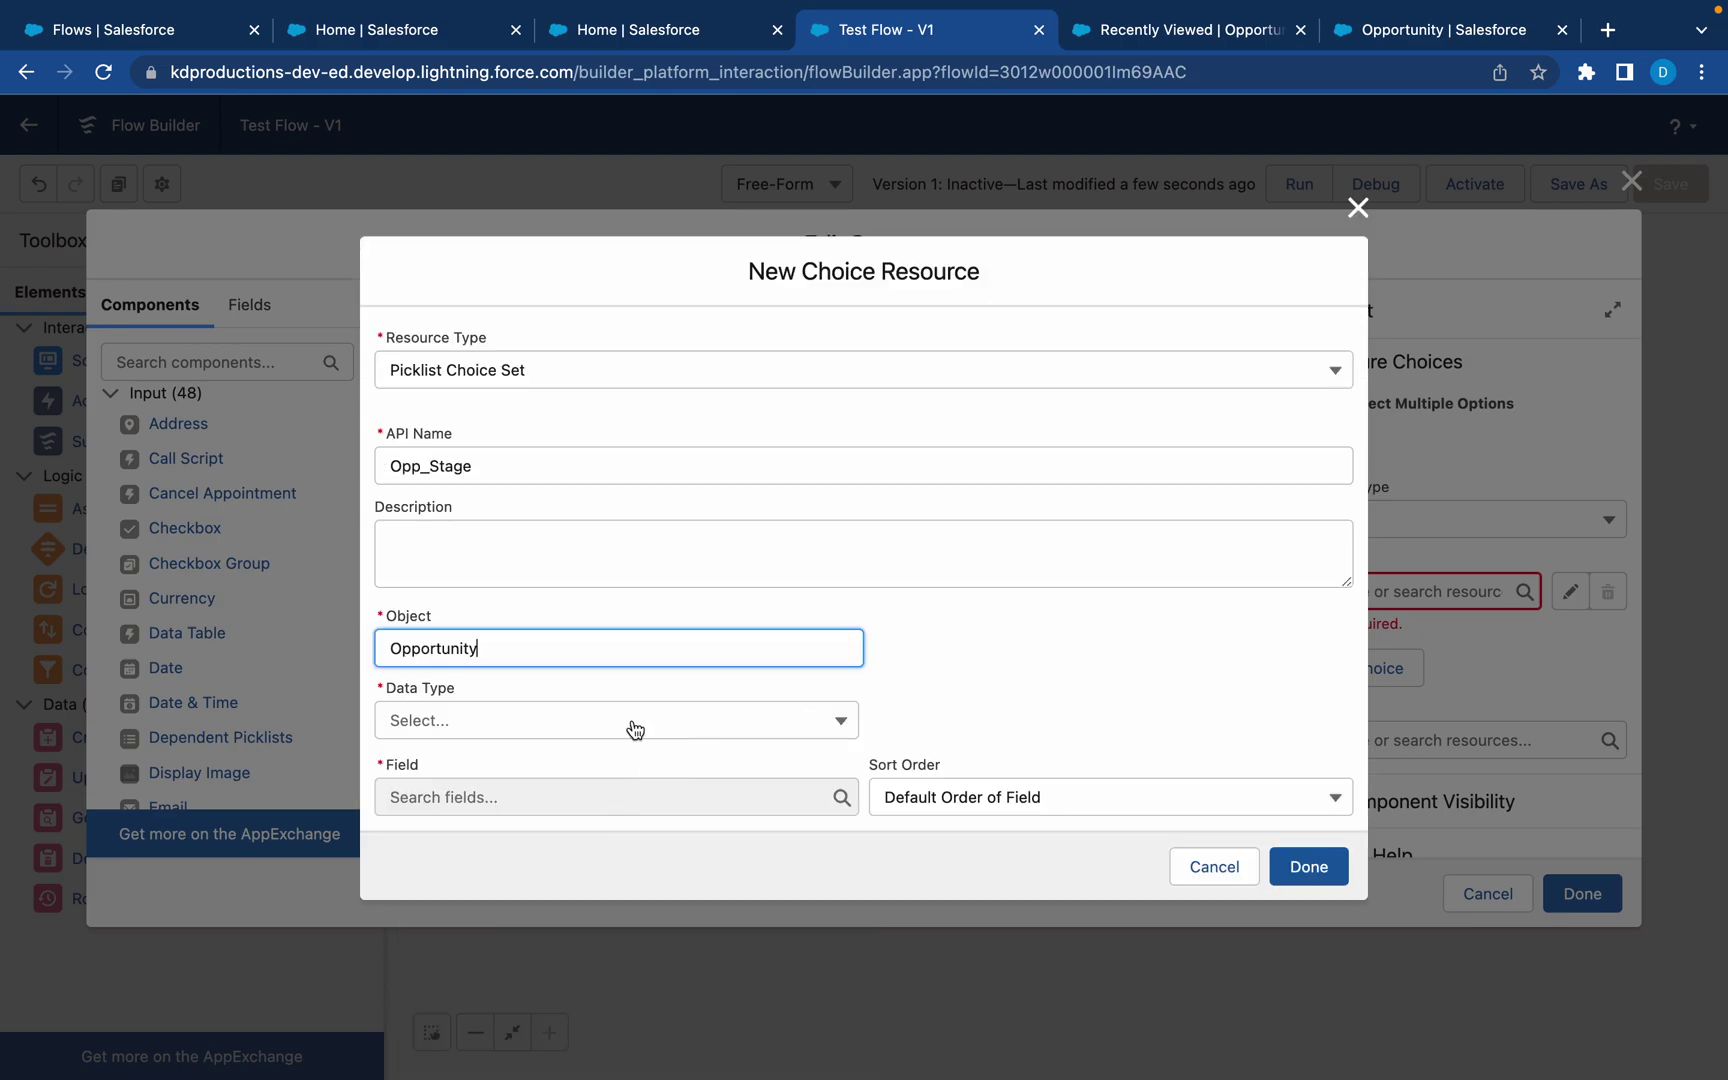
{"action": "left_click", "coordinate": [632, 722]}
{"action": "left_click", "coordinate": [572, 768]}
{"action": "left_click", "coordinate": [558, 728]}
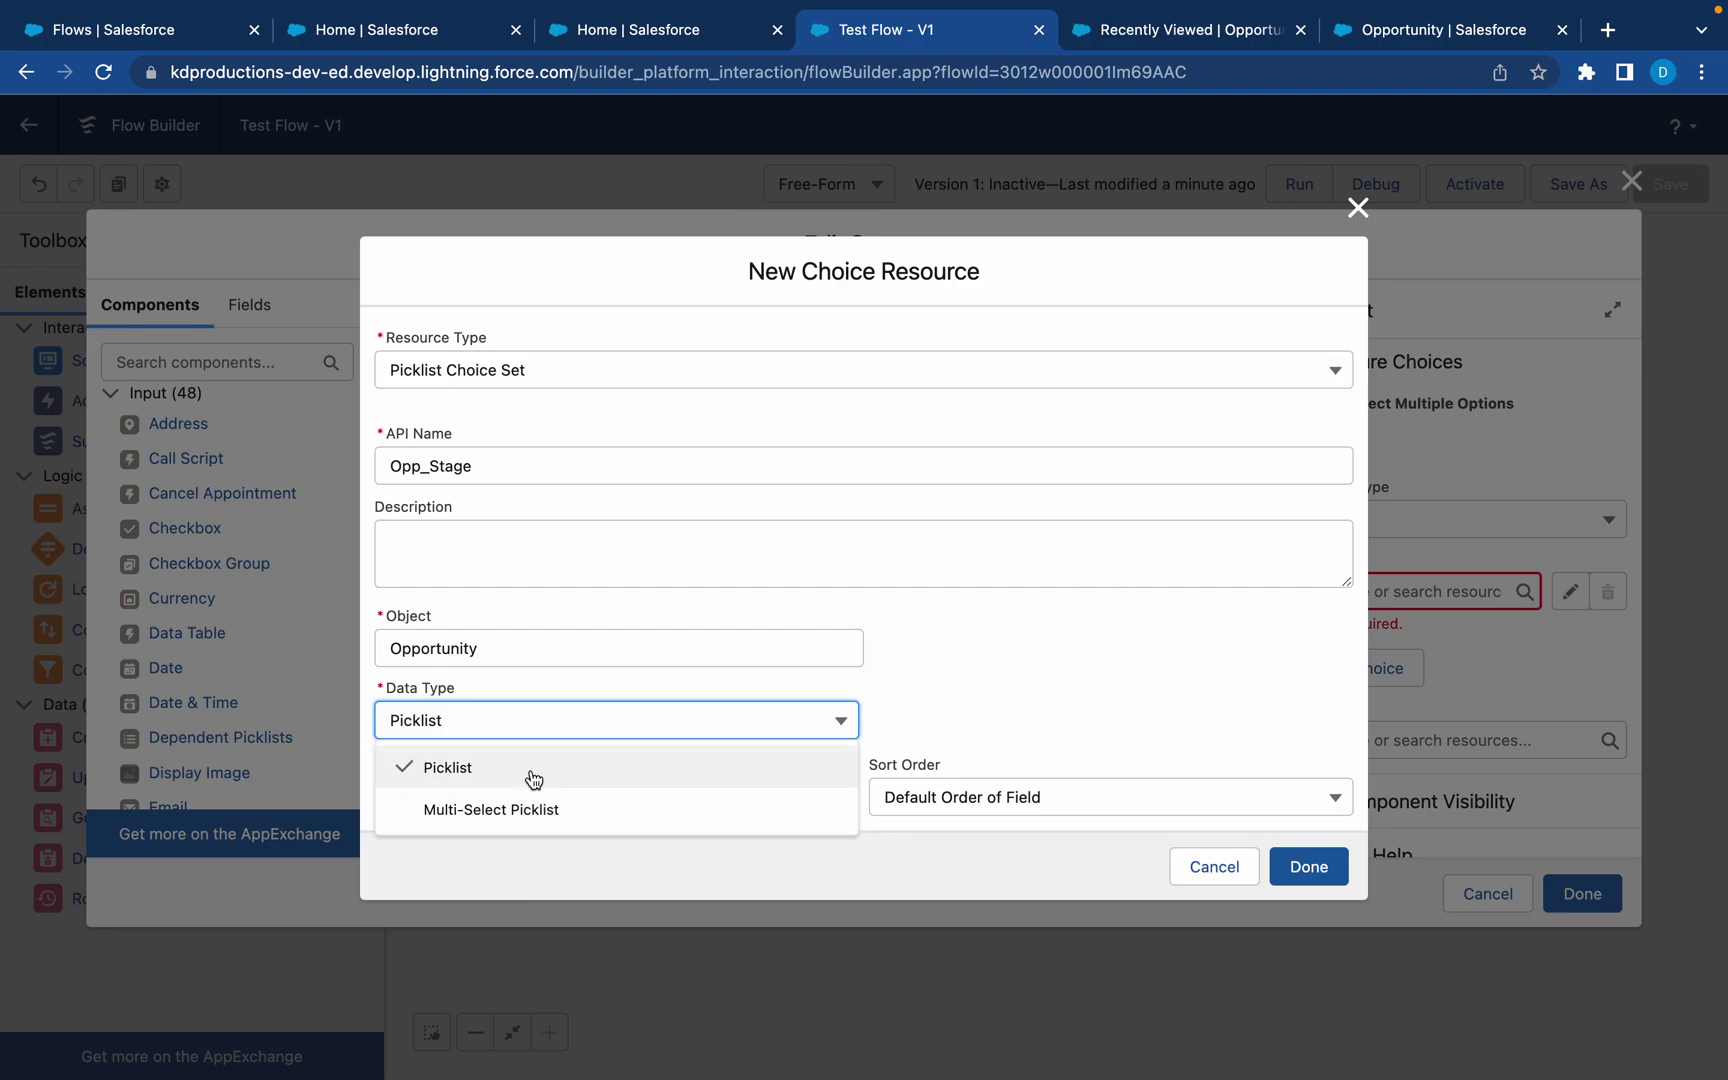
{"action": "left_click", "coordinate": [533, 772]}
{"action": "left_click", "coordinate": [512, 796]}
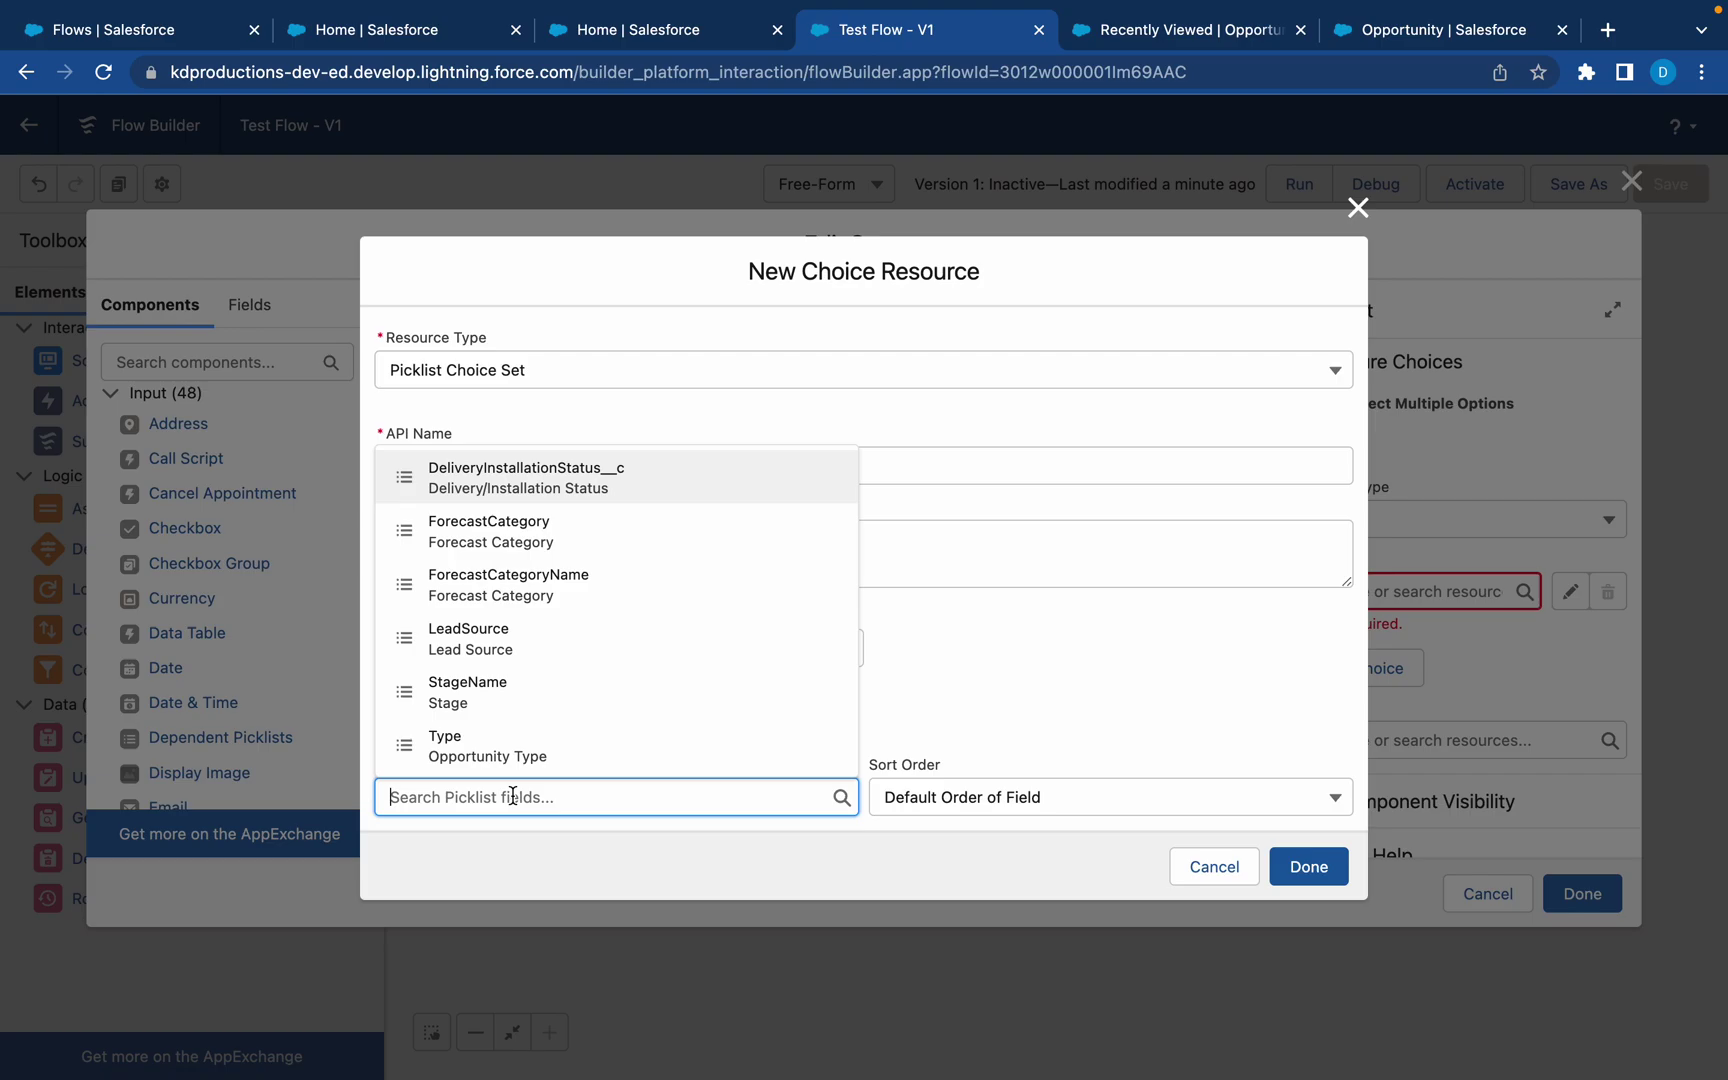
{"action": "left_click", "coordinate": [544, 695]}
{"action": "left_click", "coordinate": [1309, 866]}
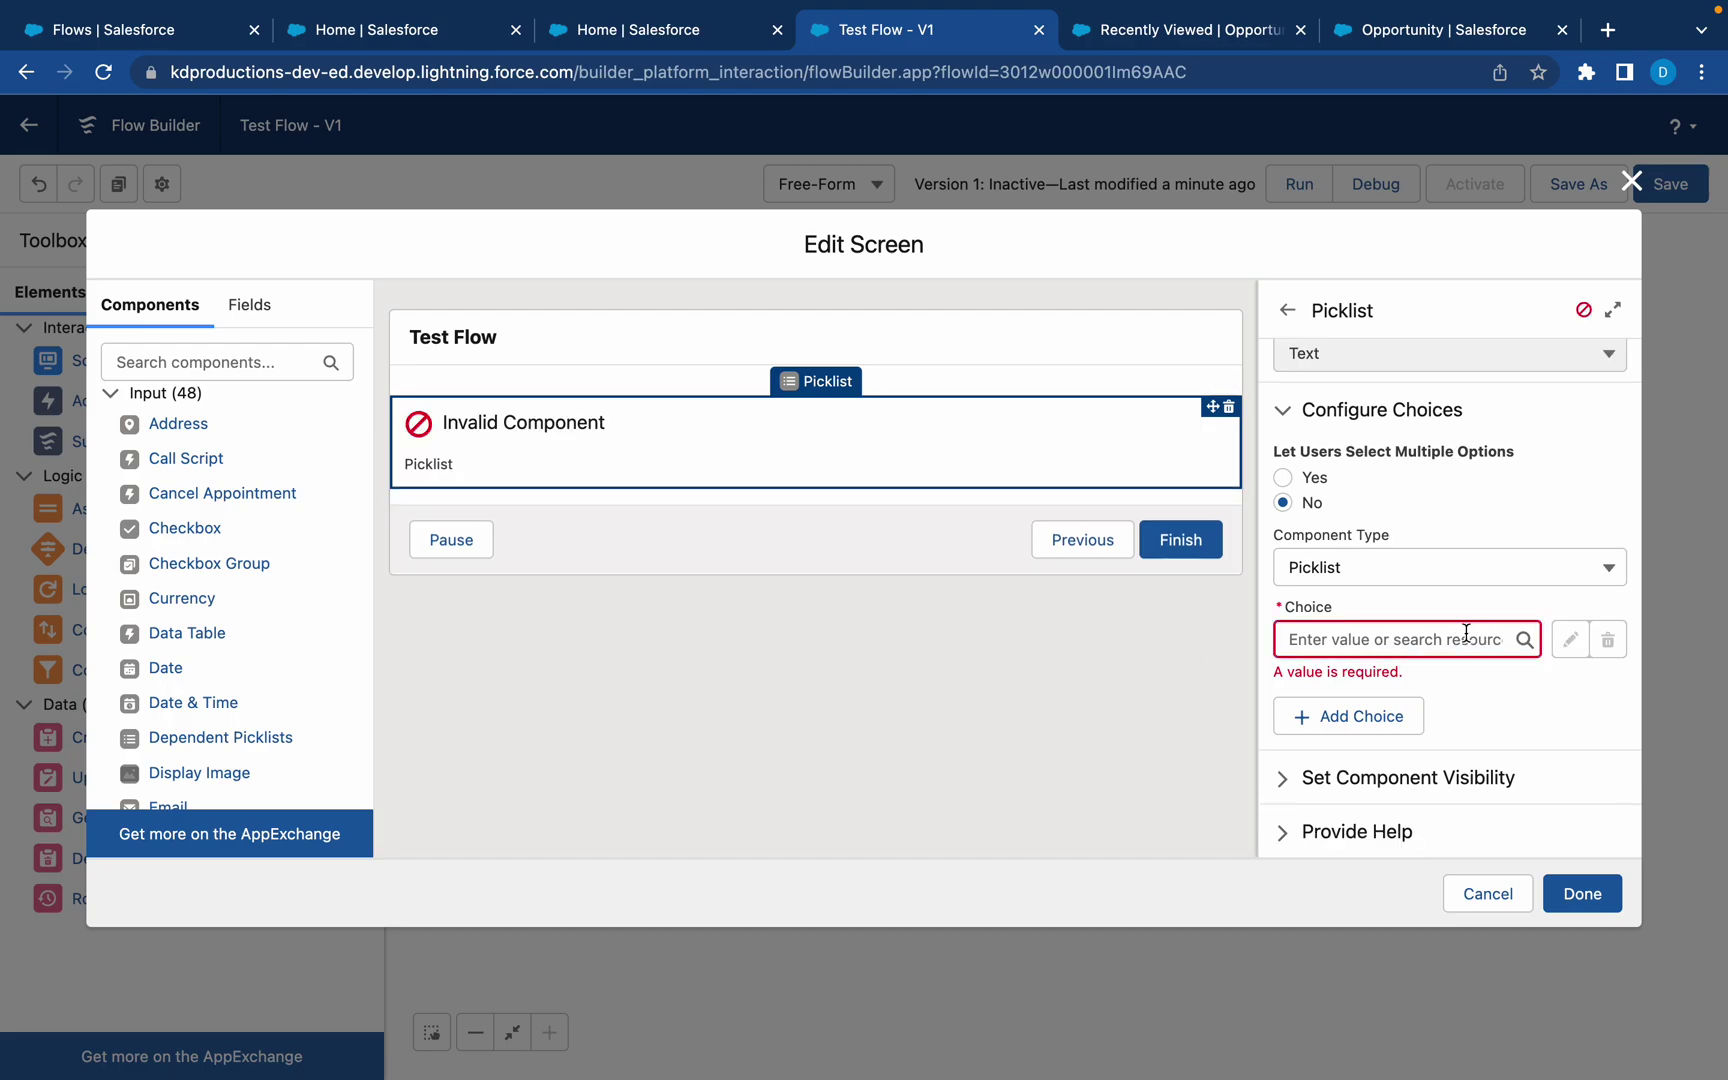
- Set Opp_Stage as the Normal Picklist's choice
{"action": "left_click", "coordinate": [1466, 638]}
{"action": "scroll", "coordinate": [1358, 895], "scroll_direction": "down", "scroll_amount": 1}
{"action": "left_click", "coordinate": [1368, 957]}
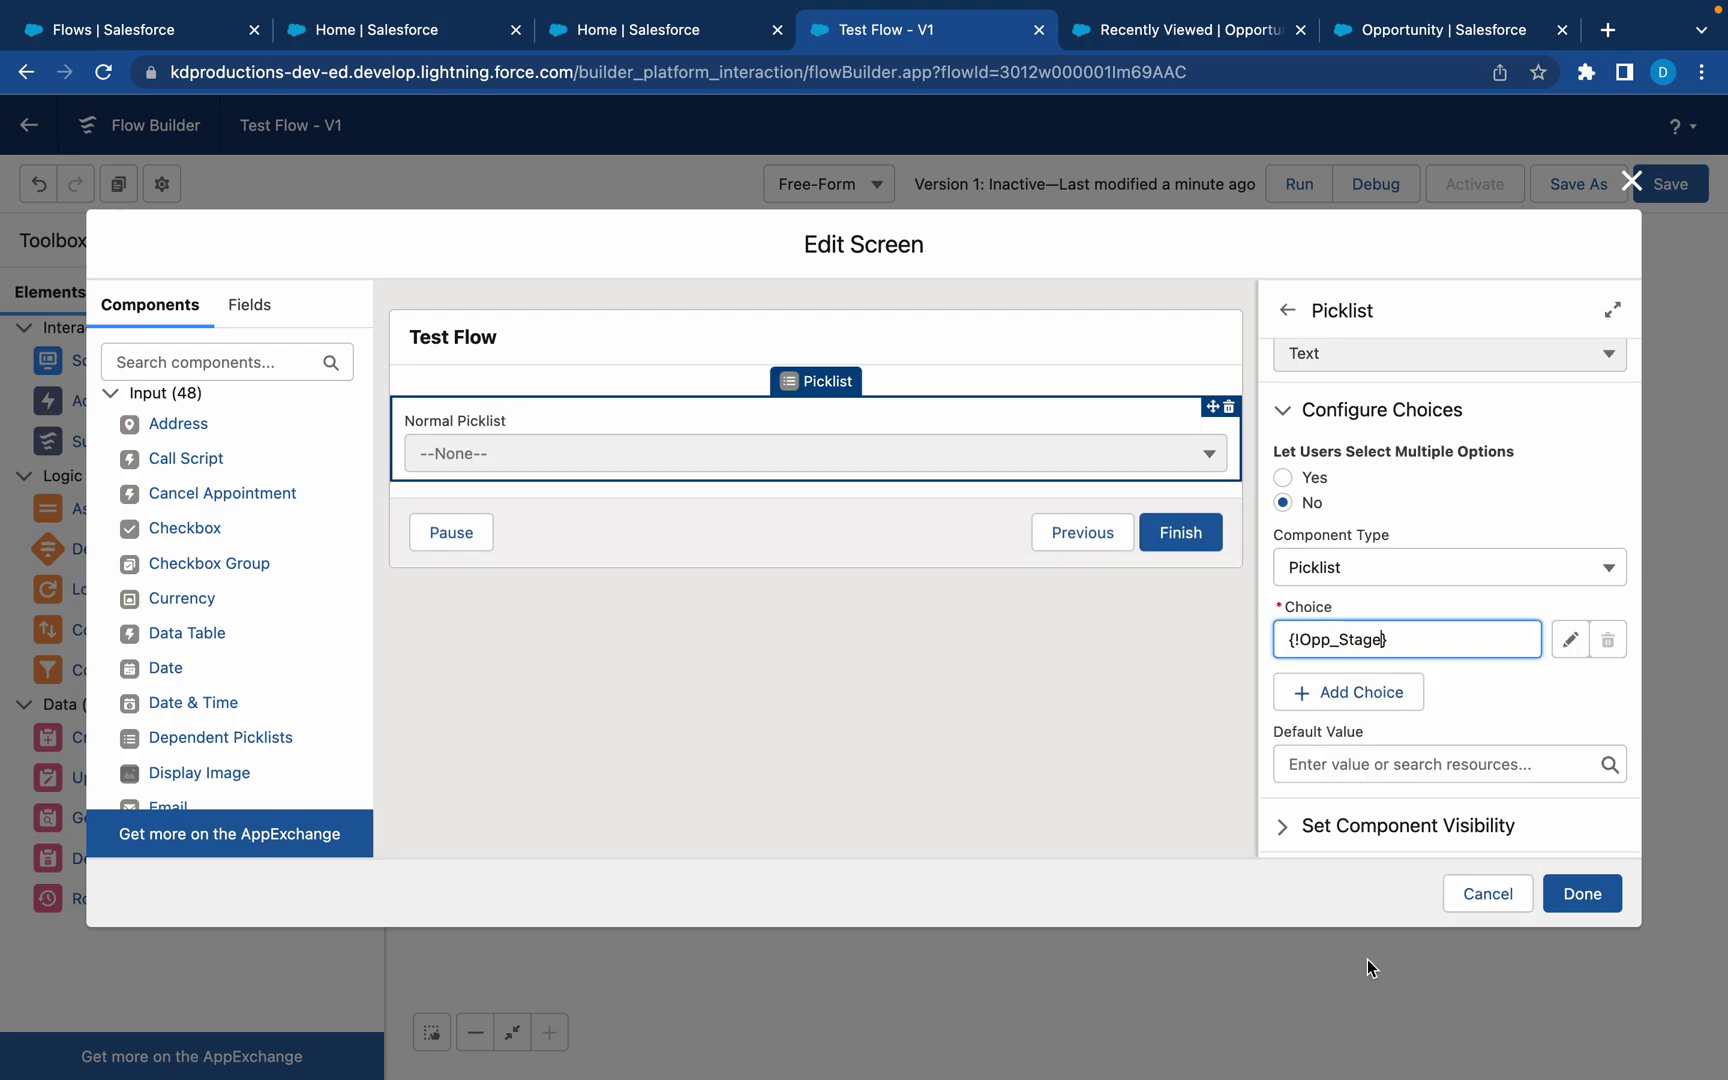
{"action": "scroll", "coordinate": [1567, 760], "scroll_direction": "down", "scroll_amount": 1}
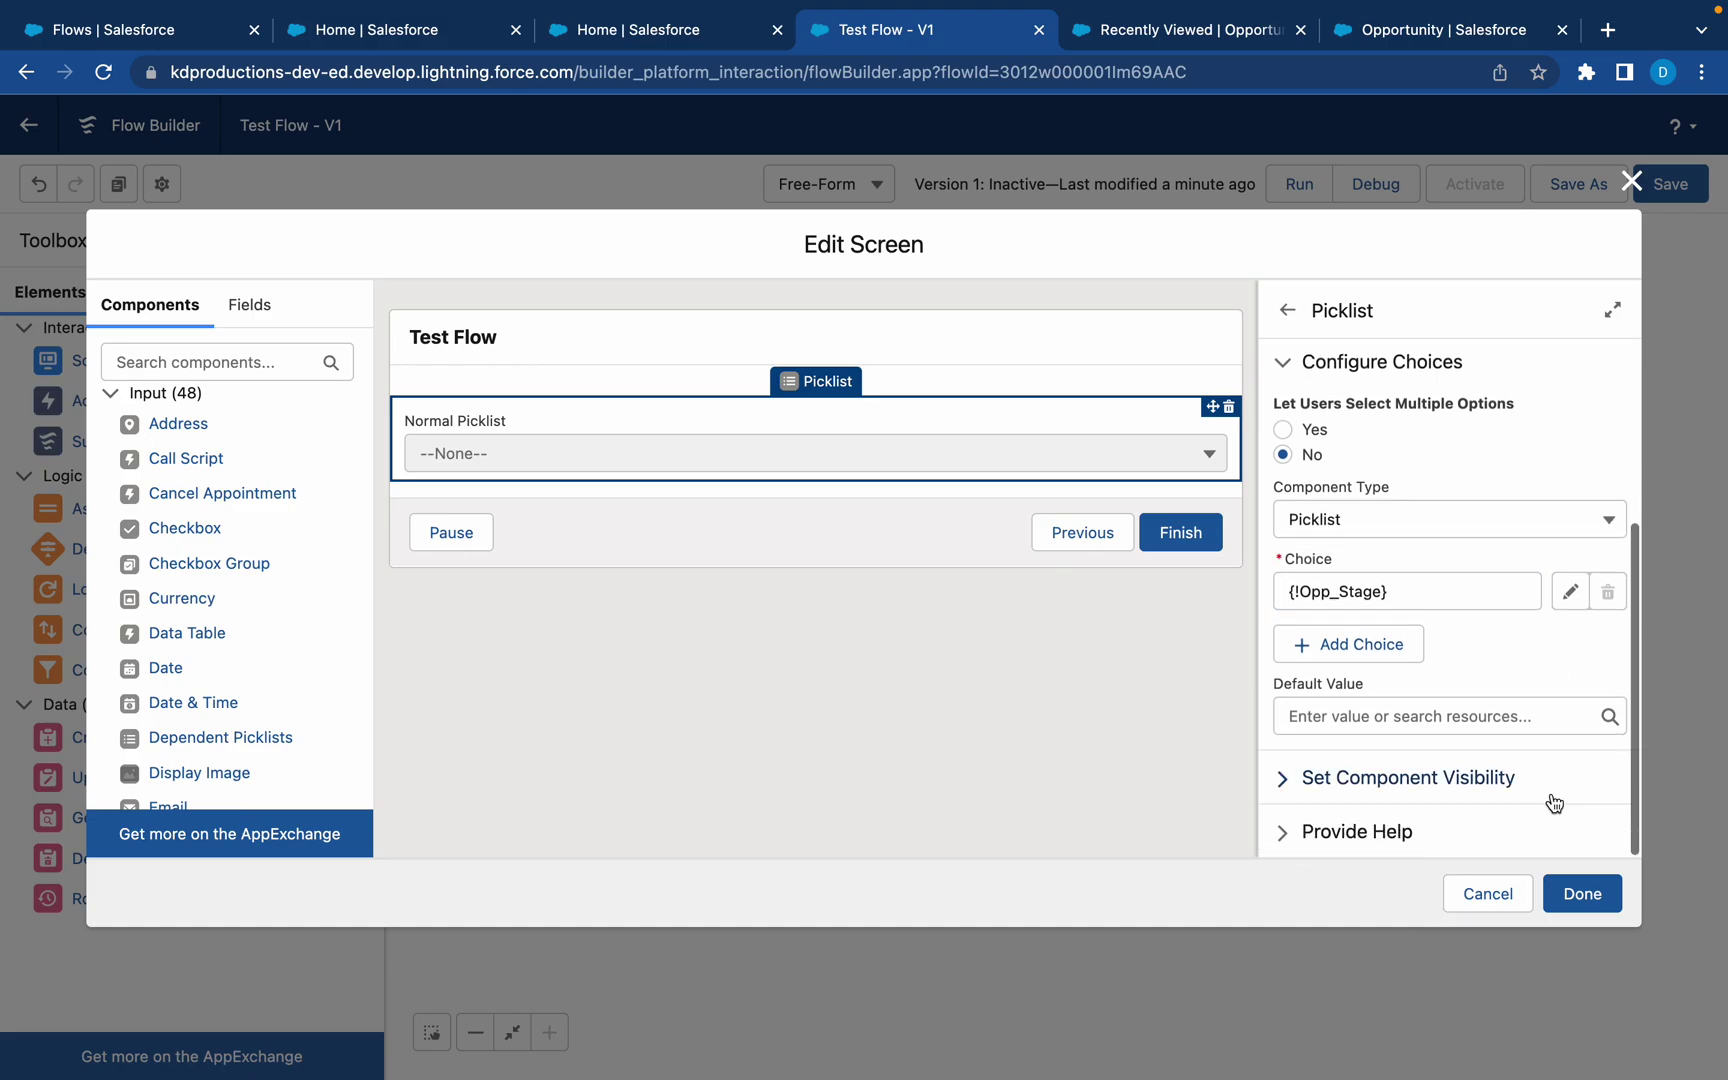
- Save Test Flow and debug-run it, confirming Normal Picklist lists stages Prospecting through Closed Lost
{"action": "left_click", "coordinate": [1600, 896]}
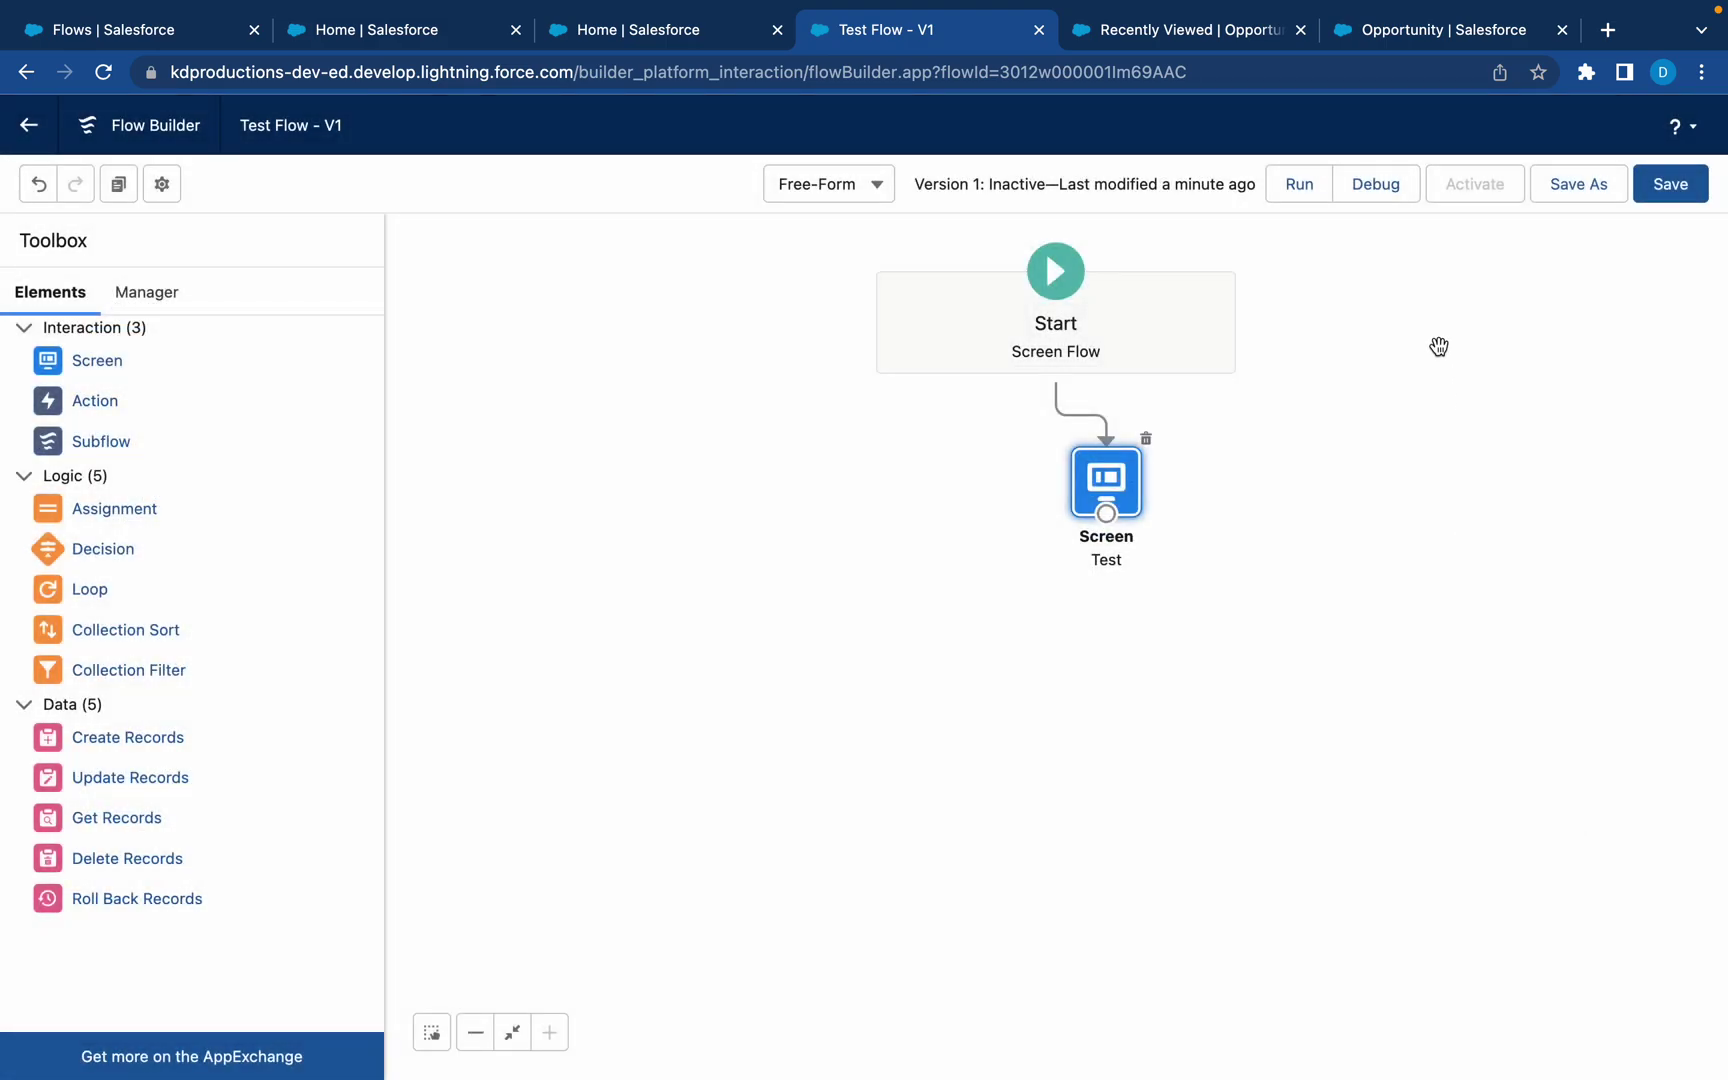
{"action": "left_click", "coordinate": [1684, 183]}
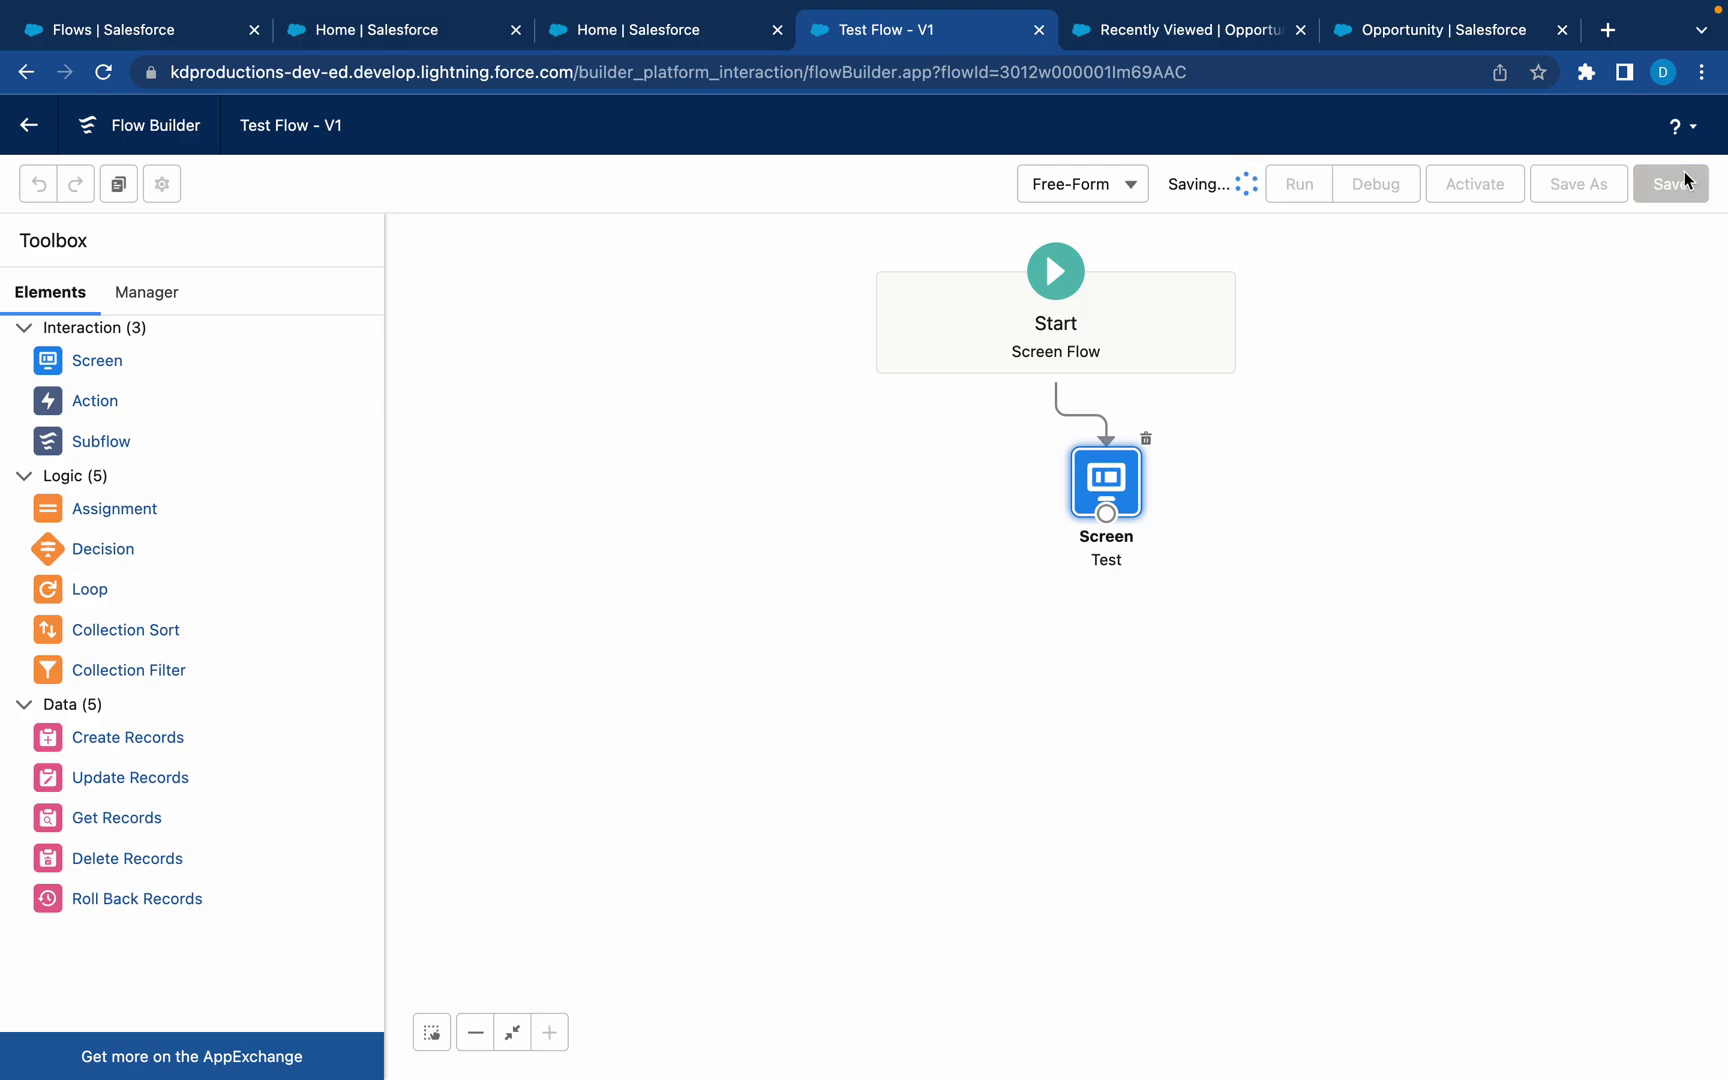
{"action": "left_click", "coordinate": [1413, 185]}
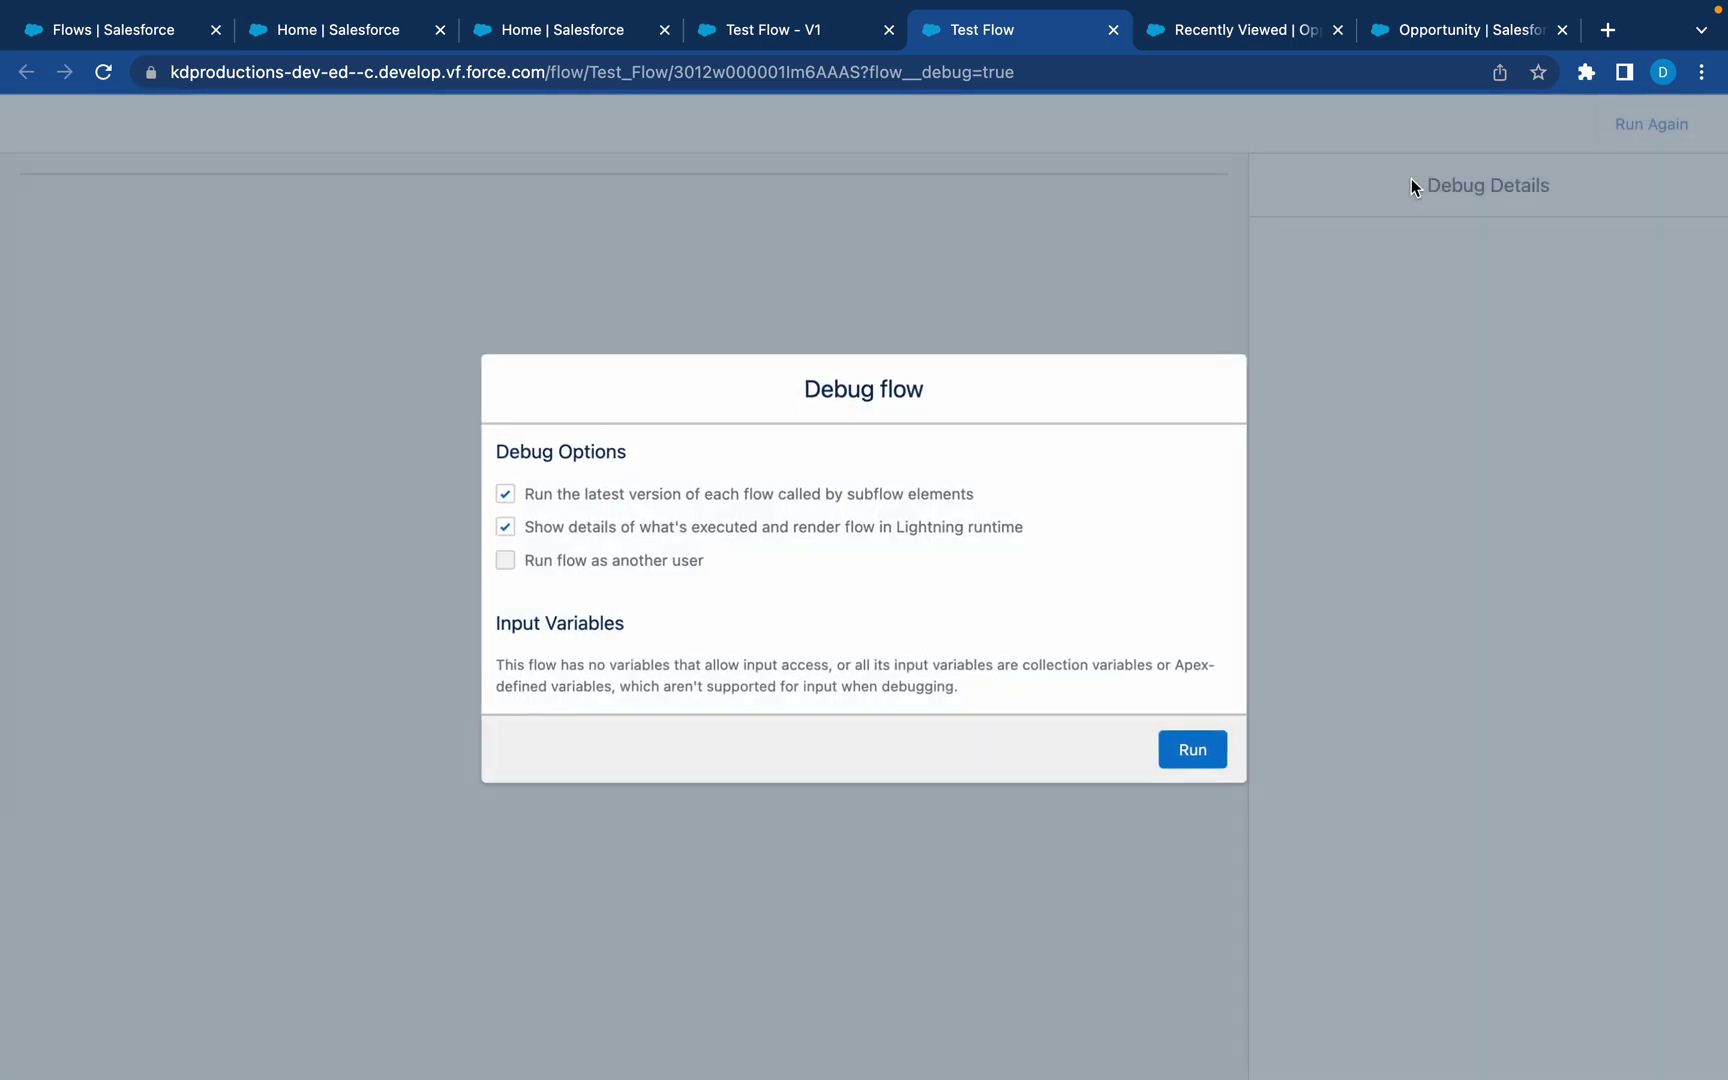
{"action": "left_click", "coordinate": [1196, 750]}
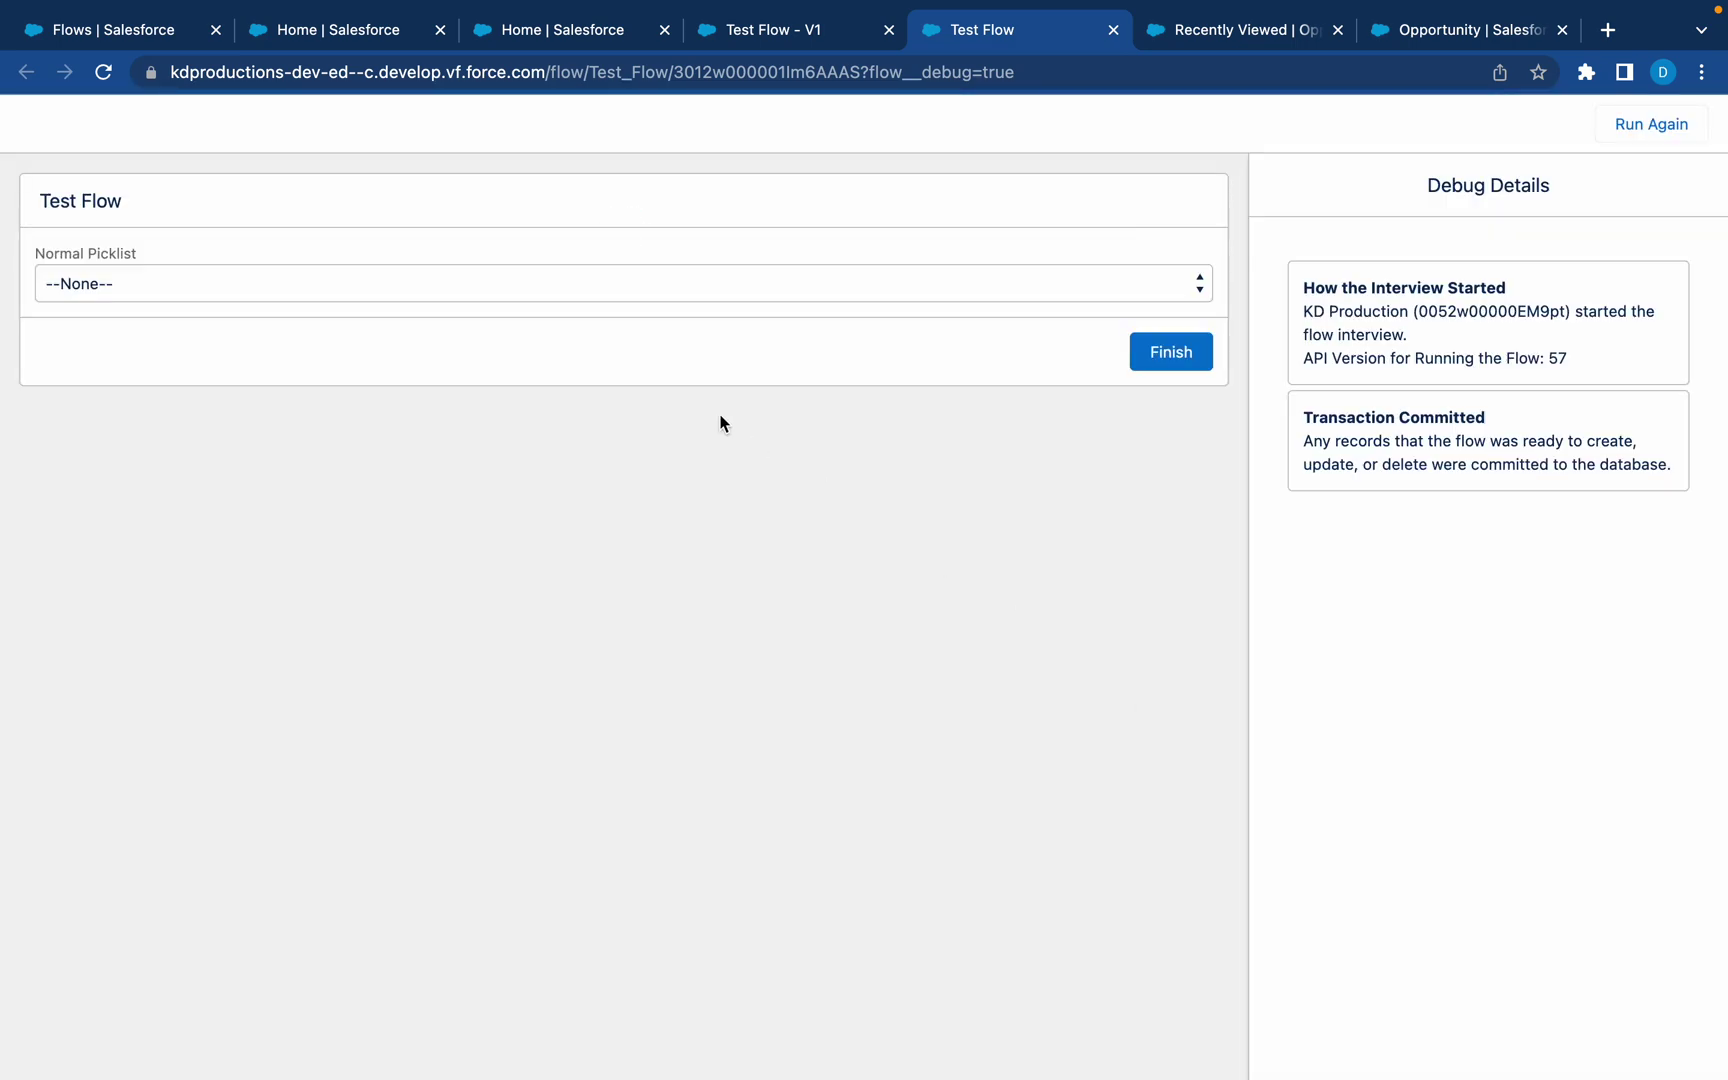
{"action": "left_click", "coordinate": [240, 290]}
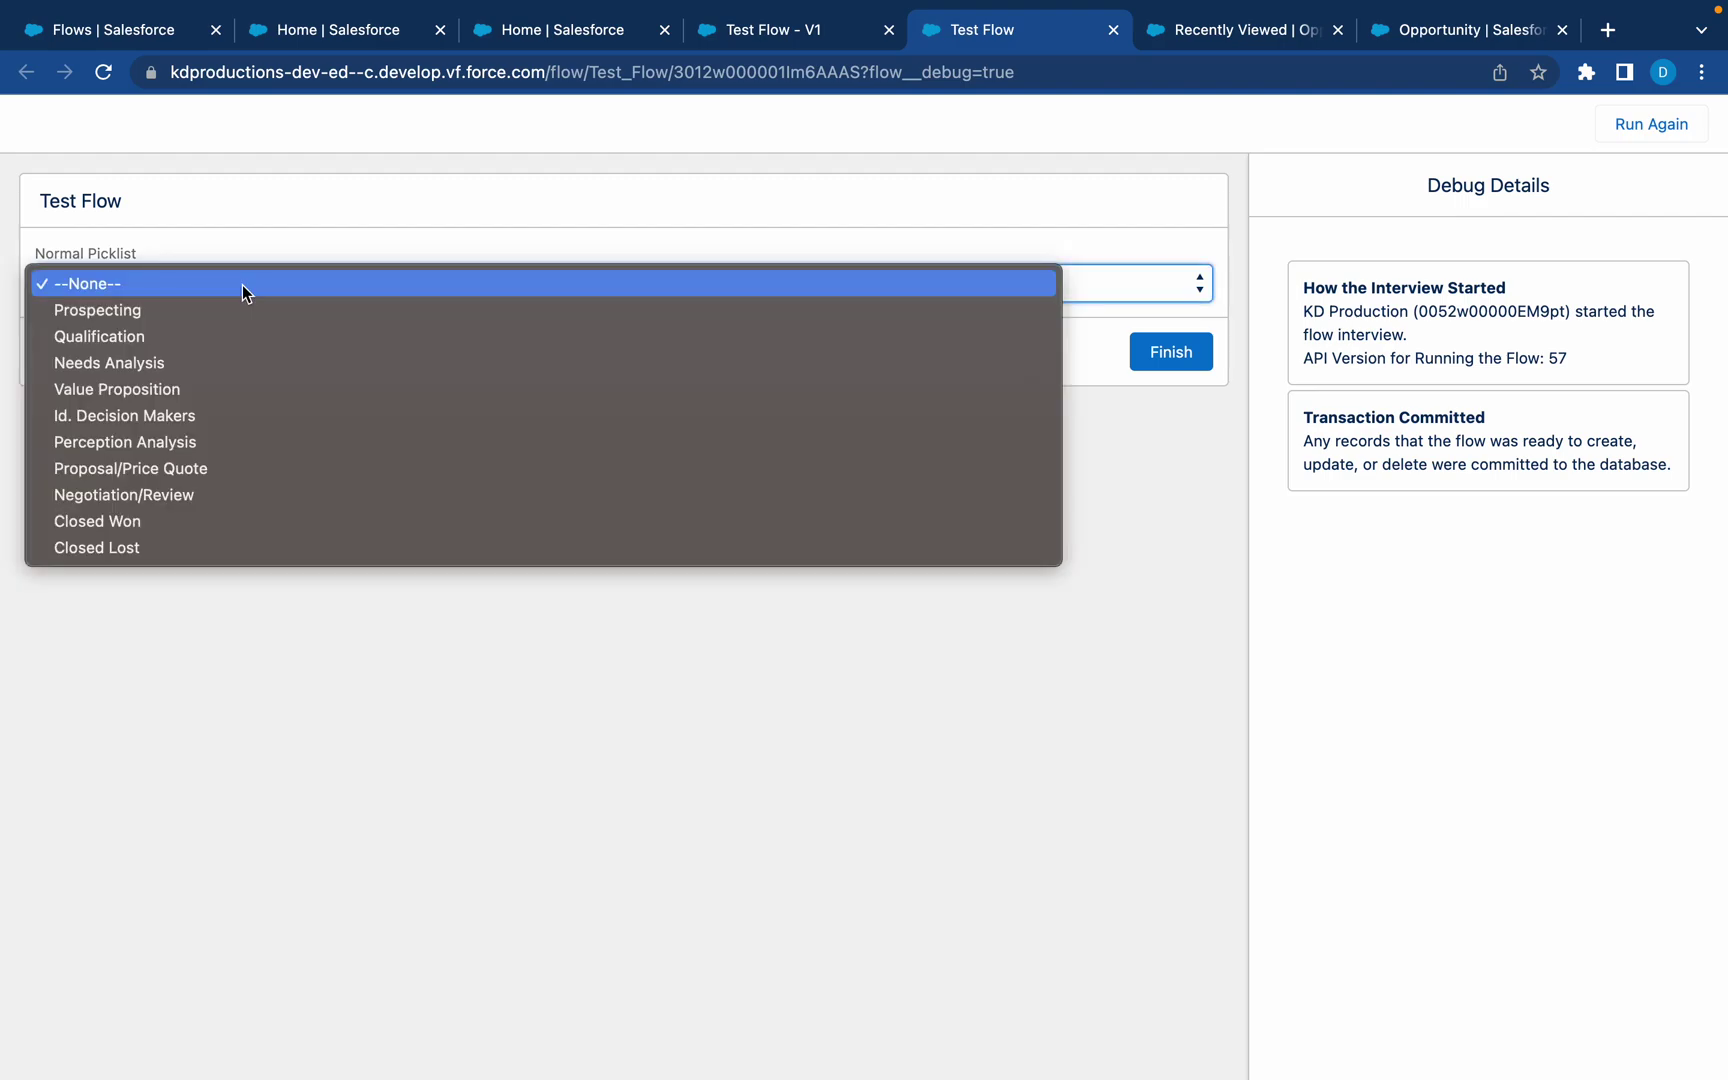